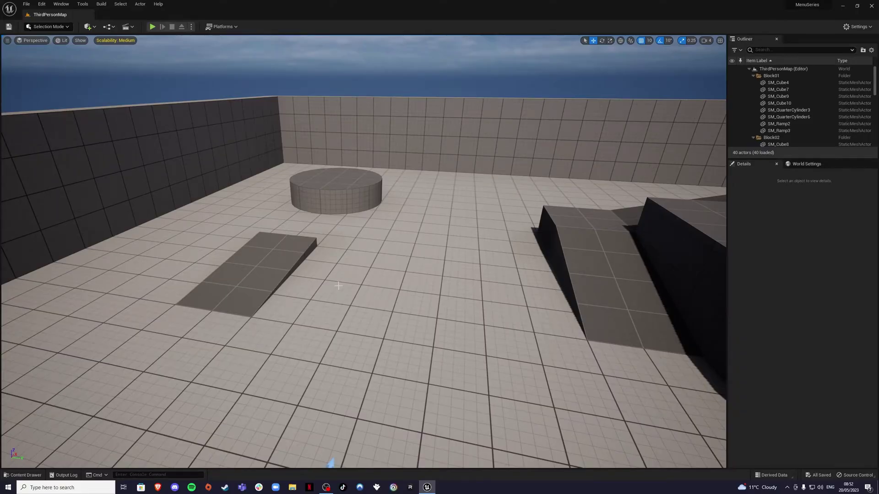
Step: Play-test the third-person level briefly, running the character around, and stop the session
{"action": "left_click", "coordinate": [153, 27]}
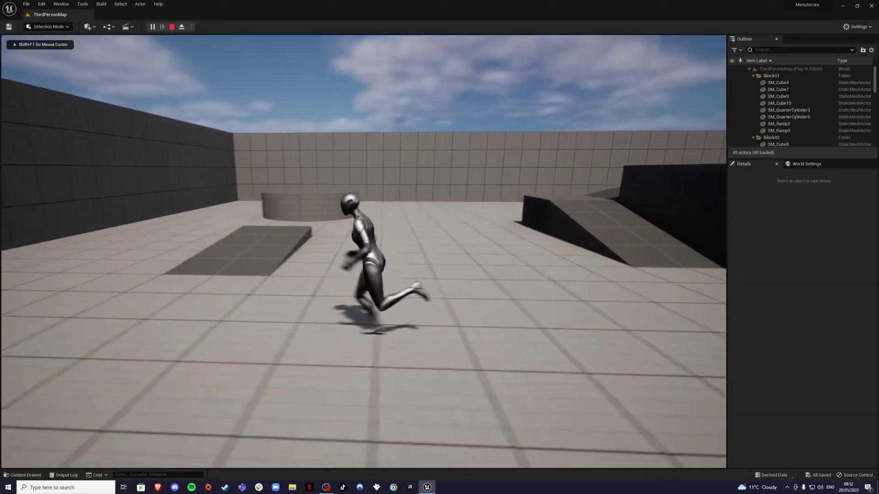
{"action": "key", "text": "Escape"}
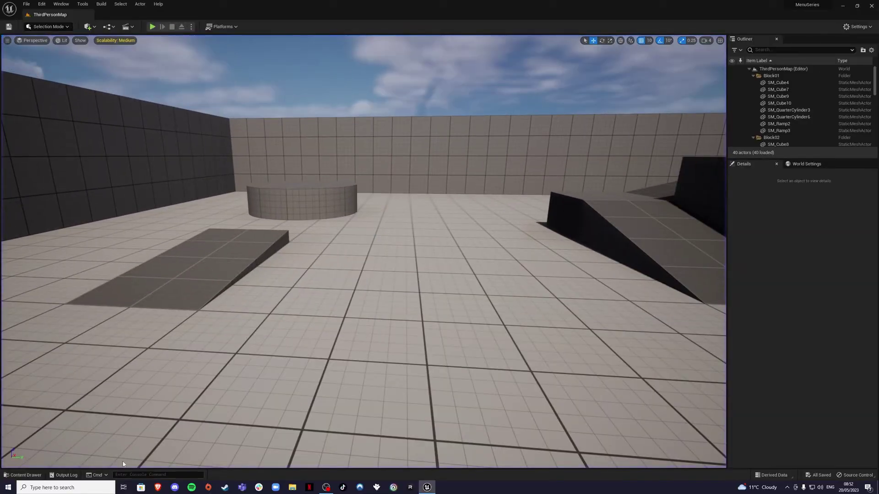
Step: Create a folder named Menus in the project's Content folder and open it
{"action": "left_click", "coordinate": [25, 475]}
{"action": "right_click", "coordinate": [304, 330]}
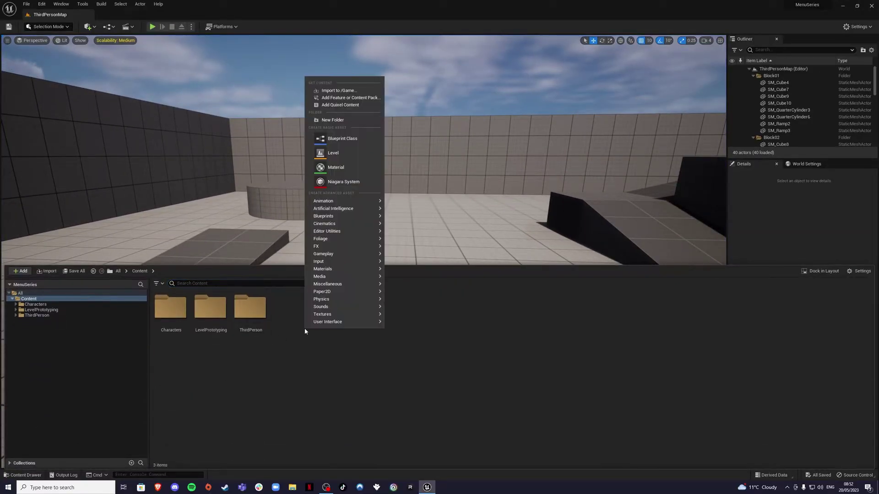
{"action": "left_click", "coordinate": [330, 120]}
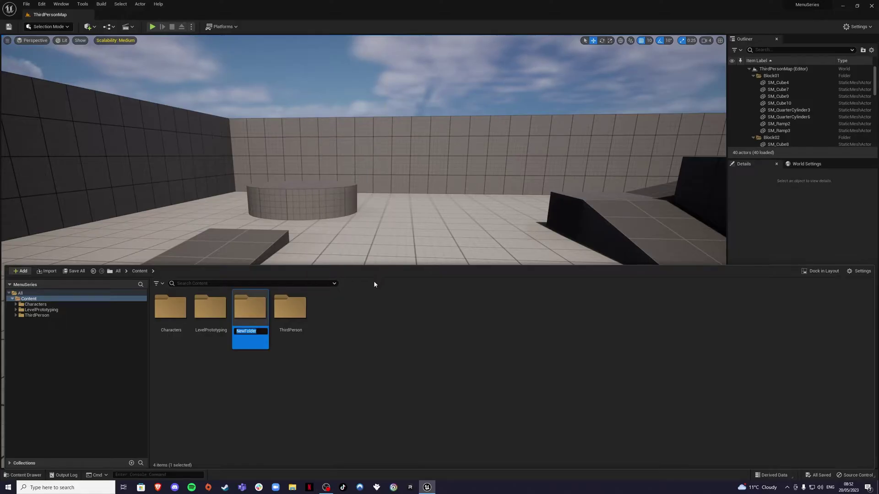
{"action": "type", "text": "Menus"}
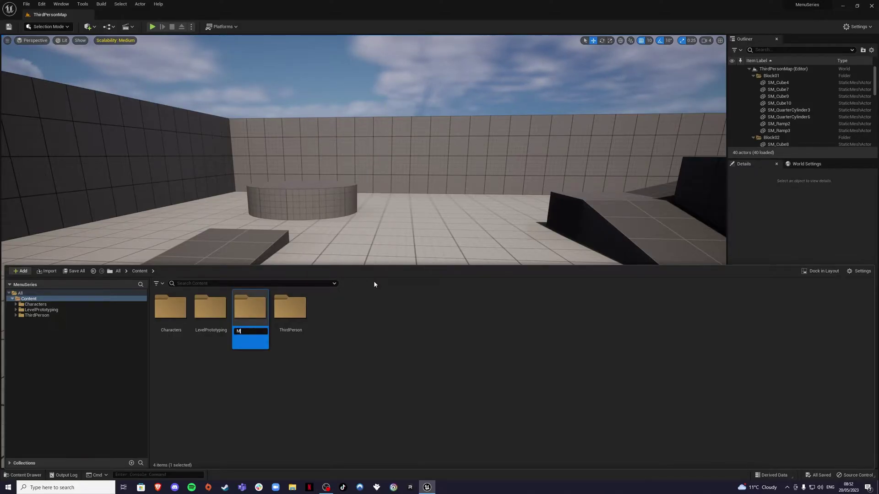
{"action": "key", "text": "Return"}
{"action": "left_click", "coordinate": [290, 388]}
{"action": "double_click", "coordinate": [251, 309]}
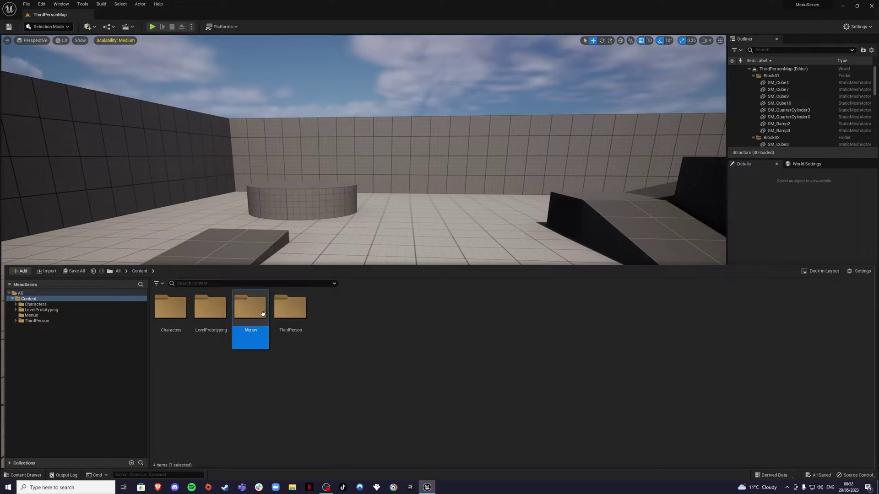
Step: Create a User Widget blueprint named WB_Pause in the Menus folder and open it for editing
{"action": "right_click", "coordinate": [257, 340]}
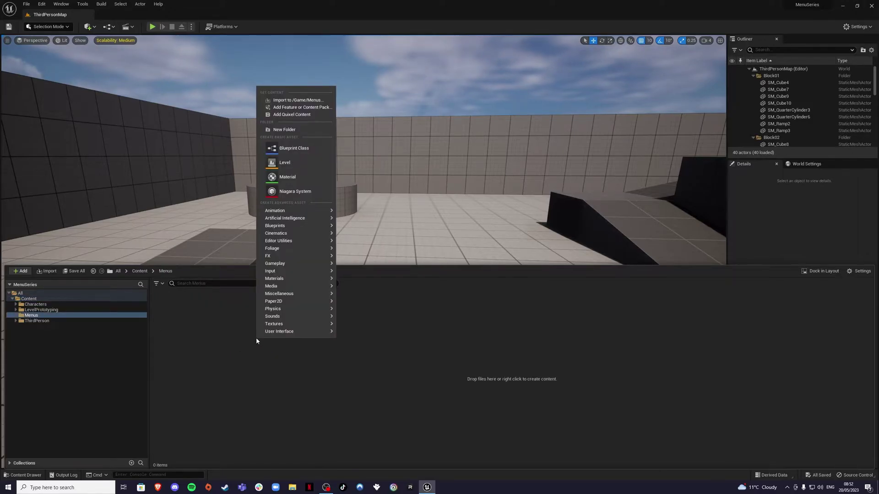
{"action": "mouse_move", "coordinate": [293, 331]}
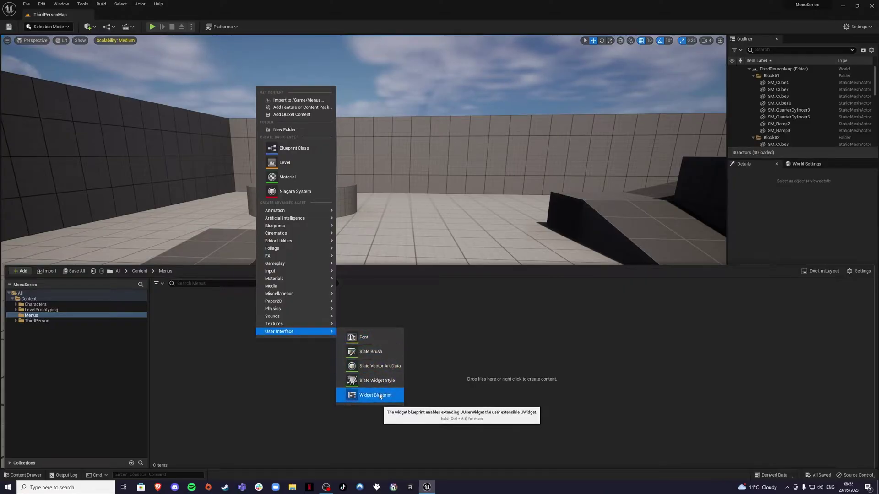
{"action": "left_click", "coordinate": [378, 395]}
{"action": "left_click", "coordinate": [363, 188]}
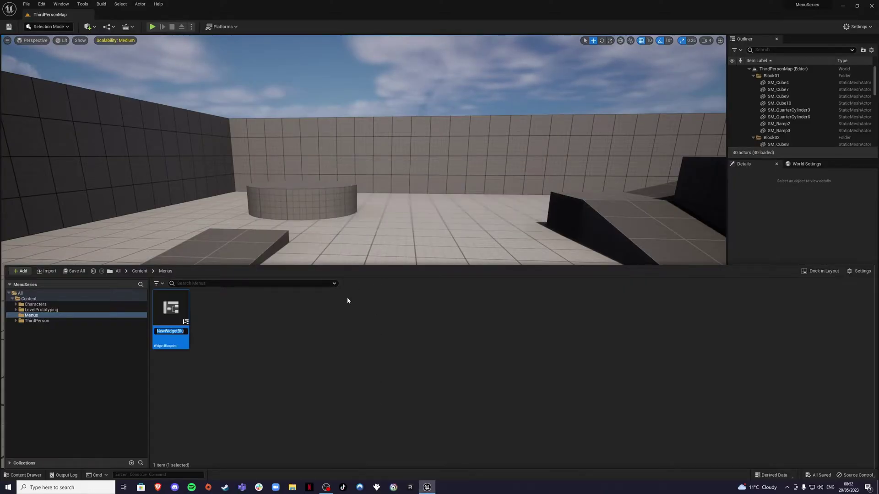
{"action": "type", "text": "WB_Pause"}
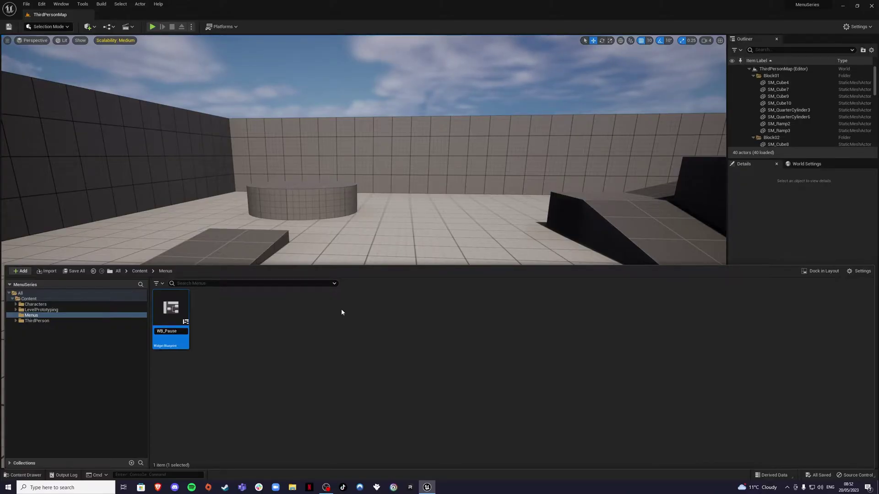
{"action": "key", "text": "Return"}
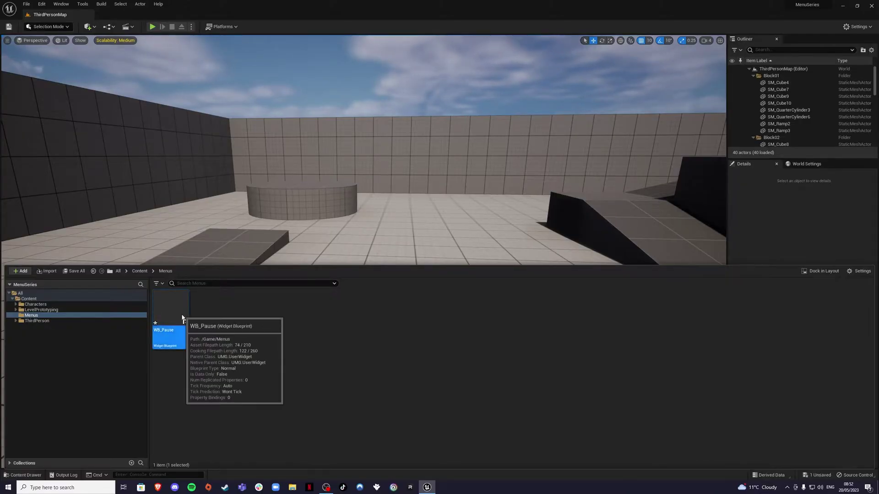
{"action": "double_click", "coordinate": [181, 314]}
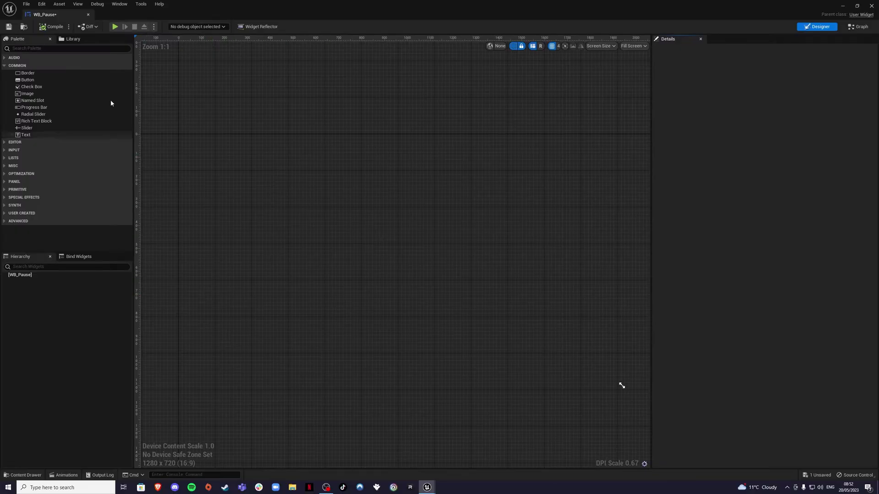
Step: Add a Canvas Panel as the root of WB_Pause and place a Vertical Box near the canvas centre
{"action": "left_click", "coordinate": [50, 49]}
{"action": "type", "text": "can"}
{"action": "left_click_drag", "start_coordinate": [44, 64], "coordinate": [31, 275]}
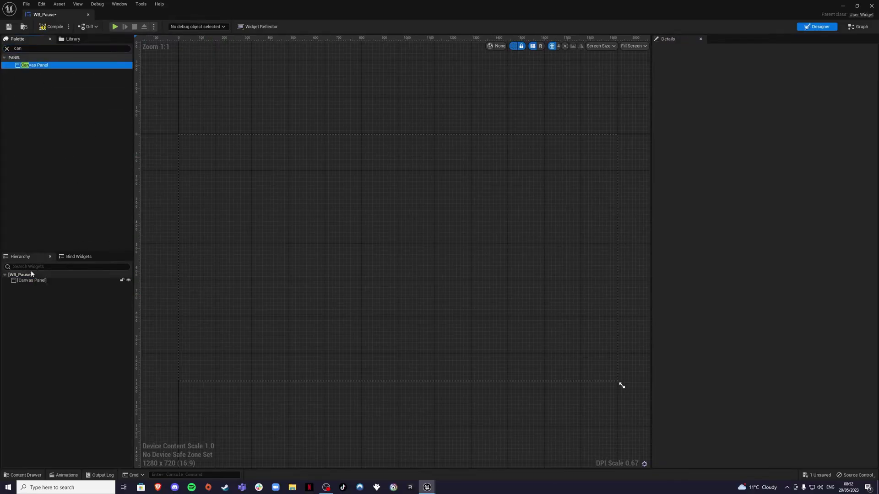
{"action": "left_click", "coordinate": [7, 48]}
{"action": "type", "text": "verti"}
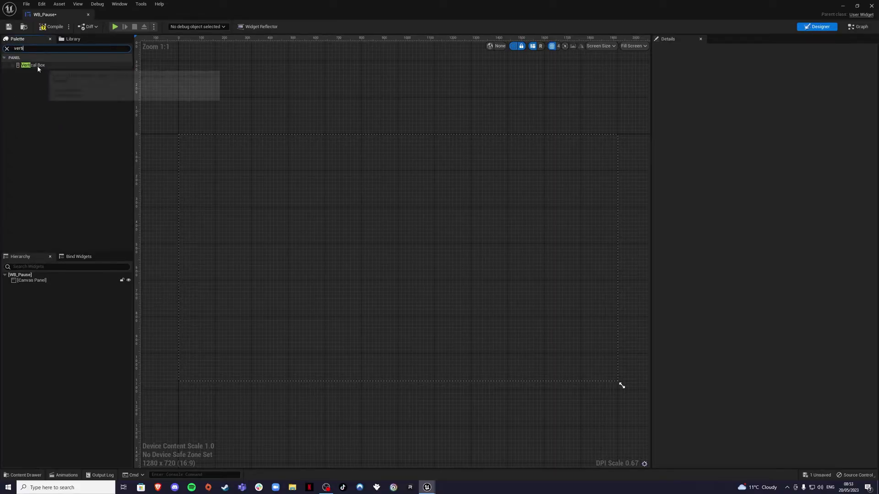
{"action": "left_click_drag", "start_coordinate": [37, 65], "coordinate": [398, 268]}
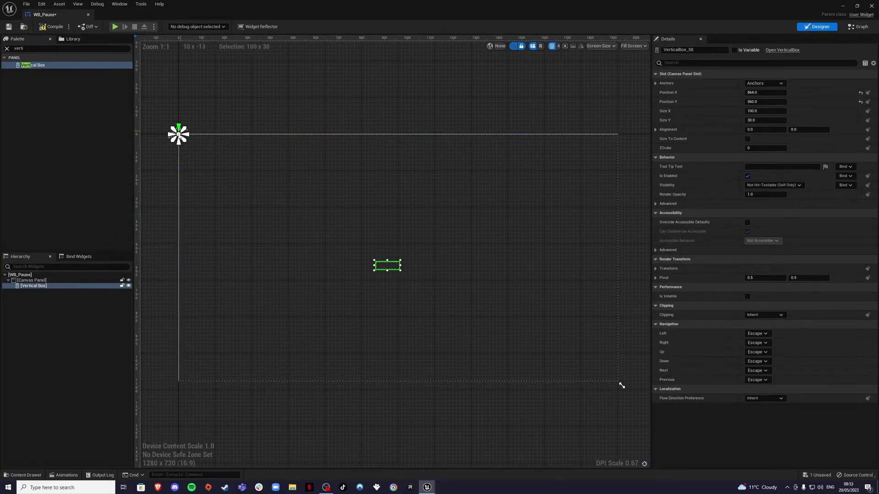
Step: Anchor the vertical box to the centre of the canvas and move it onto the anchor point
{"action": "left_click", "coordinate": [763, 83]}
{"action": "left_click", "coordinate": [779, 123]}
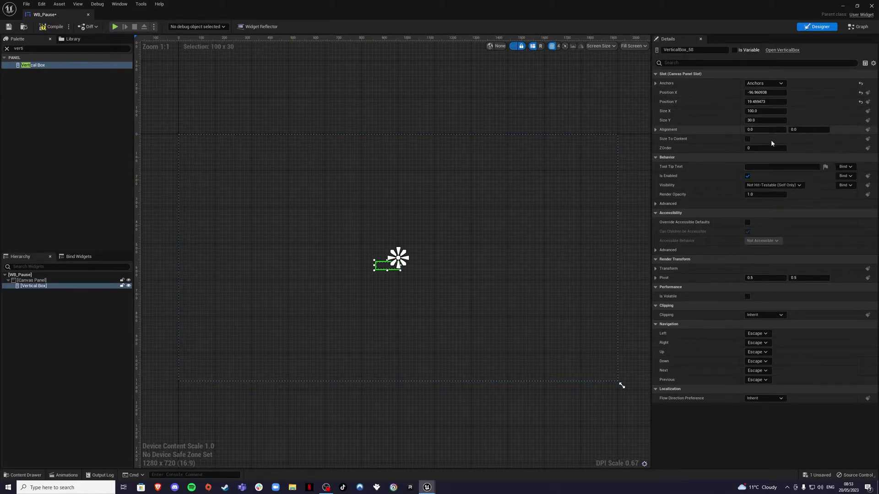
{"action": "scroll", "coordinate": [468, 308], "scroll_direction": "up", "scroll_amount": 2}
{"action": "scroll", "coordinate": [411, 264], "scroll_direction": "down", "scroll_amount": 1}
{"action": "scroll", "coordinate": [399, 263], "scroll_direction": "up", "scroll_amount": 1}
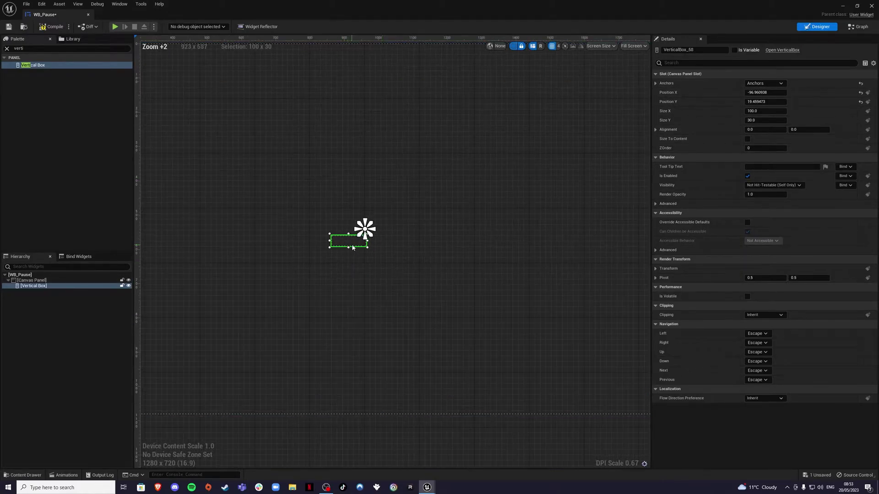
{"action": "left_click_drag", "start_coordinate": [347, 242], "coordinate": [360, 231]}
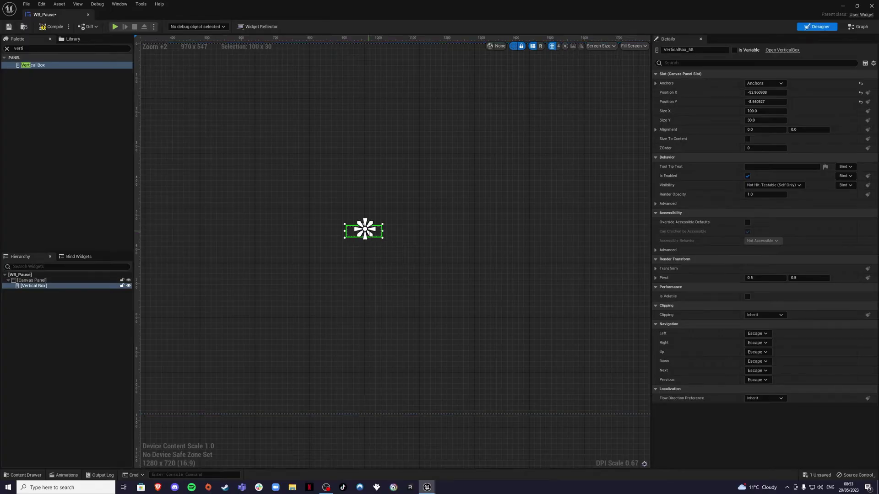
Step: Set the vertical box's size to 400 in X and 570 in Y
{"action": "left_click", "coordinate": [770, 112]}
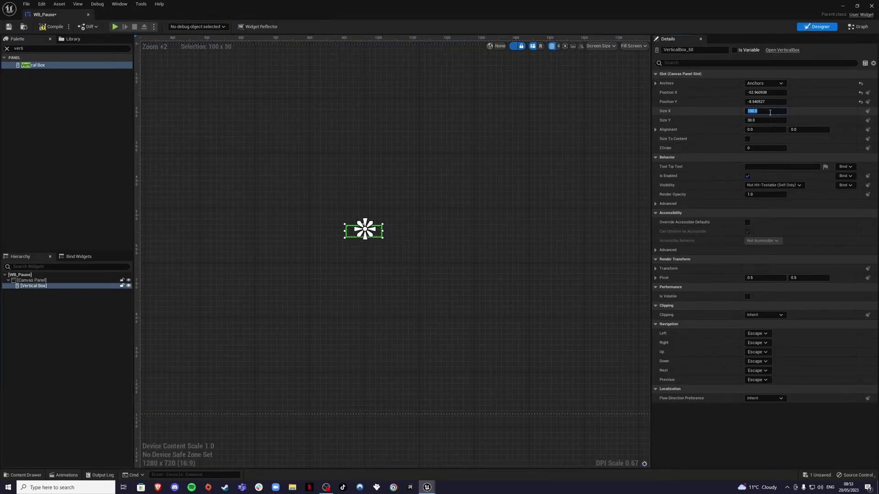
{"action": "key", "text": "Return"}
{"action": "left_click", "coordinate": [765, 121]}
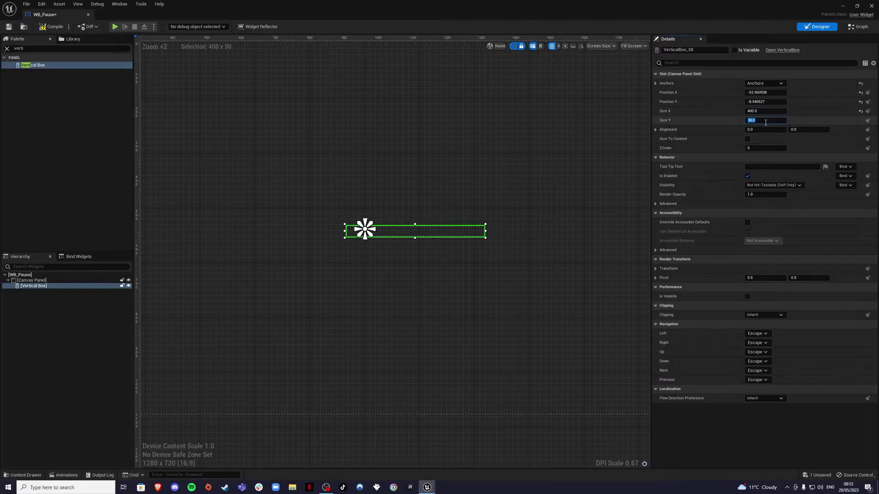
{"action": "type", "text": "570"}
{"action": "key", "text": "Return"}
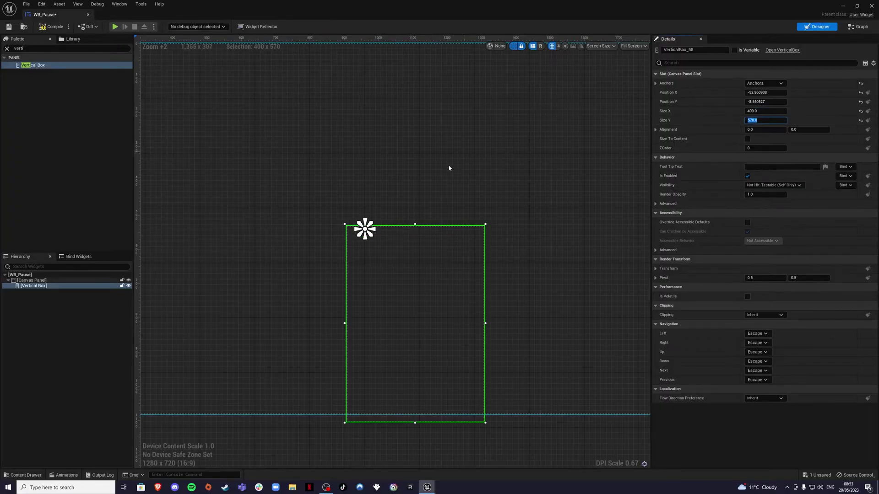
Step: Centre the vertical box horizontally on its anchor, at about -201 in X, and set its Position Y to -340
{"action": "scroll", "coordinate": [448, 165], "scroll_direction": "down", "scroll_amount": 2}
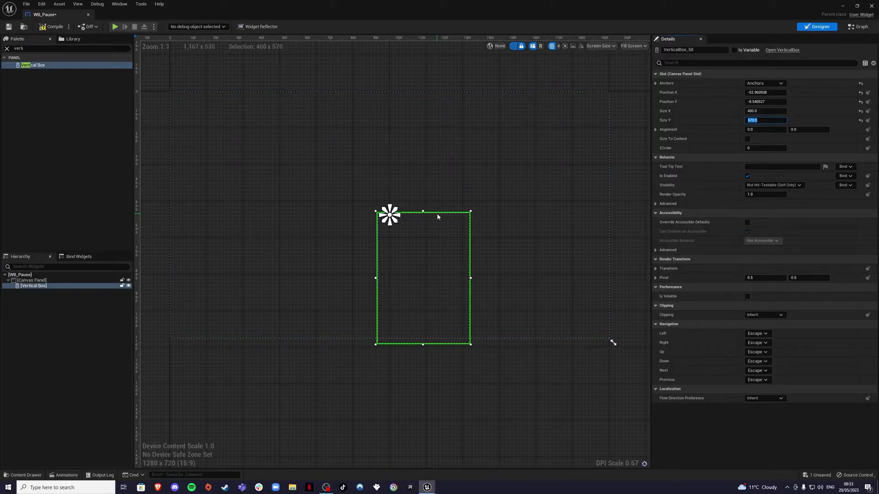
{"action": "left_click_drag", "start_coordinate": [440, 216], "coordinate": [406, 161]}
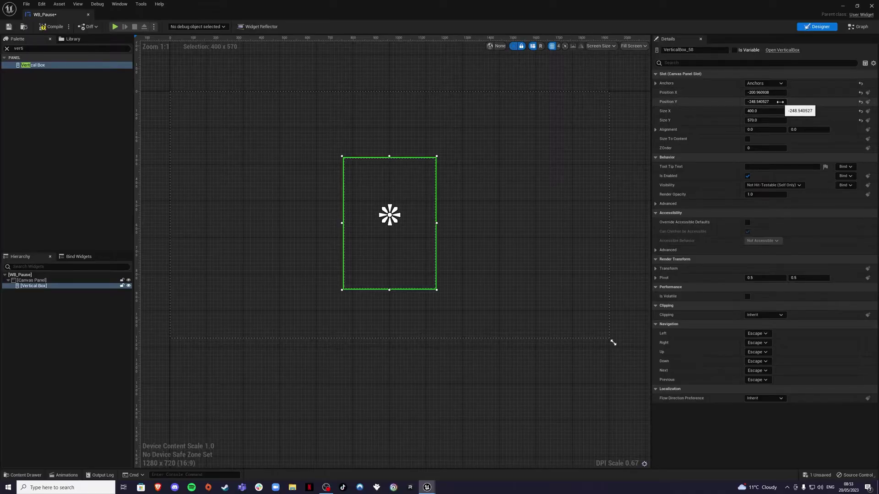
{"action": "left_click", "coordinate": [780, 102]}
{"action": "type", "text": "540"}
{"action": "key", "text": "Return"}
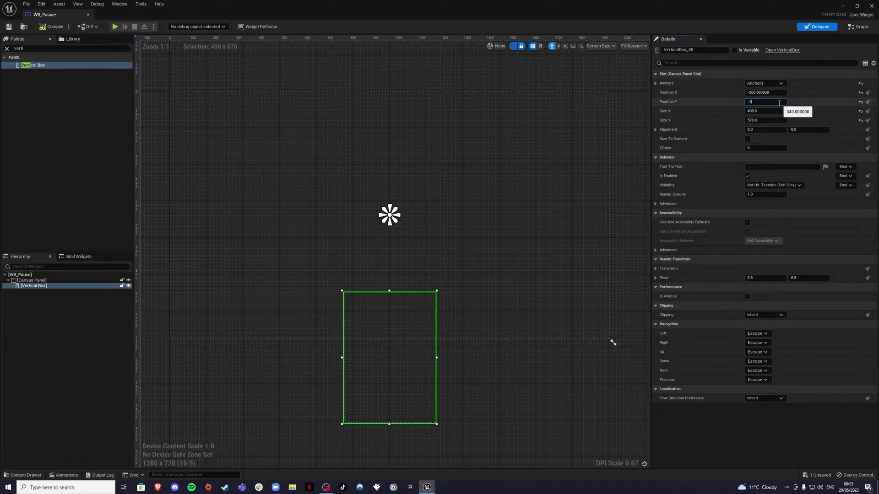
{"action": "key", "text": "Return"}
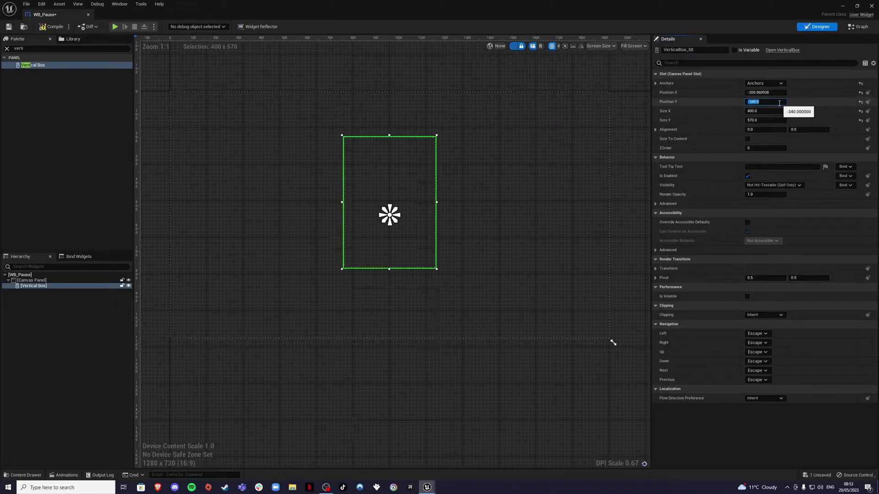
Step: Add a Button as a child of the vertical box
{"action": "scroll", "coordinate": [416, 146], "scroll_direction": "up", "scroll_amount": 1}
{"action": "right_click_drag", "start_coordinate": [482, 153], "coordinate": [490, 191]}
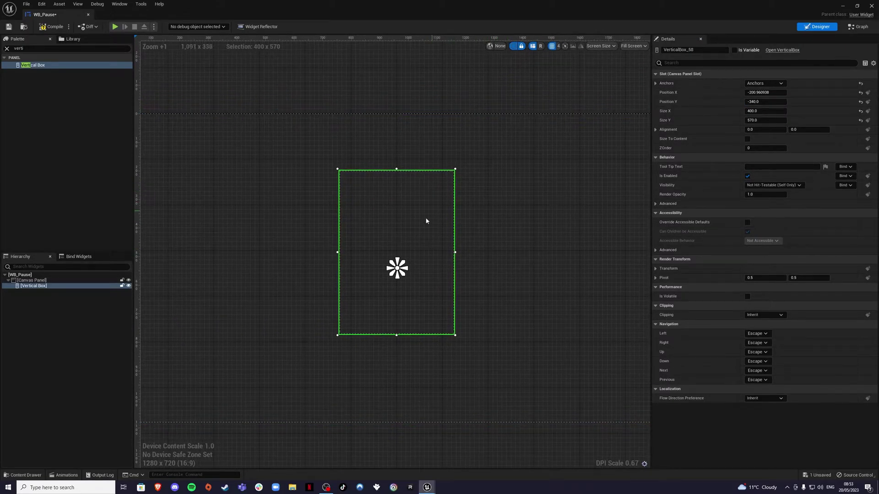
{"action": "left_click", "coordinate": [81, 302]}
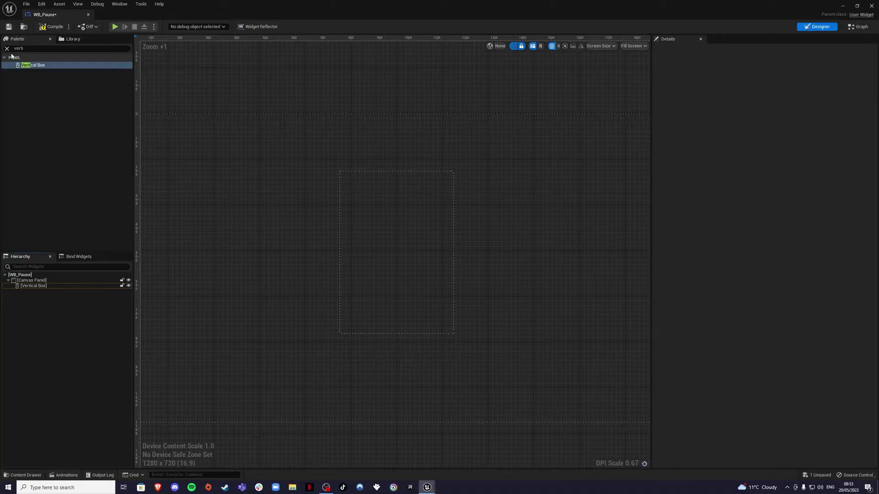
{"action": "left_click", "coordinate": [7, 48]}
{"action": "left_click", "coordinate": [21, 49]}
{"action": "type", "text": "butt"}
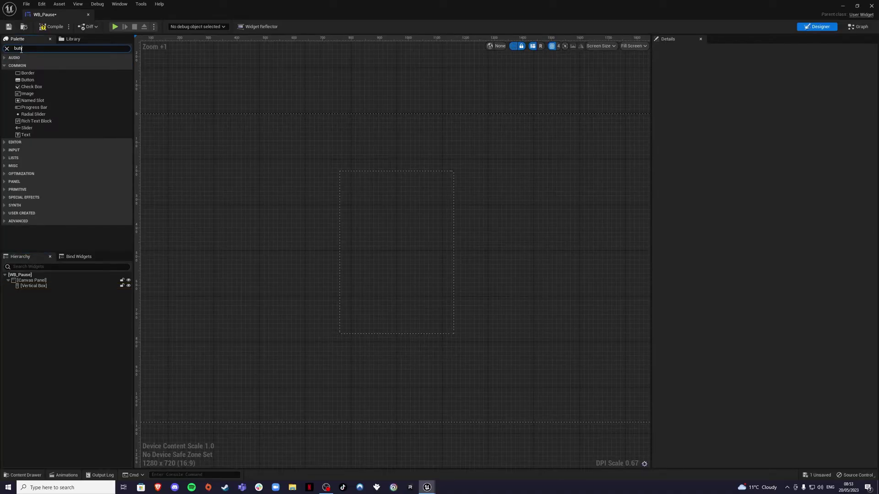
{"action": "type", "text": "on"}
{"action": "left_click_drag", "start_coordinate": [28, 65], "coordinate": [35, 293]}
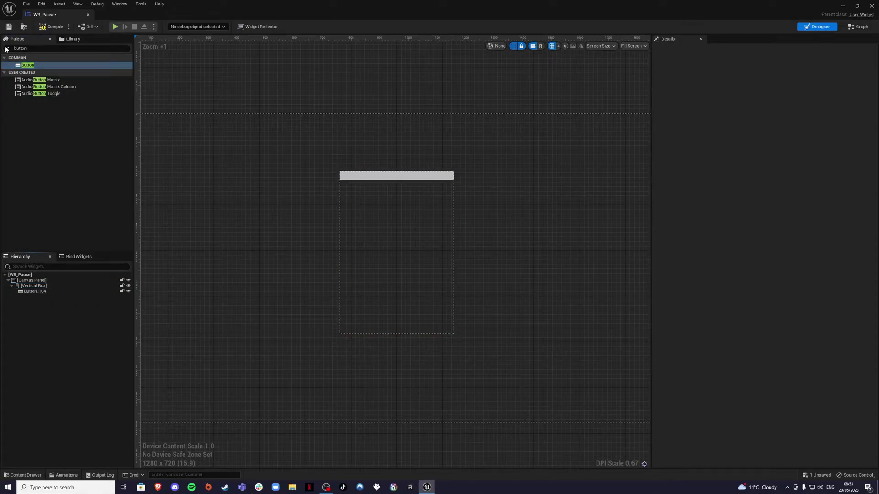
Step: Place a Text widget inside the button and select the button
{"action": "double_click", "coordinate": [23, 48]}
{"action": "type", "text": "text"}
{"action": "left_click_drag", "start_coordinate": [25, 72], "coordinate": [45, 293]}
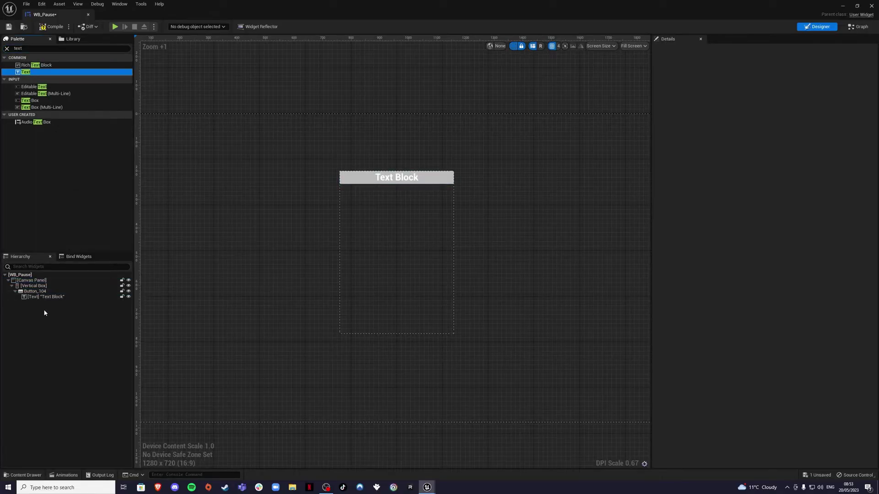
{"action": "left_click", "coordinate": [43, 293]}
{"action": "scroll", "coordinate": [402, 178], "scroll_direction": "up", "scroll_amount": 1}
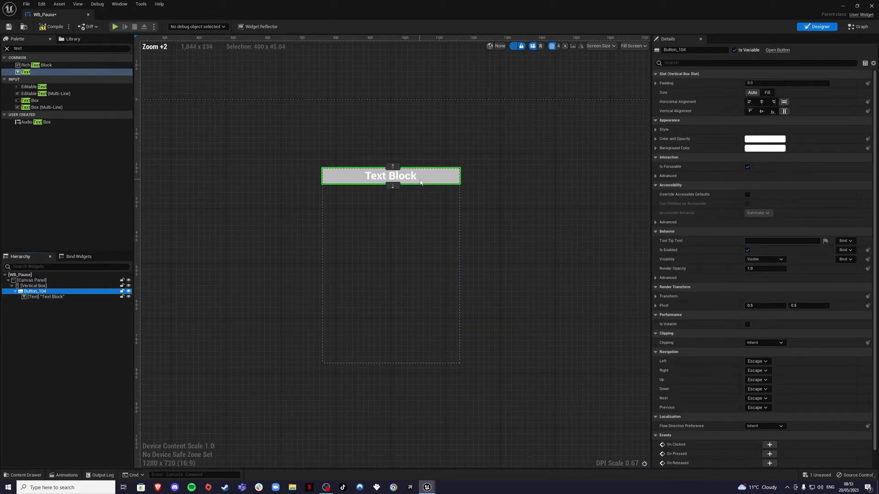
Step: Set the font size of the button's text block to 40
{"action": "left_click", "coordinate": [64, 296]}
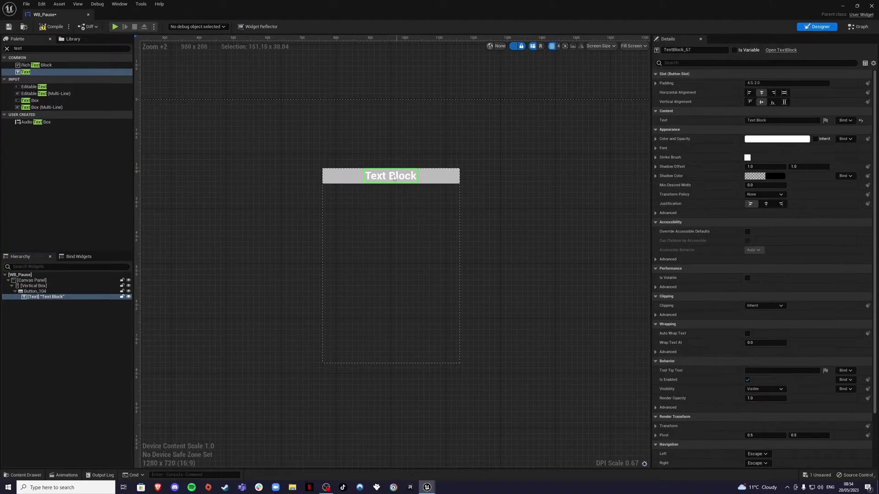
{"action": "left_click", "coordinate": [655, 148]}
{"action": "left_click", "coordinate": [761, 177]}
{"action": "type", "text": "40"}
{"action": "key", "text": "Return"}
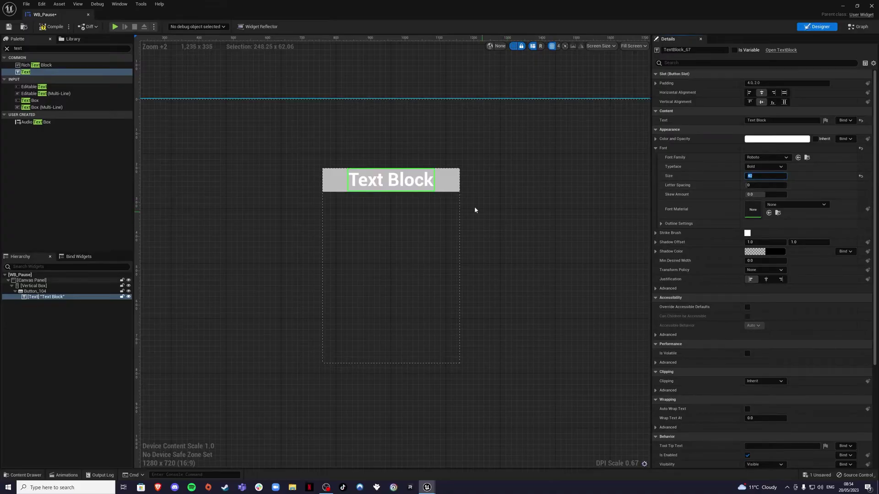
Step: Set the button's bottom padding in its vertical box slot to 30
{"action": "left_click", "coordinate": [450, 182]}
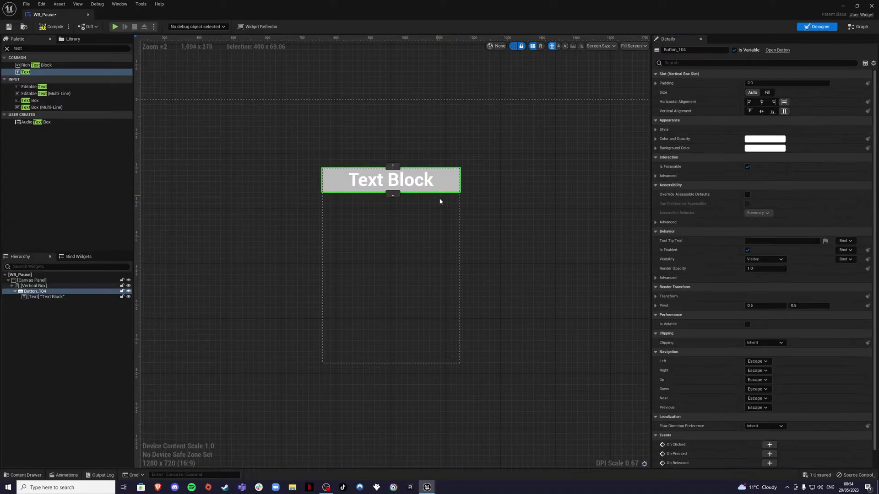
{"action": "left_click", "coordinate": [655, 84]}
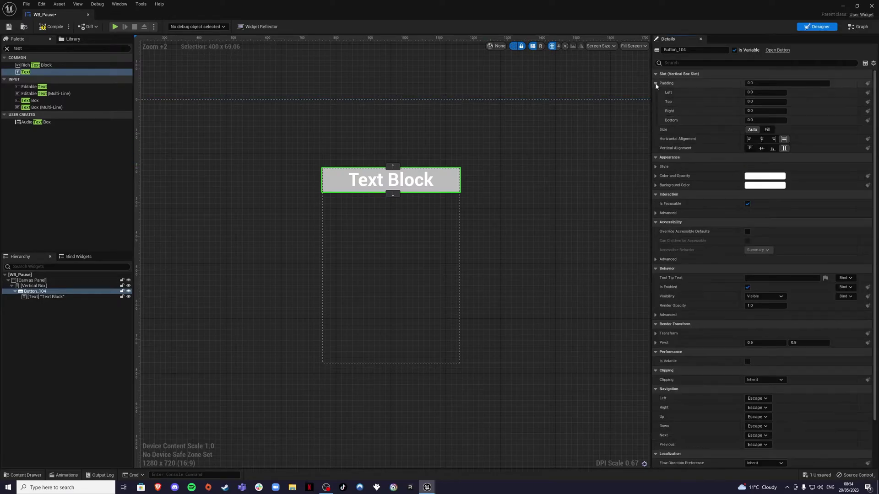
{"action": "left_click", "coordinate": [762, 120]}
{"action": "type", "text": "30"}
{"action": "key", "text": "Return"}
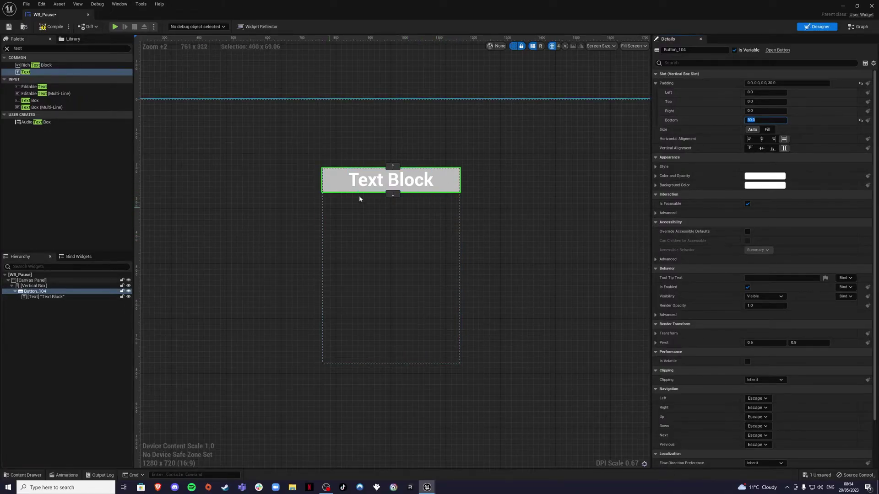
Step: Change the button's text block to read Resume and rename that text widget ResumeText
{"action": "left_click", "coordinate": [376, 184]}
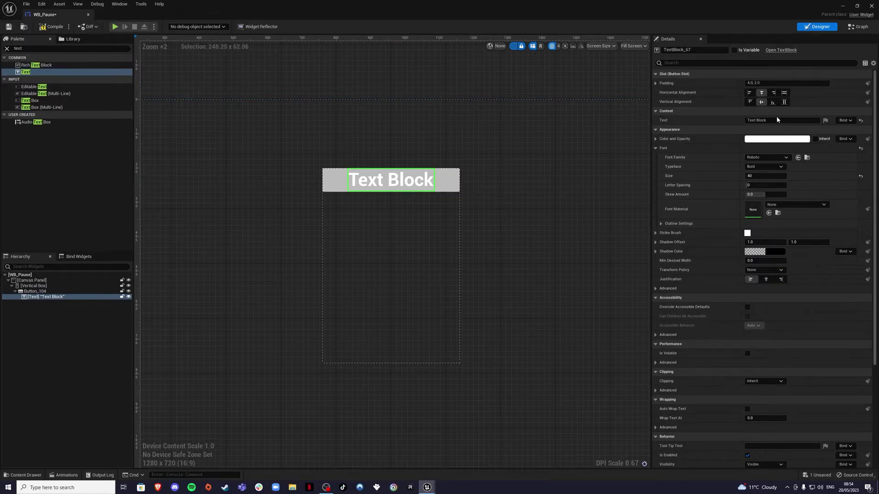
{"action": "left_click", "coordinate": [750, 121]}
{"action": "type", "text": "Resume"}
{"action": "key", "text": "Return"}
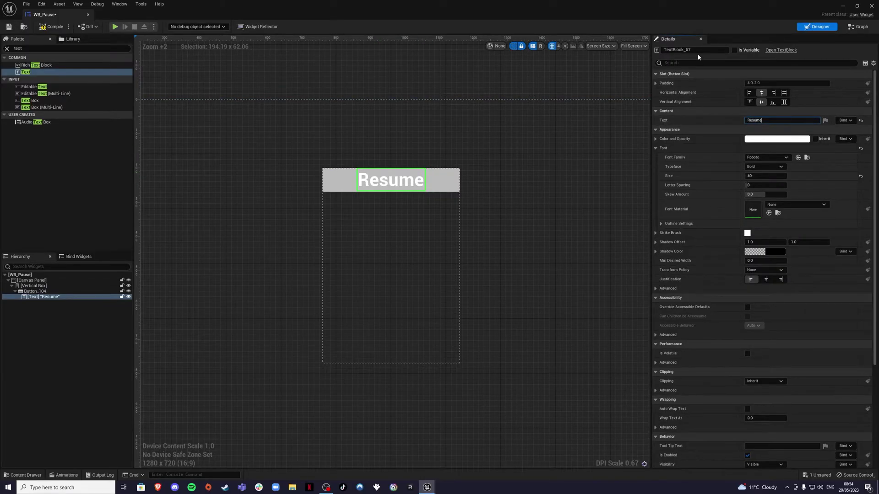
{"action": "left_click", "coordinate": [714, 49]}
{"action": "type", "text": "ResumeText"}
{"action": "key", "text": "Return"}
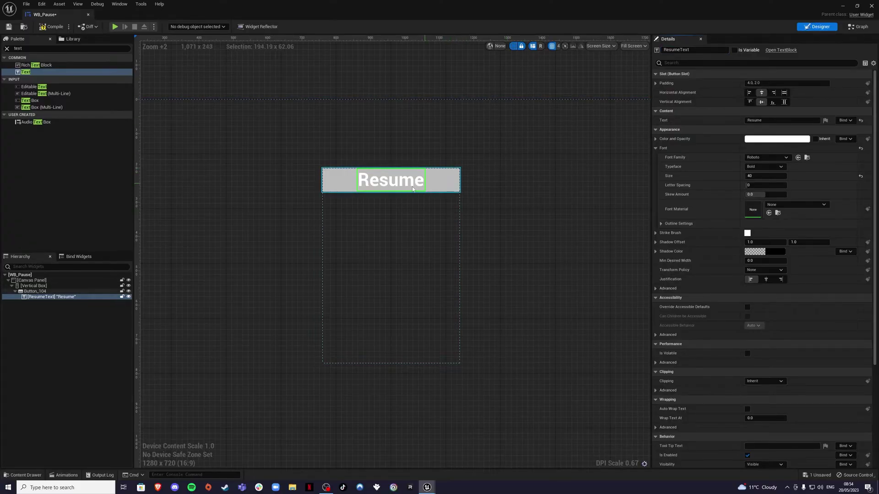
Step: Rename the button containing the Resume text to ResumeButton
{"action": "left_click", "coordinate": [45, 292]}
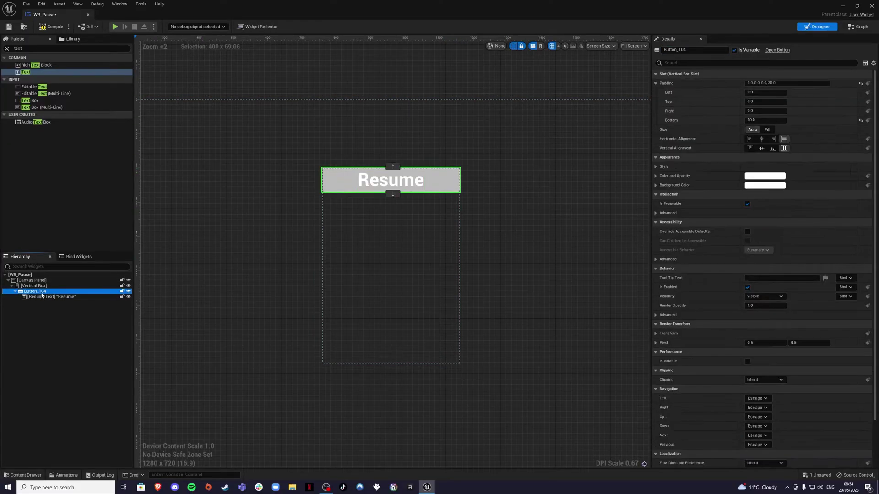
{"action": "left_click", "coordinate": [694, 50]}
{"action": "type", "text": "Resume"}
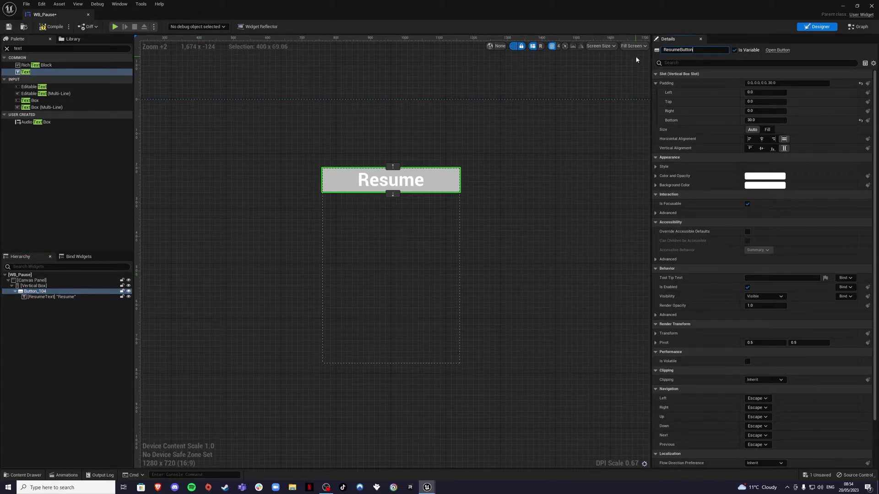
{"action": "key", "text": "Return"}
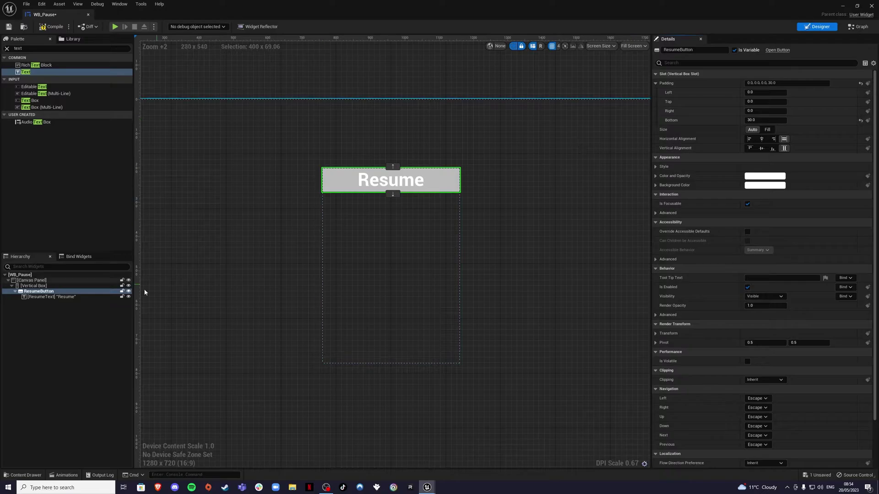
Step: Copy ResumeButton together with its text and paste five duplicates into the vertical box
{"action": "left_click", "coordinate": [50, 298]}
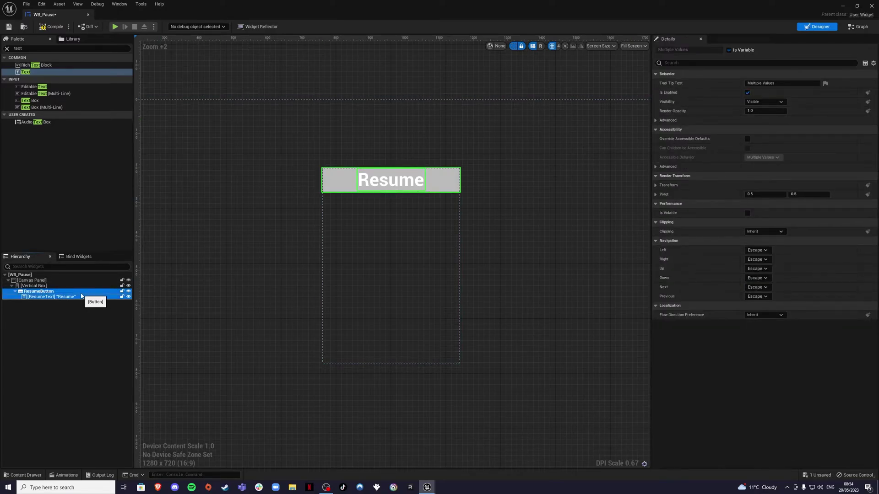
{"action": "left_click", "coordinate": [51, 310]}
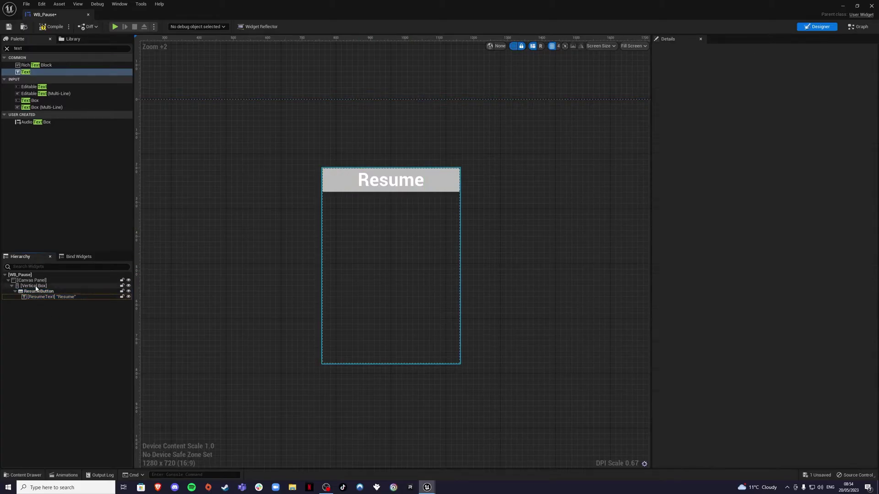
{"action": "left_click", "coordinate": [38, 287]}
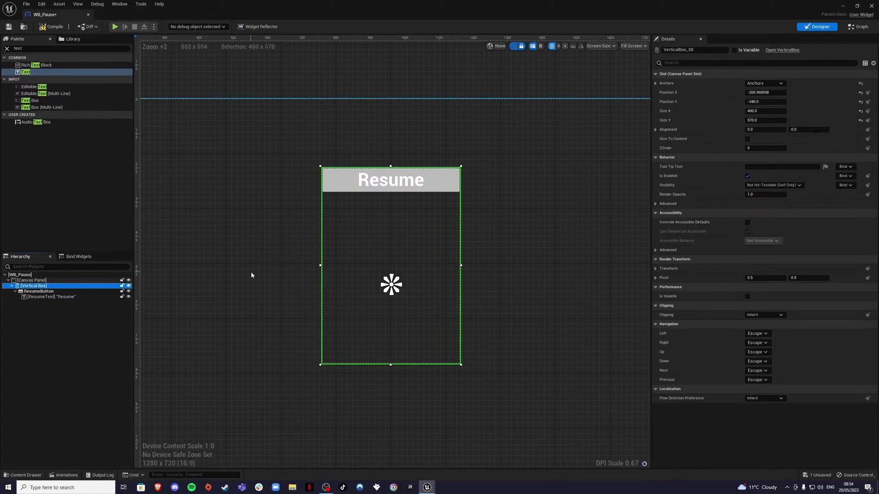
{"action": "key", "text": "ctrl+v"}
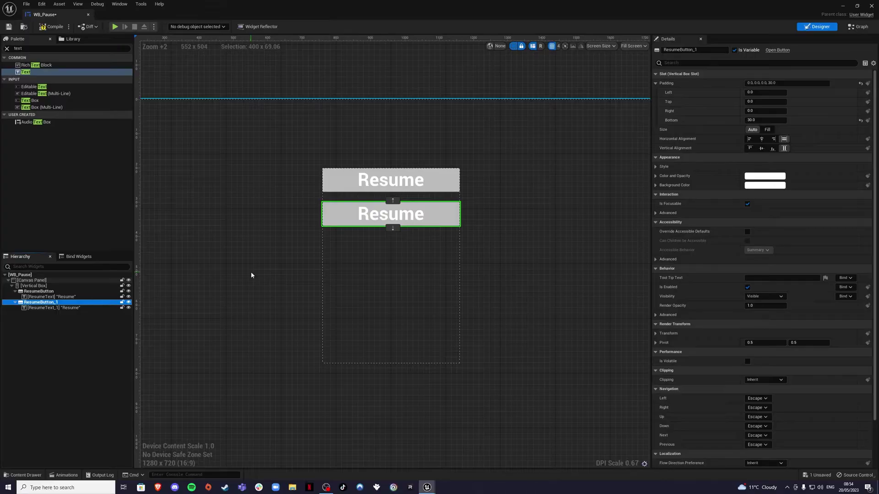
{"action": "left_click", "coordinate": [41, 286]}
{"action": "key", "text": "ctrl+v"}
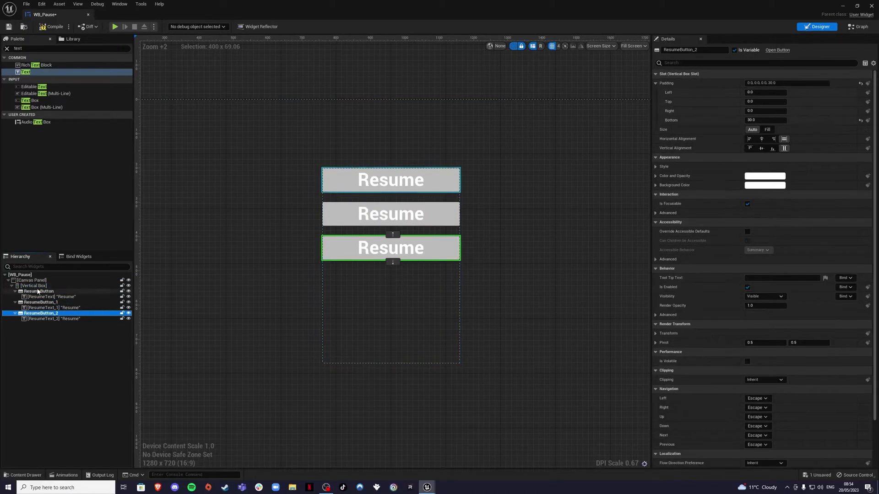
{"action": "left_click", "coordinate": [41, 286]}
{"action": "key", "text": "ctrl+v"}
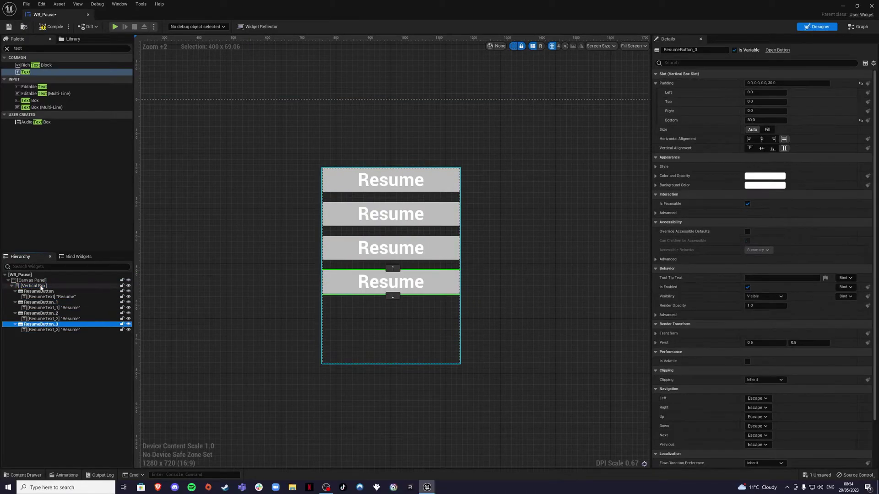
{"action": "left_click", "coordinate": [41, 286]}
{"action": "key", "text": "ctrl+v"}
{"action": "left_click", "coordinate": [41, 286]}
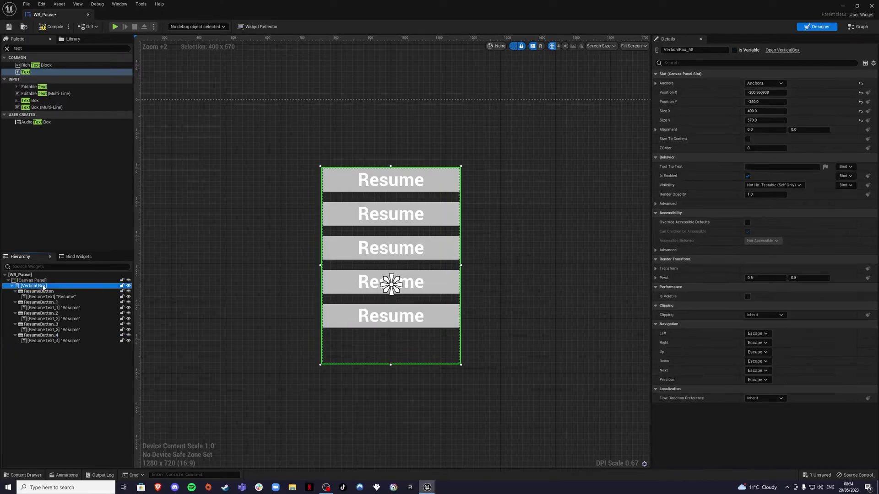
{"action": "key", "text": "ctrl+v"}
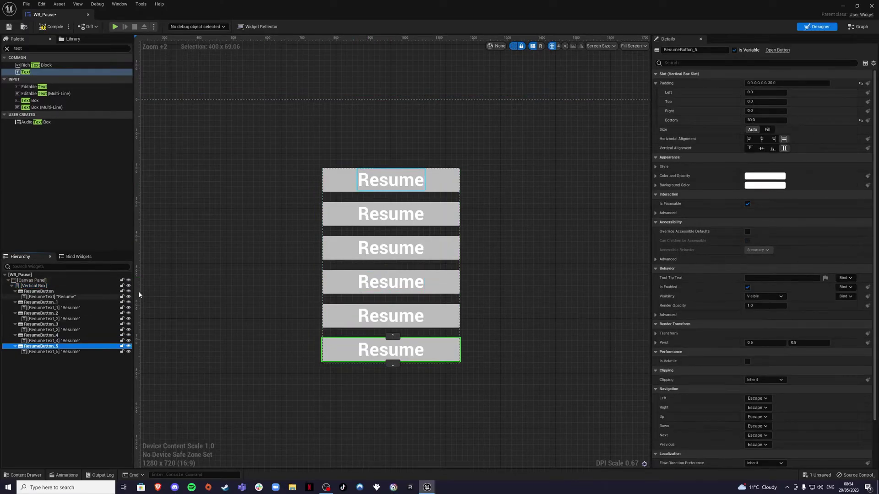
Step: Change the second button's text to Save Game and the third button's text to Load Game
{"action": "left_click", "coordinate": [53, 308]}
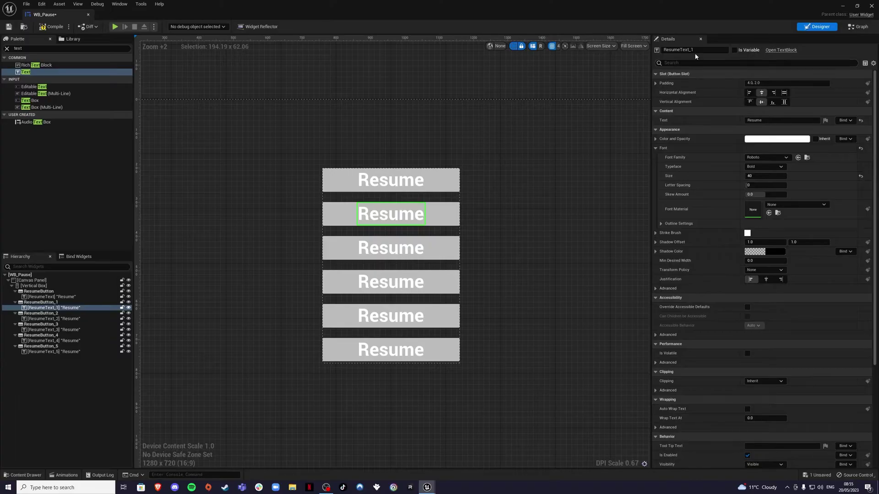
{"action": "left_click", "coordinate": [743, 122]}
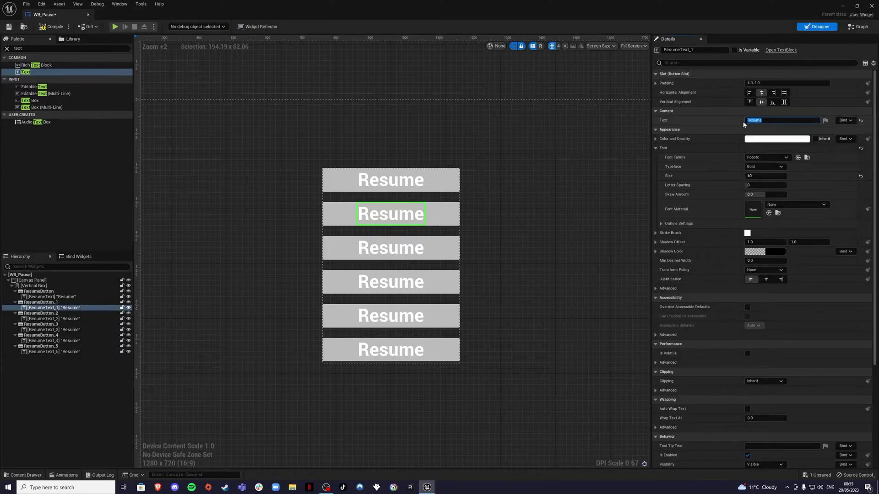
{"action": "type", "text": "Save Game"}
{"action": "key", "text": "Return"}
{"action": "left_click", "coordinate": [404, 252]}
{"action": "left_click", "coordinate": [752, 122]}
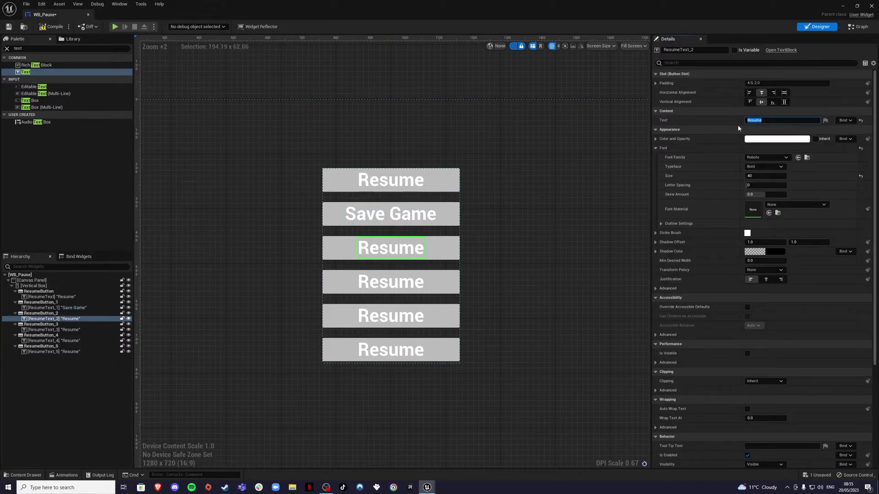
{"action": "type", "text": "Load Game"}
{"action": "key", "text": "Return"}
Step: Change the fourth button's text to Settings and the fifth button's text to Credits
{"action": "left_click", "coordinate": [425, 284]}
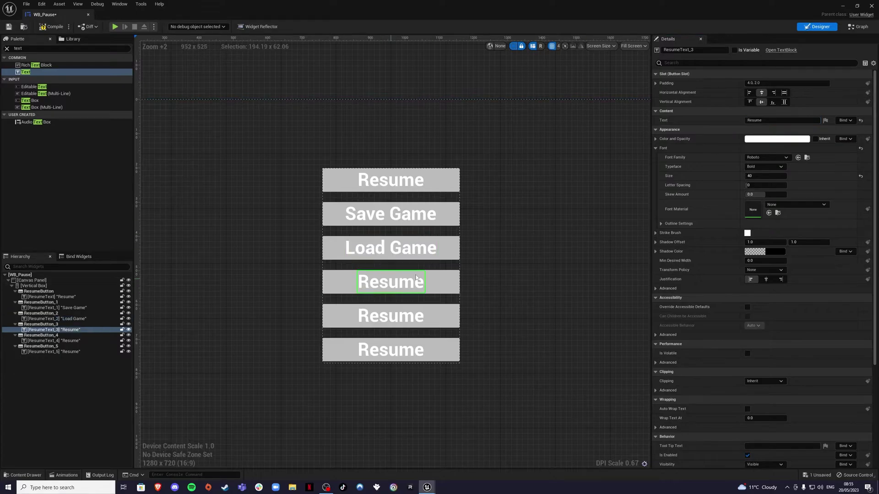
{"action": "left_click", "coordinate": [765, 121]}
{"action": "type", "text": "Setting"}
{"action": "key", "text": "Return"}
{"action": "left_click", "coordinate": [390, 316]}
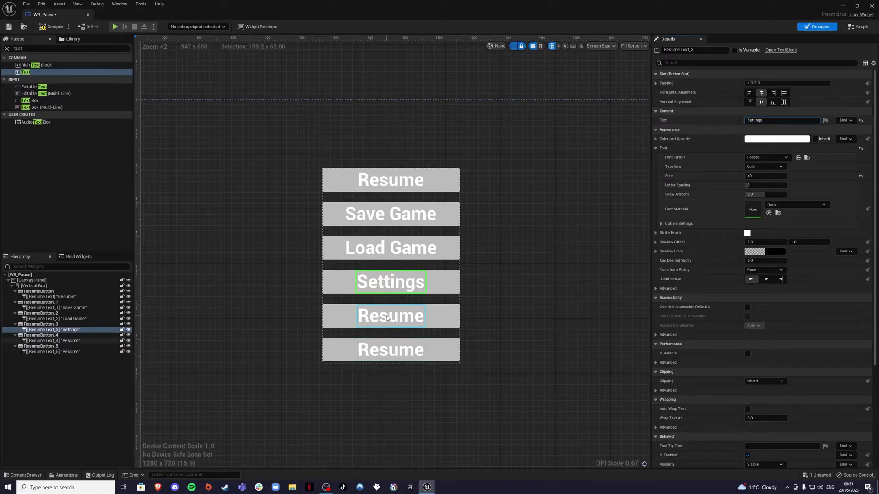
{"action": "left_click", "coordinate": [765, 120]}
{"action": "type", "text": "C"}
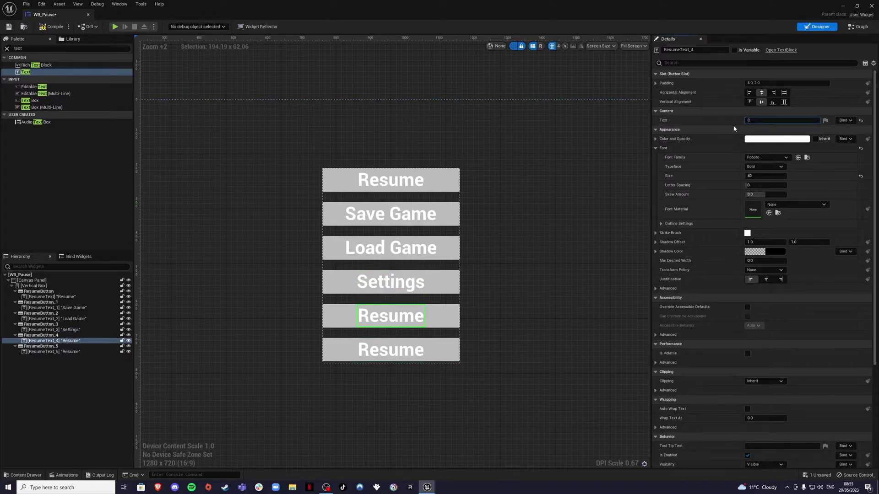
{"action": "type", "text": "redits"}
{"action": "key", "text": "Return"}
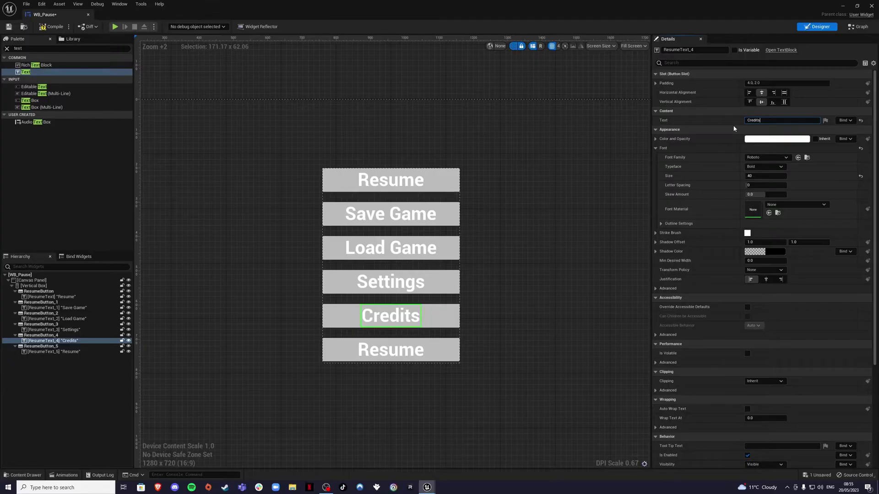
Step: Change the sixth button's text to Quit
{"action": "left_click", "coordinate": [397, 348]}
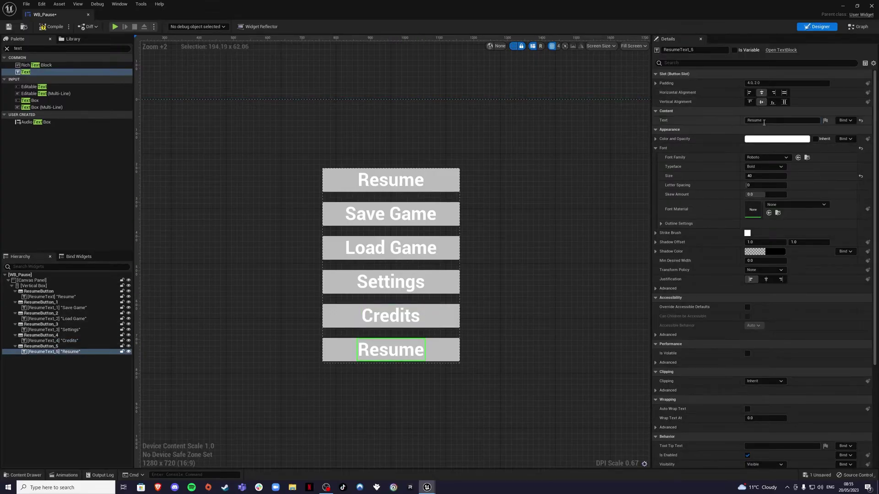
{"action": "left_click", "coordinate": [764, 121]}
{"action": "type", "text": "Qui"}
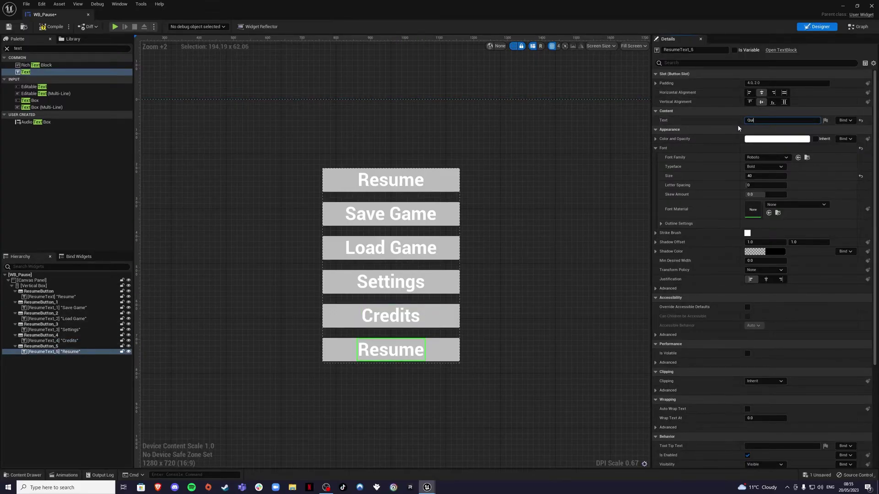
{"action": "type", "text": "t"}
{"action": "key", "text": "Return"}
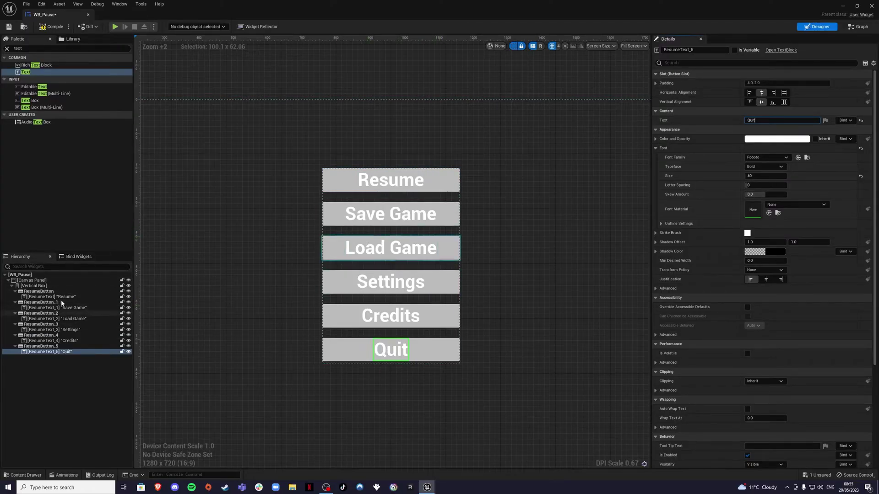
Step: Rename the button containing the Save Game text to SaveButton
{"action": "left_click", "coordinate": [446, 219]}
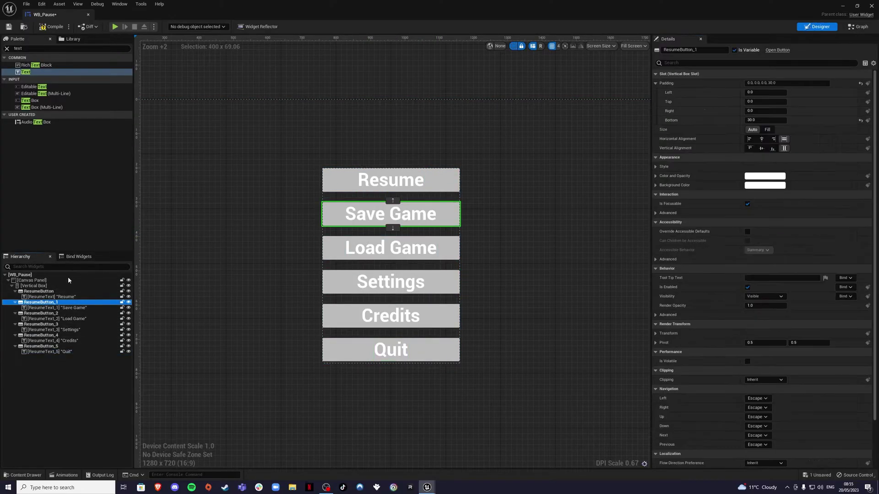
{"action": "left_click", "coordinate": [706, 51]}
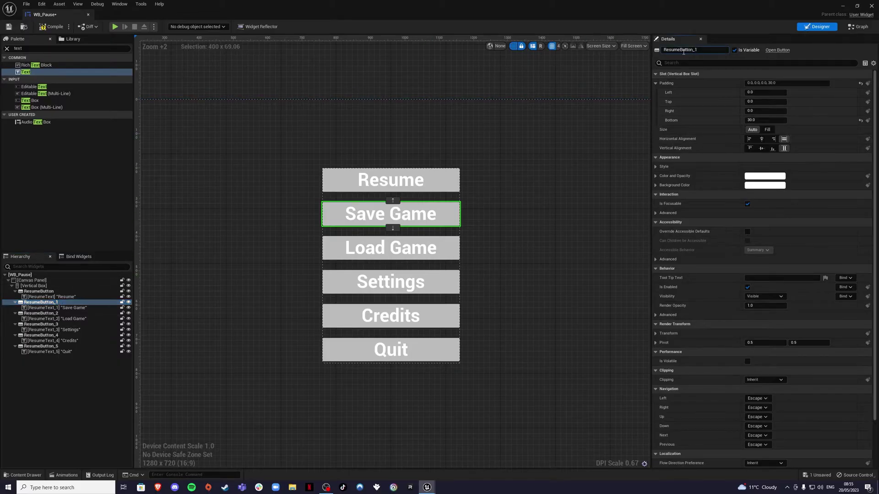
{"action": "left_click_drag", "start_coordinate": [708, 50], "coordinate": [663, 50]}
{"action": "type", "text": "SaveG"}
{"action": "type", "text": "n"}
{"action": "key", "text": "Return"}
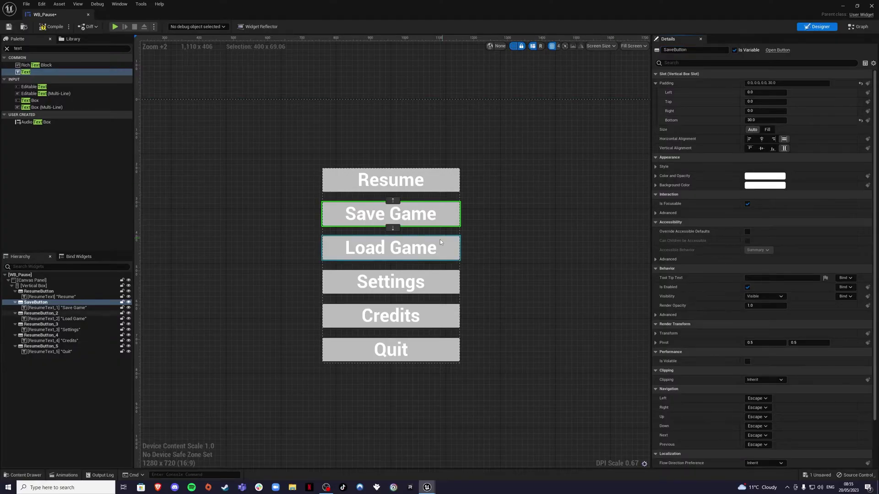
Step: Rename the Load Game button to LoadButton and the Settings button to SettingsButton
{"action": "left_click", "coordinate": [447, 252]}
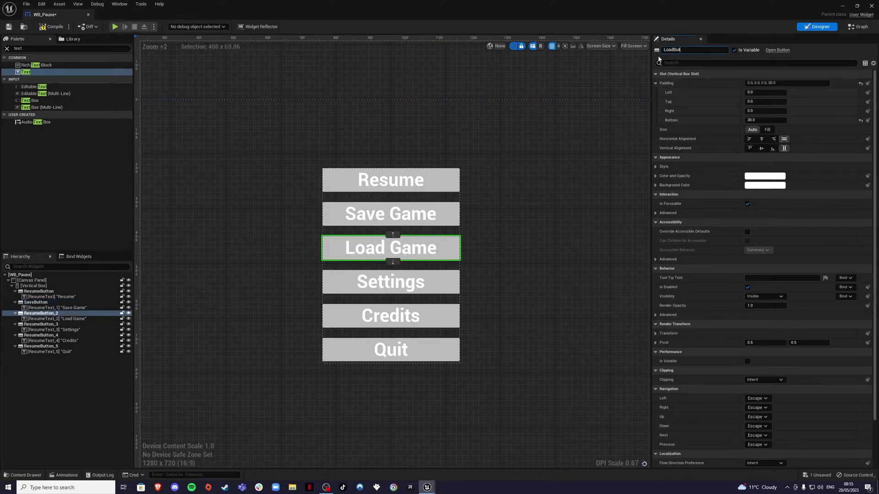
{"action": "key", "text": "Return"}
{"action": "left_click", "coordinate": [444, 284]}
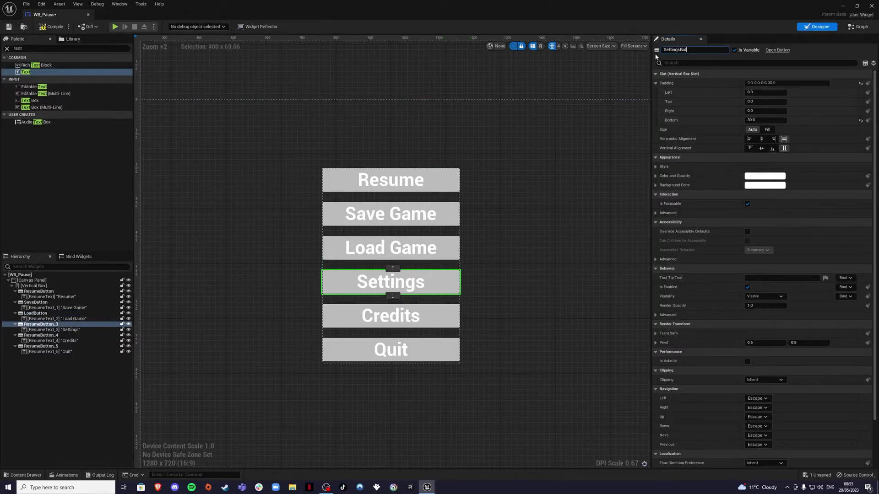
{"action": "left_click", "coordinate": [390, 316]}
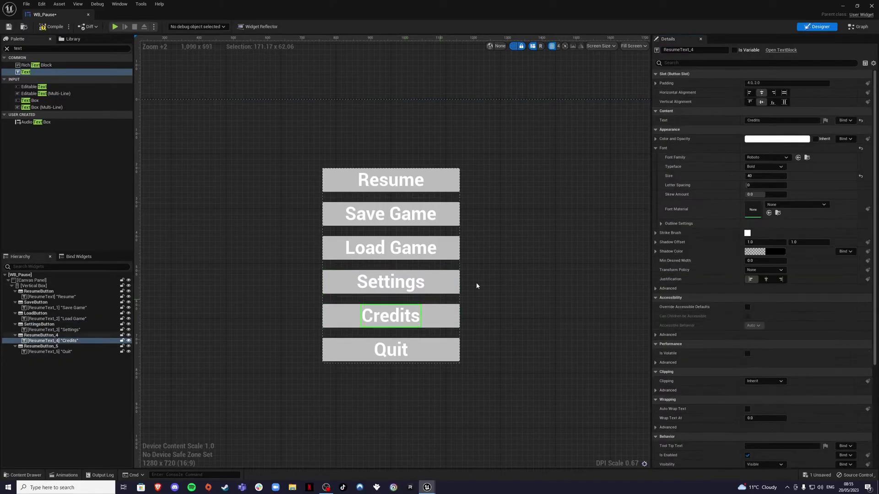
Step: Rename the button containing the Credits text to CreditsButton
{"action": "left_click", "coordinate": [441, 315]}
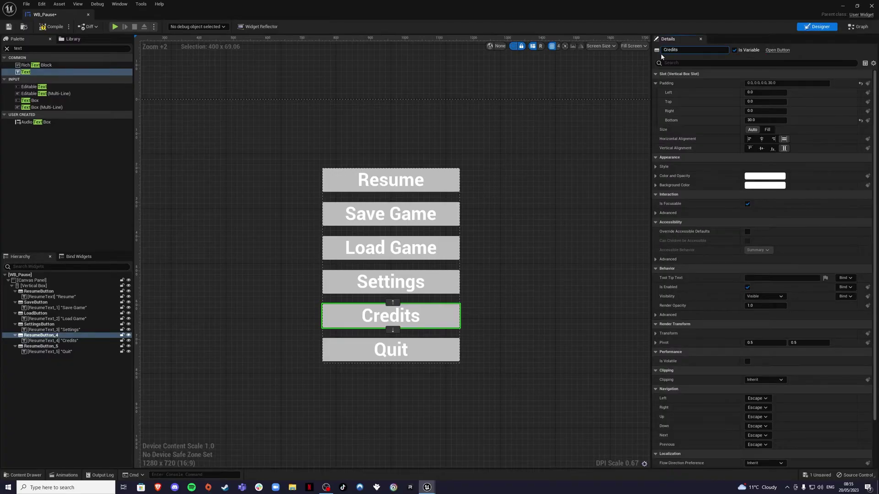
{"action": "type", "text": "CreditsButton"}
{"action": "key", "text": "Return"}
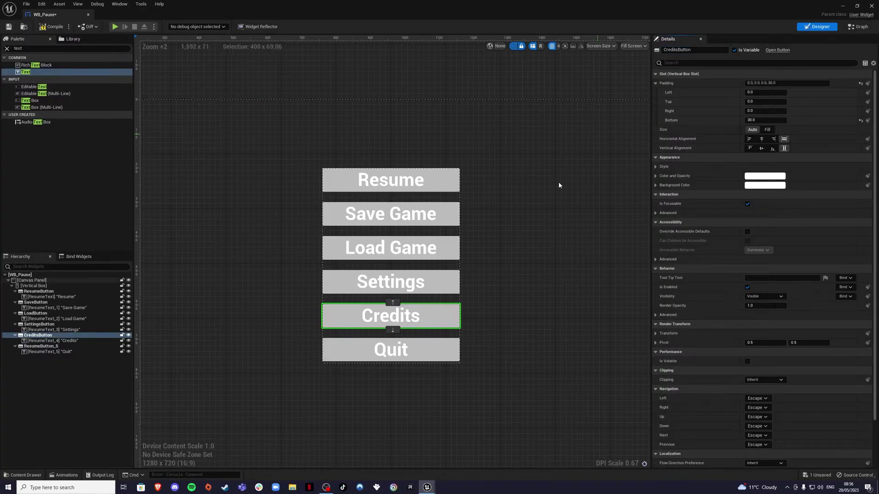
Step: Rename the button containing the Quit text to QuitButton, and compile and save the widget
{"action": "left_click", "coordinate": [439, 356]}
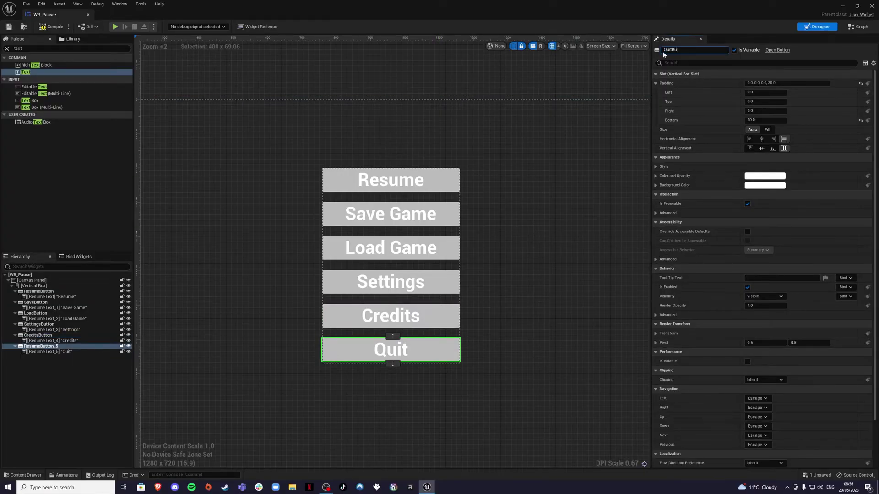
{"action": "left_click", "coordinate": [557, 194]}
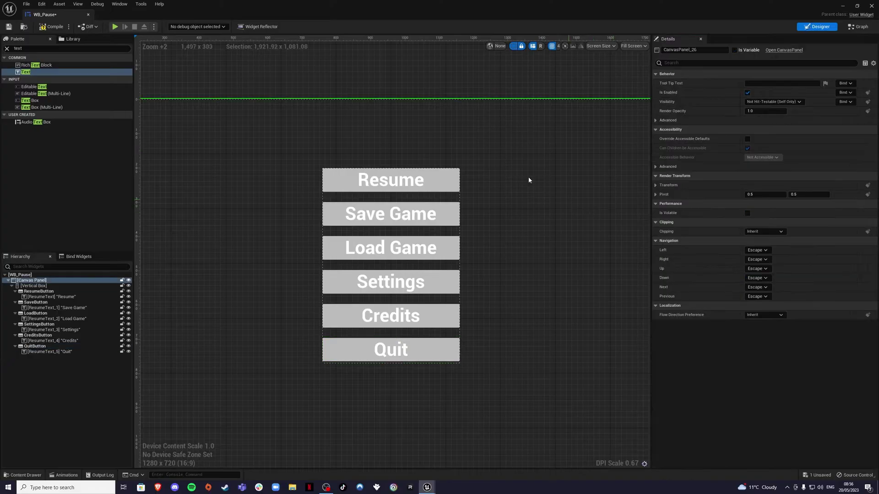
{"action": "left_click", "coordinate": [37, 28]}
{"action": "left_click", "coordinate": [8, 27]}
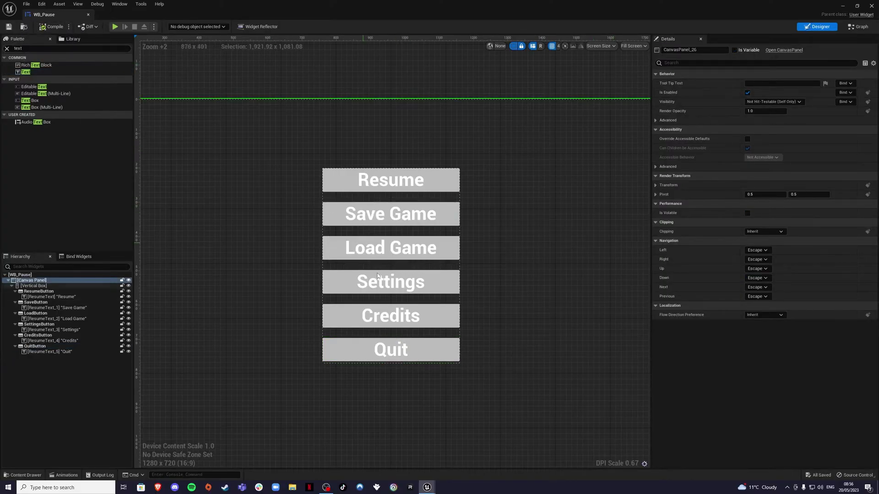
Step: Examine the named button variables in the widget's event graph and return to the designer layout
{"action": "right_click_drag", "start_coordinate": [528, 289], "coordinate": [455, 261]}
{"action": "scroll", "coordinate": [495, 263], "scroll_direction": "down", "scroll_amount": 2}
{"action": "scroll", "coordinate": [455, 261], "scroll_direction": "up", "scroll_amount": 2}
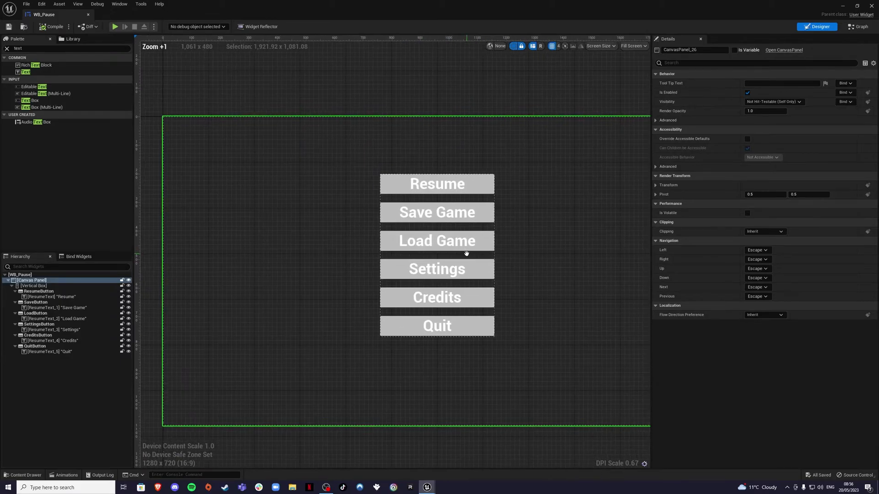
{"action": "left_click", "coordinate": [856, 27]}
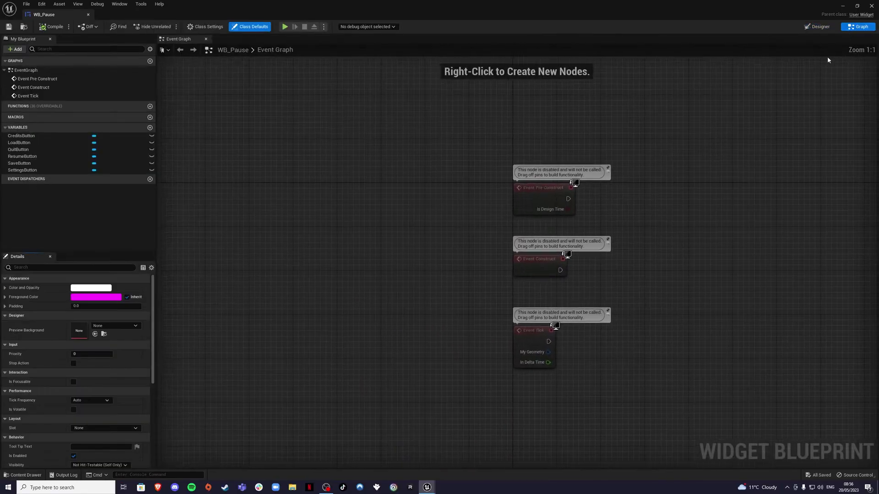
{"action": "right_click_drag", "start_coordinate": [742, 246], "coordinate": [608, 183]}
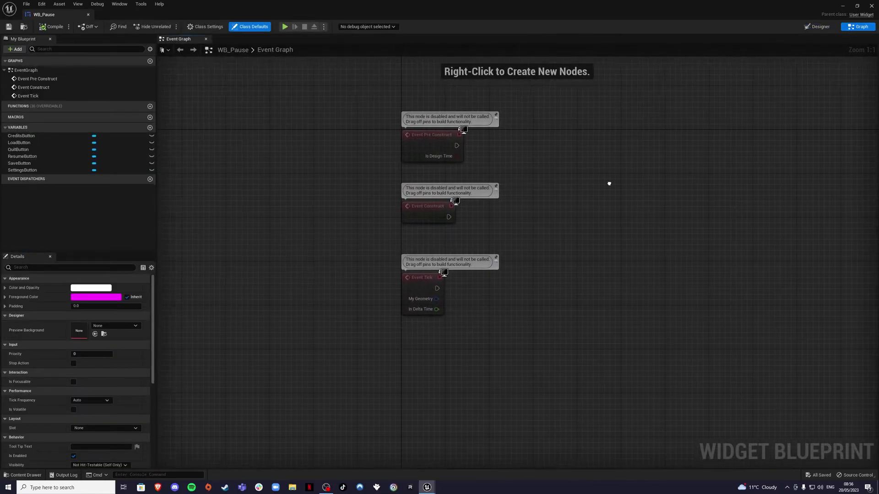
{"action": "left_click", "coordinate": [817, 27]}
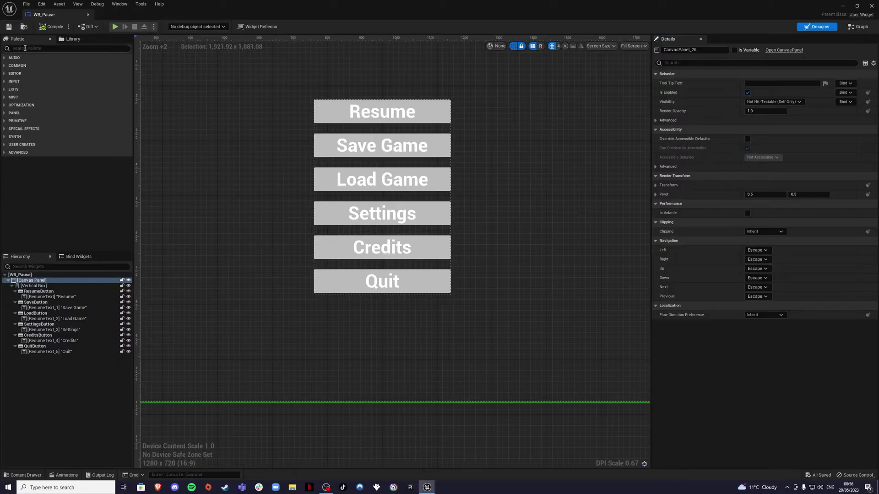
Step: Add a Horizontal Box to the Canvas Panel and move it below the Quit button, to about X 908, Y 836
{"action": "type", "text": "ori"}
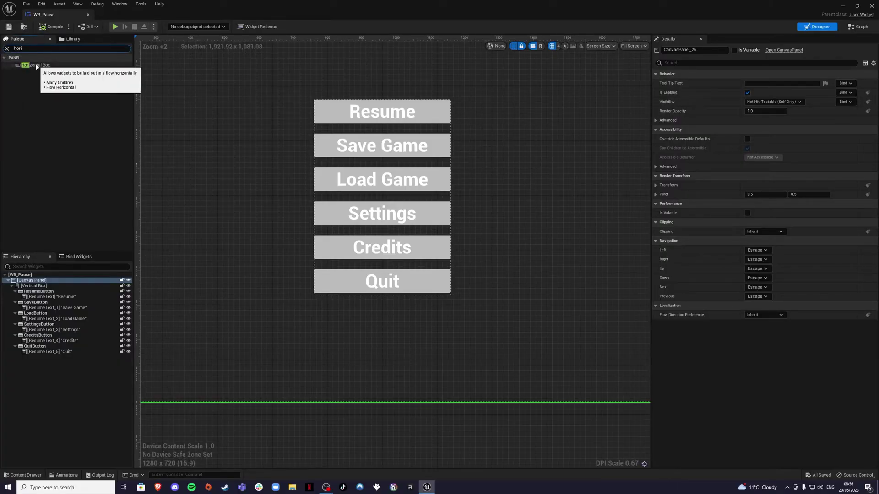
{"action": "left_click_drag", "start_coordinate": [36, 67], "coordinate": [35, 287]}
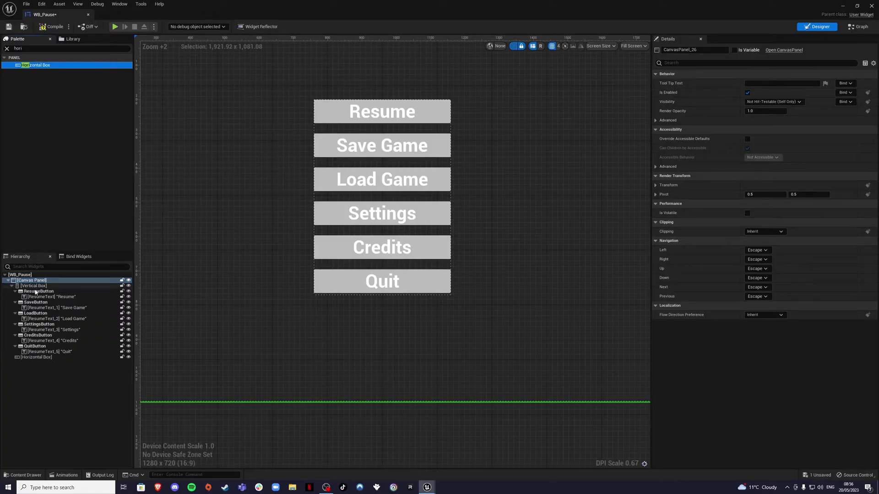
{"action": "left_click", "coordinate": [37, 358]}
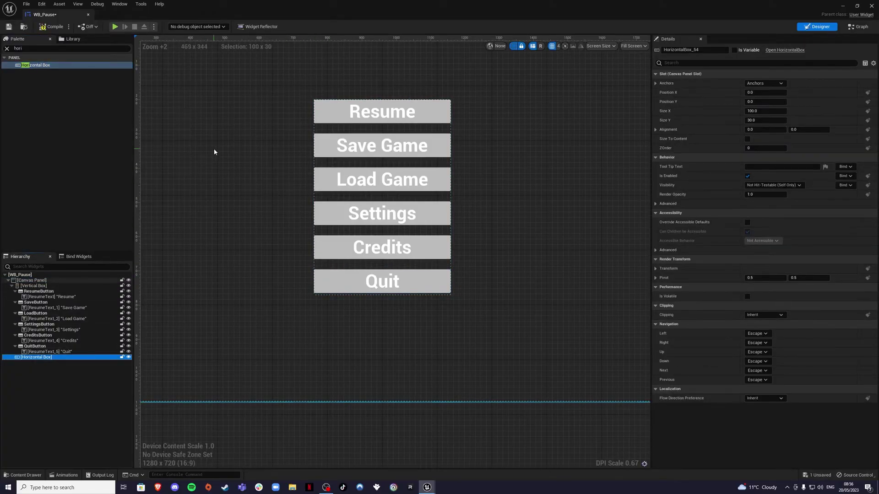
{"action": "scroll", "coordinate": [217, 149], "scroll_direction": "down", "scroll_amount": 4}
{"action": "right_click_drag", "start_coordinate": [221, 151], "coordinate": [261, 153]}
{"action": "left_click_drag", "start_coordinate": [202, 103], "coordinate": [349, 244]}
{"action": "scroll", "coordinate": [349, 245], "scroll_direction": "up", "scroll_amount": 5}
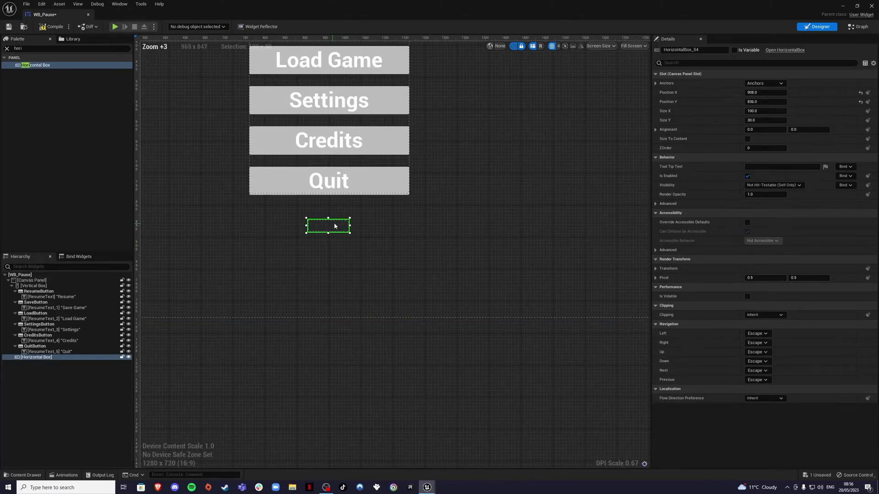
{"action": "scroll", "coordinate": [333, 229], "scroll_direction": "up", "scroll_amount": 3}
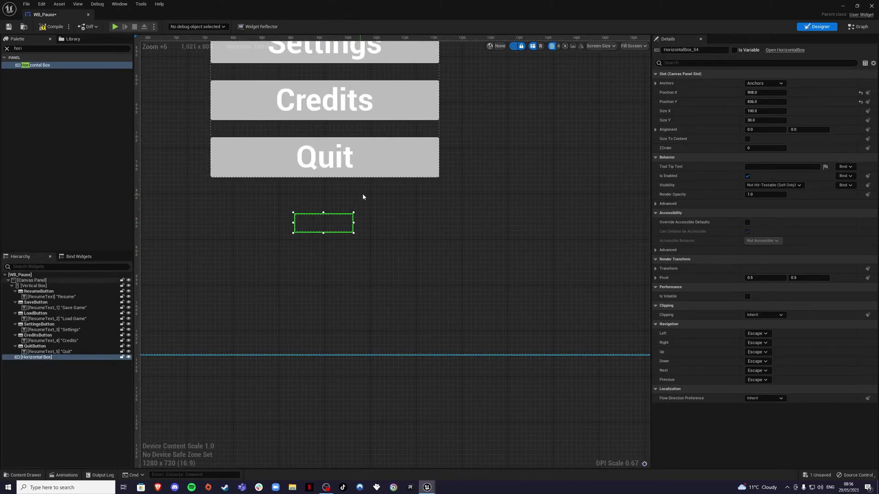
Step: Anchor the Horizontal Box to the bottom centre of the canvas
{"action": "left_click", "coordinate": [764, 84]}
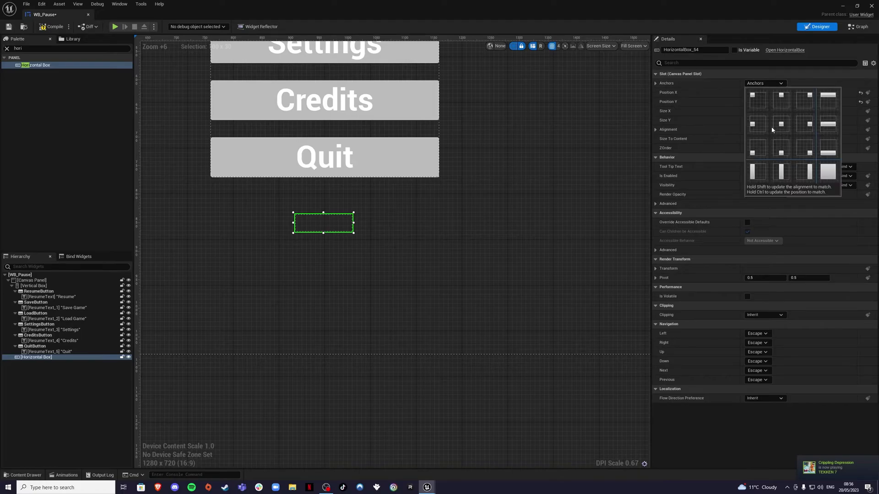
{"action": "left_click", "coordinate": [784, 144]}
{"action": "right_click_drag", "start_coordinate": [383, 202], "coordinate": [400, 278]}
{"action": "scroll", "coordinate": [394, 273], "scroll_direction": "down", "scroll_amount": 1}
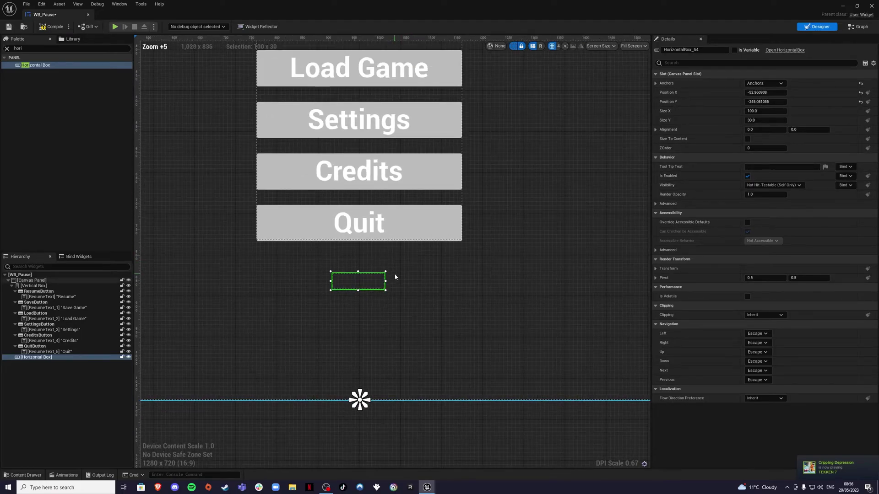
Step: Move the Horizontal Box up towards the Quit button and set its Position Y to -300
{"action": "left_click", "coordinate": [369, 274]}
{"action": "left_click", "coordinate": [363, 281]}
{"action": "left_click_drag", "start_coordinate": [363, 285], "coordinate": [364, 275]}
{"action": "scroll", "coordinate": [361, 282], "scroll_direction": "up", "scroll_amount": 2}
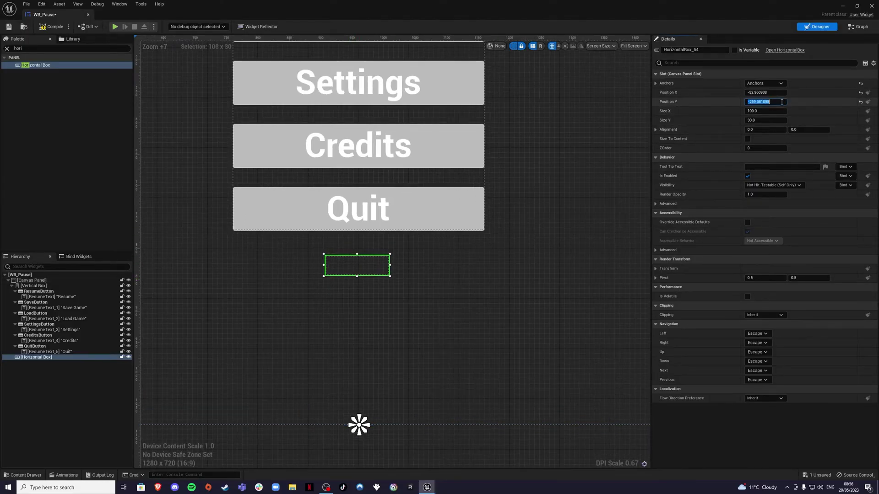
{"action": "left_click", "coordinate": [782, 102]}
{"action": "type", "text": "-300"}
{"action": "key", "text": "Return"}
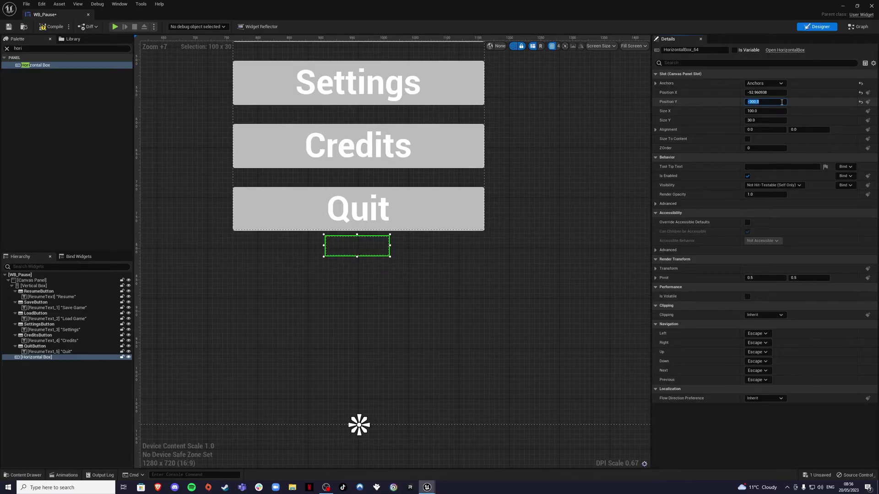
Step: Set the Horizontal Box's Size X to 400 and Size Y to 50
{"action": "left_click", "coordinate": [761, 114]}
{"action": "type", "text": "400"}
{"action": "key", "text": "Return"}
{"action": "left_click", "coordinate": [767, 120]}
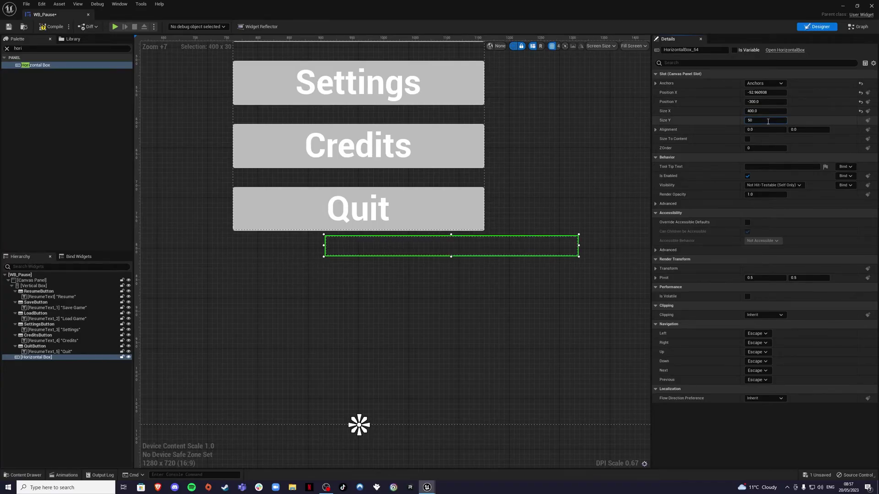
{"action": "key", "text": "Return"}
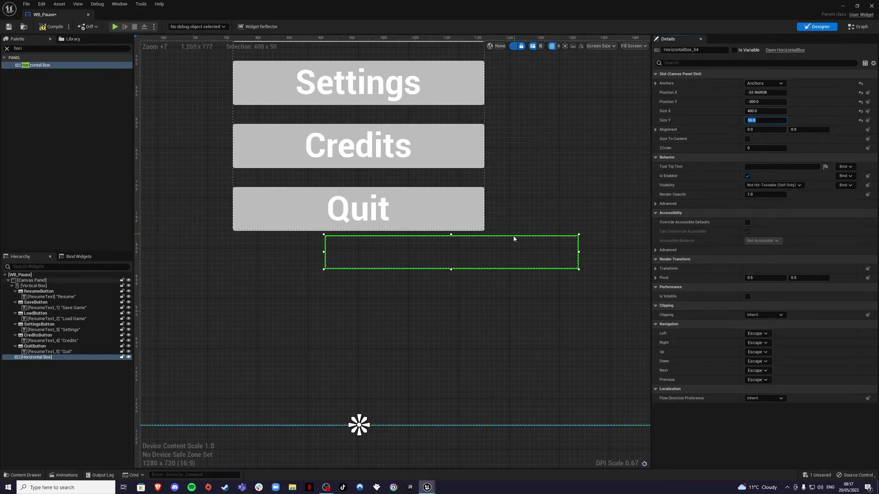
Step: Move the Horizontal Box directly under the Quit button, aligned with its edges, at about X -201, Y -301
{"action": "left_click_drag", "start_coordinate": [467, 249], "coordinate": [422, 247]}
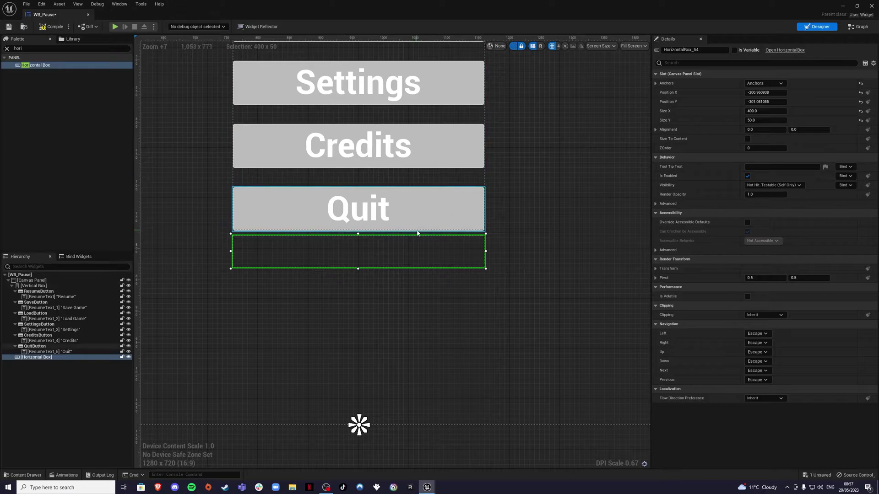
{"action": "scroll", "coordinate": [476, 179], "scroll_direction": "down", "scroll_amount": 3}
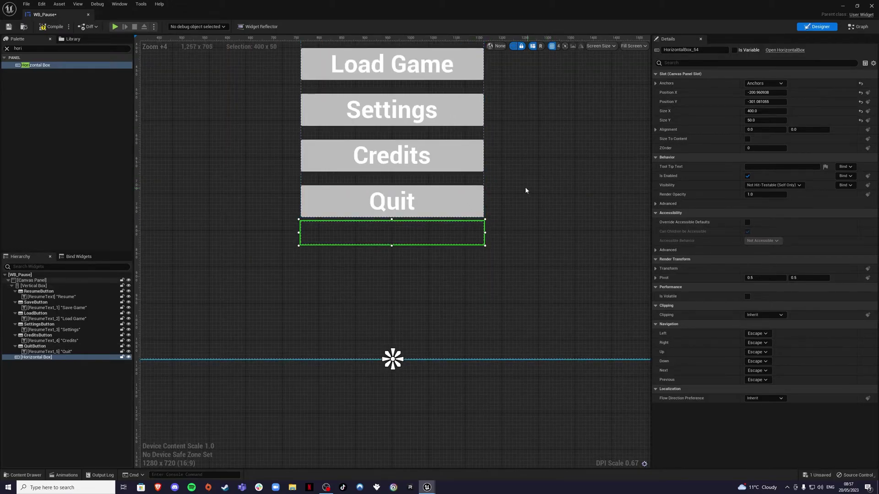
{"action": "scroll", "coordinate": [496, 186], "scroll_direction": "down", "scroll_amount": 1}
{"action": "scroll", "coordinate": [427, 212], "scroll_direction": "up", "scroll_amount": 3}
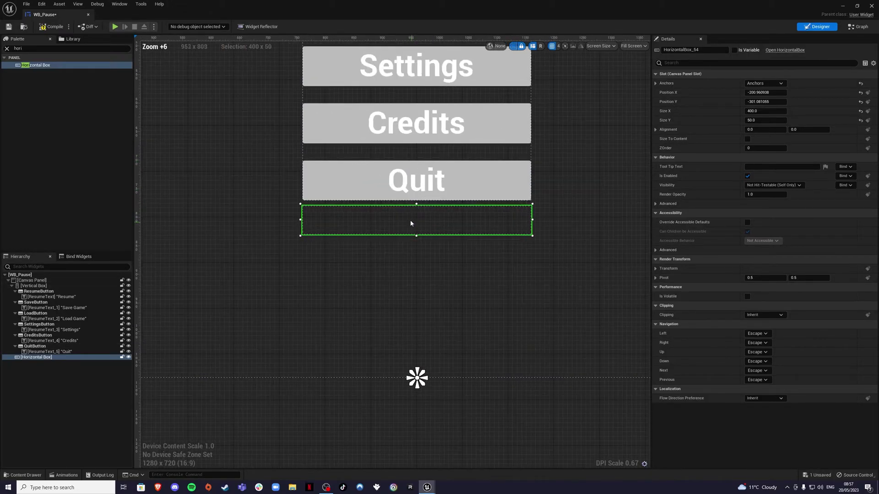
Step: Copy QuitButton with its text and paste it twice into the Horizontal Box
{"action": "left_click", "coordinate": [55, 346]}
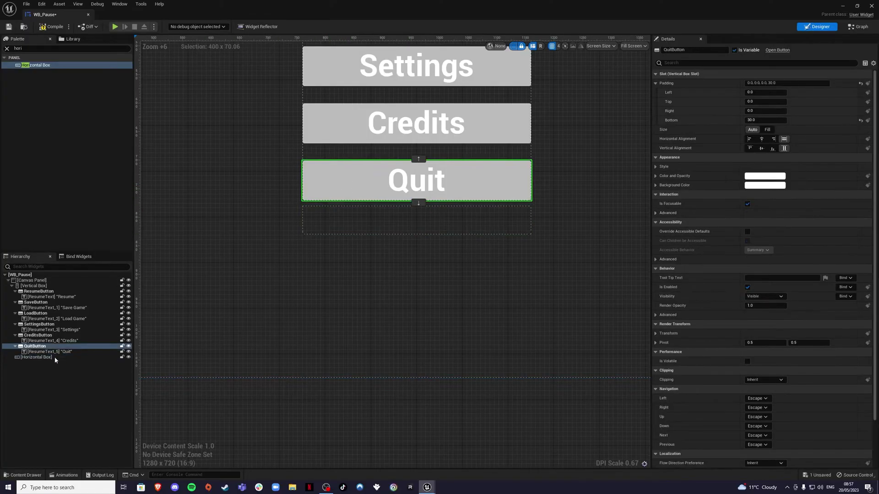
{"action": "left_click", "coordinate": [53, 352], "text": "ctrl"}
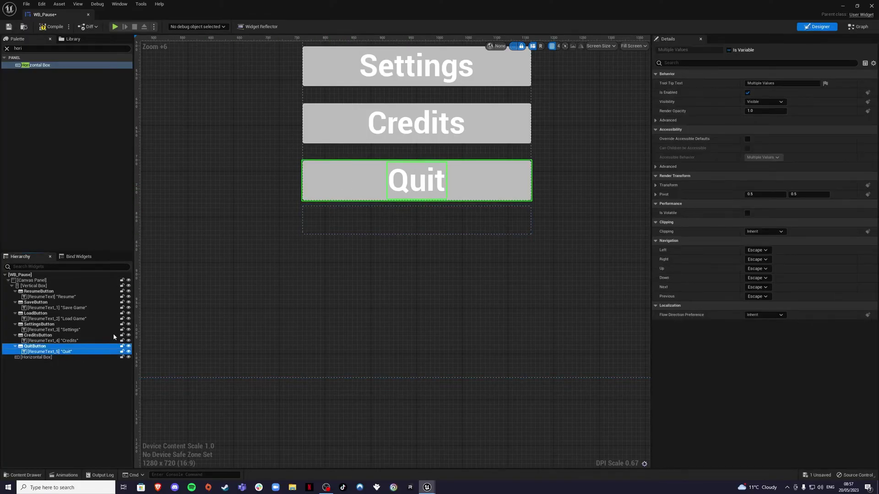
{"action": "left_click", "coordinate": [360, 226]}
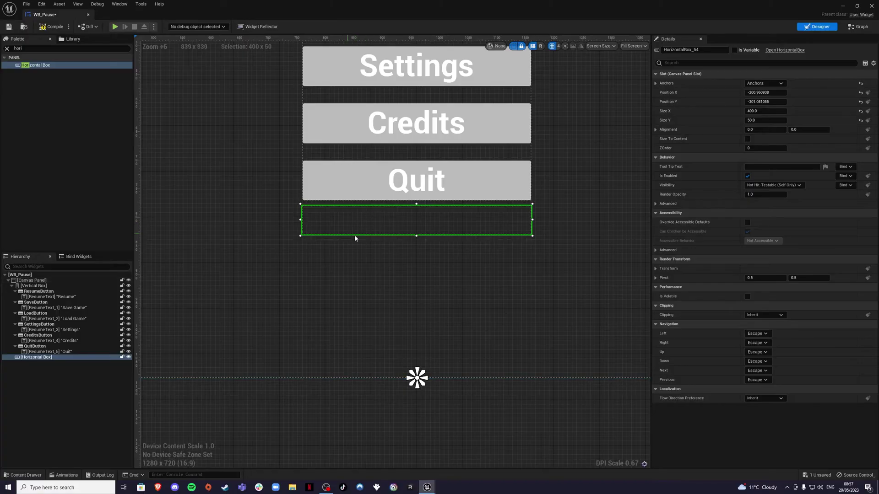
{"action": "key", "text": "ctrl+v"}
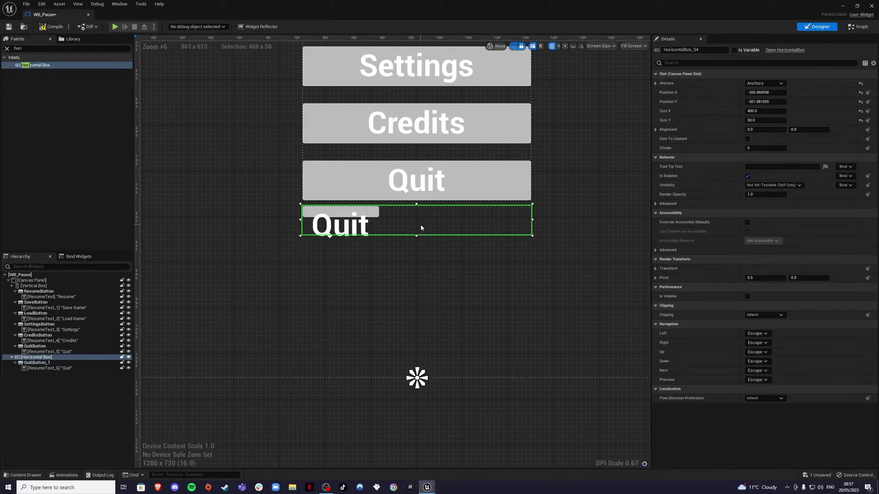
{"action": "key", "text": "ctrl+v"}
{"action": "left_click", "coordinate": [359, 262]}
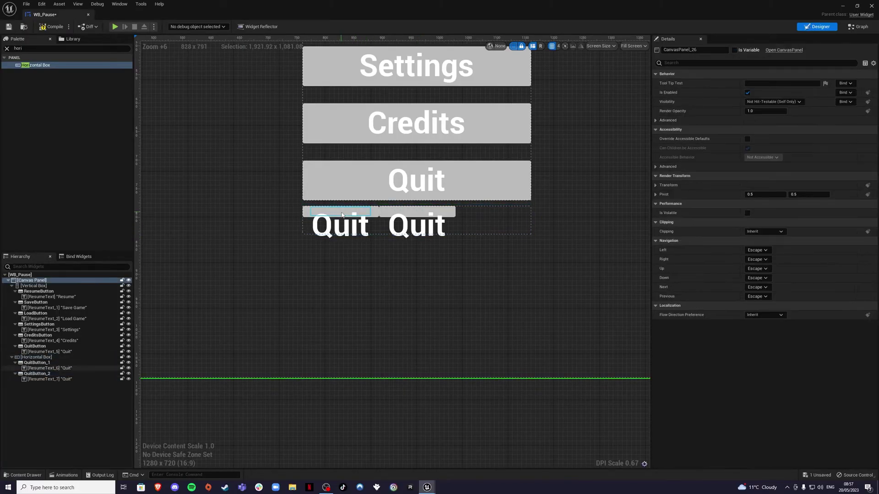
Step: Set the slot size of both copied Quit buttons in the Horizontal Box to Fill
{"action": "left_click", "coordinate": [326, 212]}
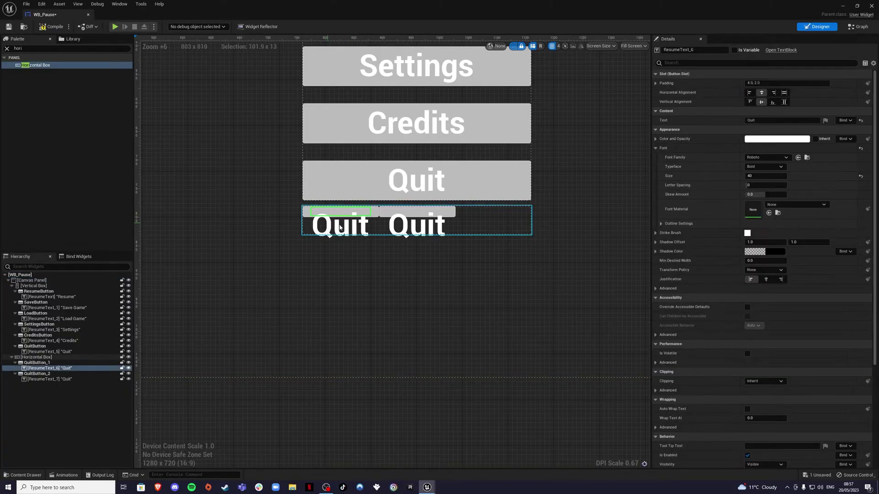
{"action": "left_click", "coordinate": [375, 214]}
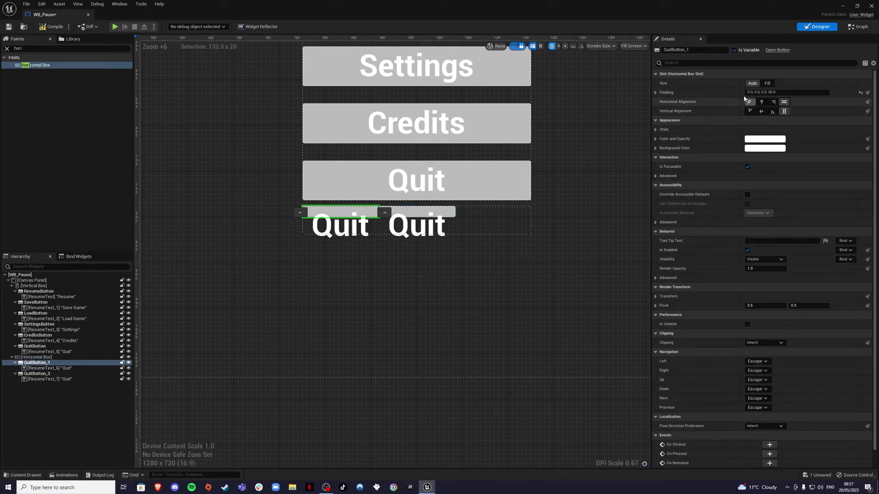
{"action": "left_click", "coordinate": [767, 84]}
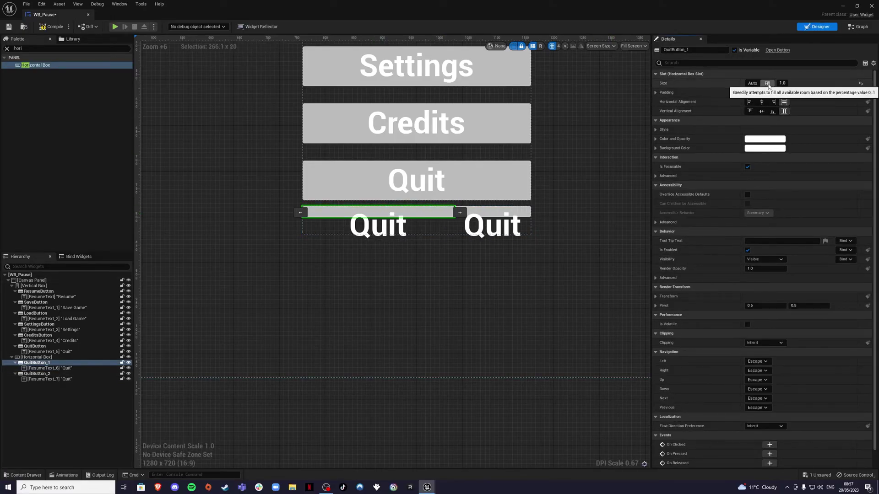
{"action": "left_click", "coordinate": [525, 216]}
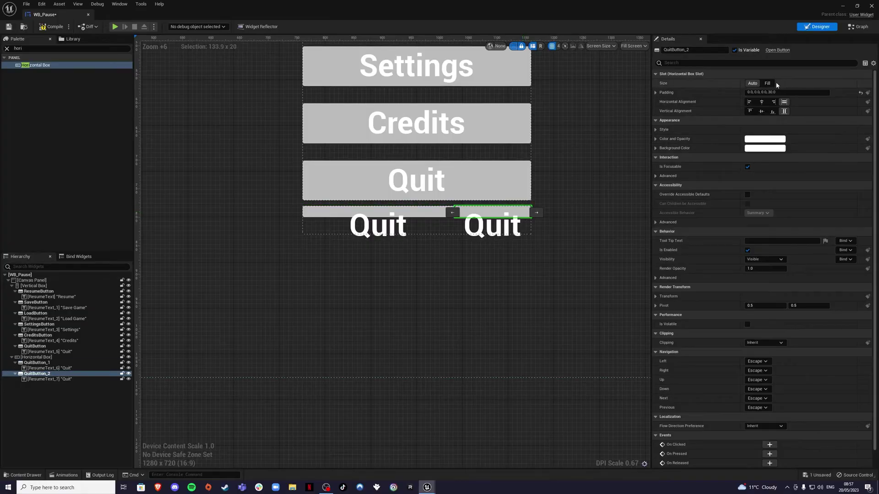
{"action": "left_click", "coordinate": [767, 83]}
{"action": "left_click", "coordinate": [385, 214]}
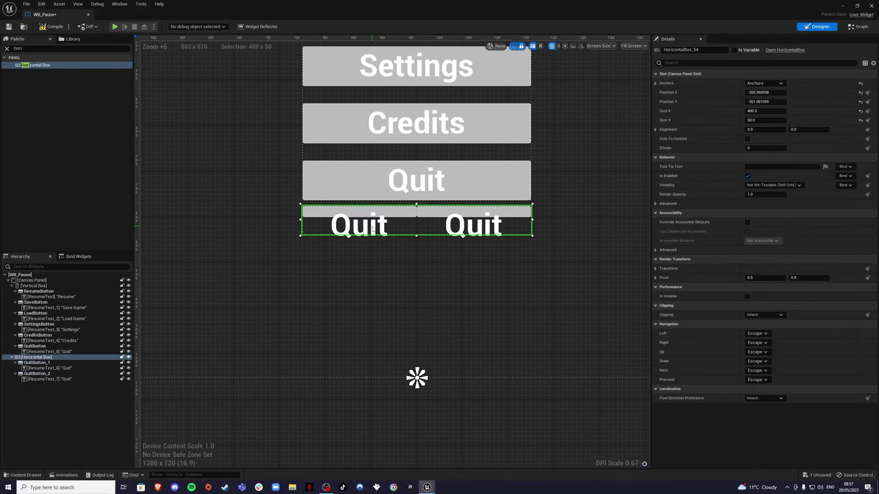
Step: Set the font size of both Quit texts inside the Horizontal Box to 24
{"action": "left_click", "coordinate": [46, 369]}
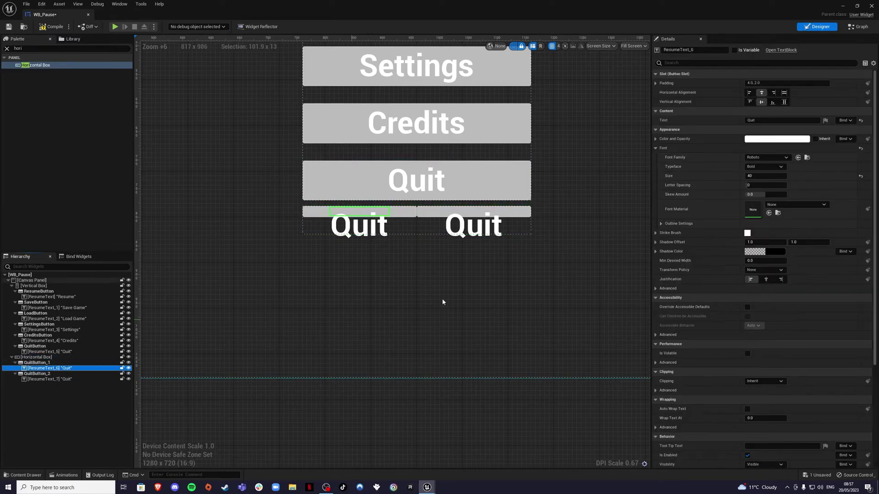
{"action": "left_click", "coordinate": [767, 175]}
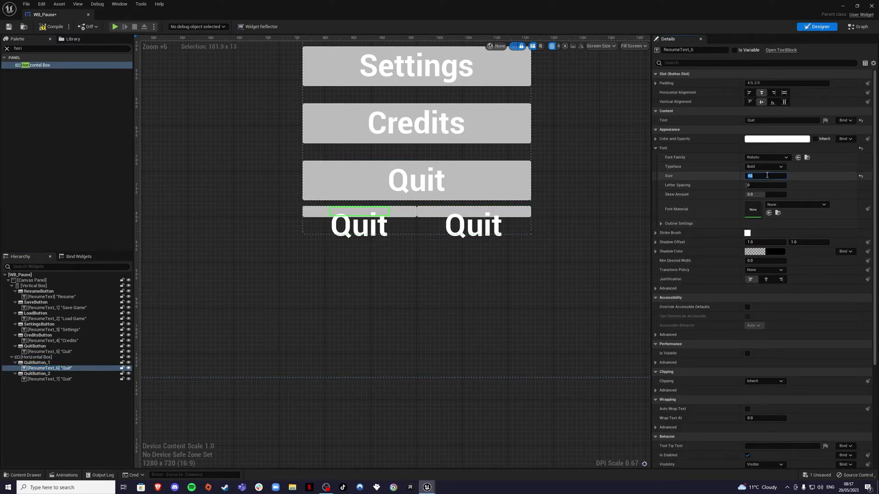
{"action": "key", "text": "Return"}
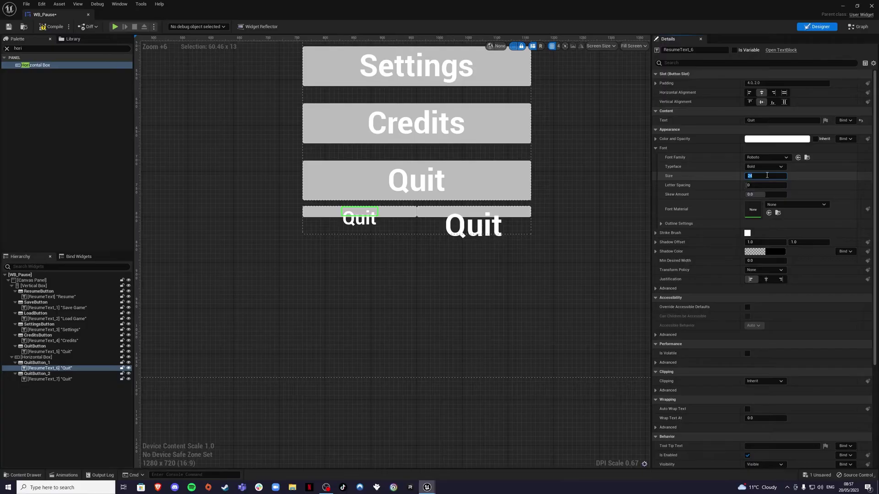
{"action": "left_click", "coordinate": [54, 374]}
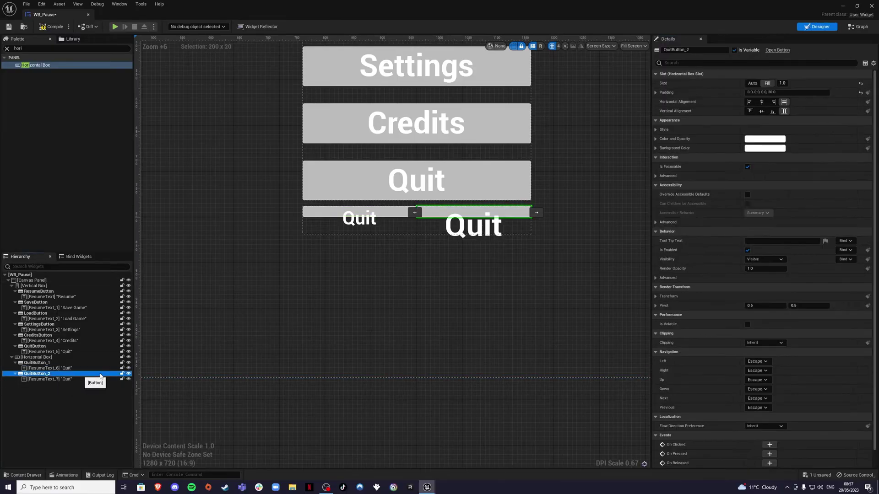
{"action": "left_click", "coordinate": [51, 379]}
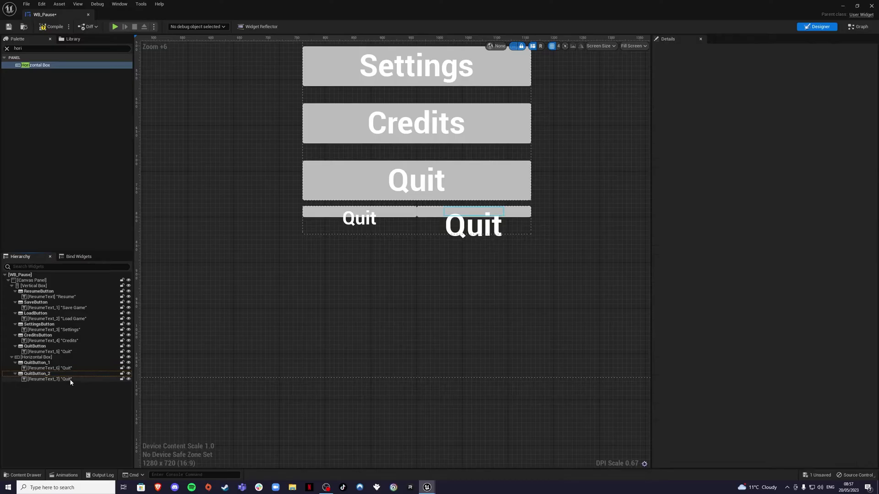
{"action": "left_click", "coordinate": [762, 177]}
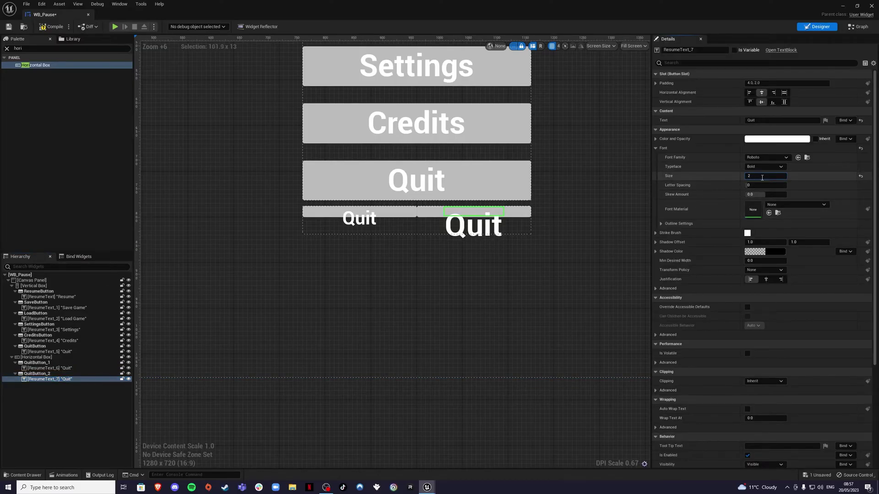
{"action": "type", "text": "24"}
{"action": "key", "text": "Return"}
{"action": "left_click", "coordinate": [609, 227]}
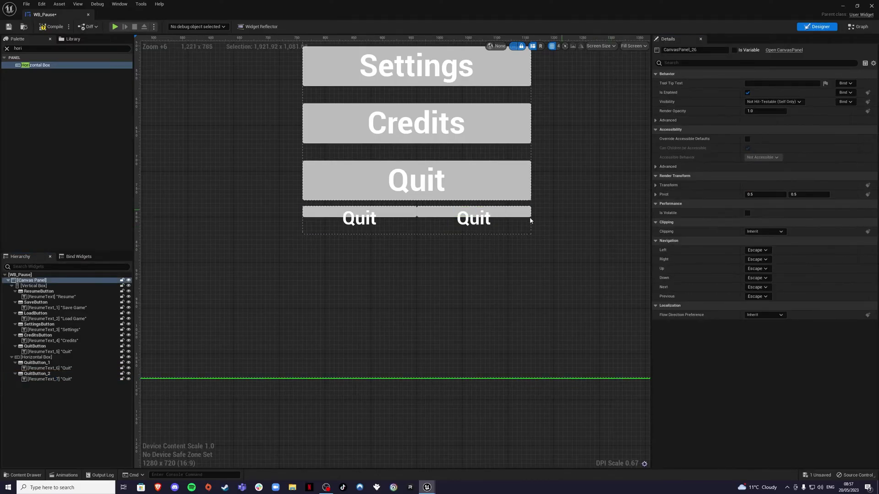
Step: Reset the bottom padding of both buttons in the Horizontal Box to its default of 0
{"action": "left_click", "coordinate": [402, 216]}
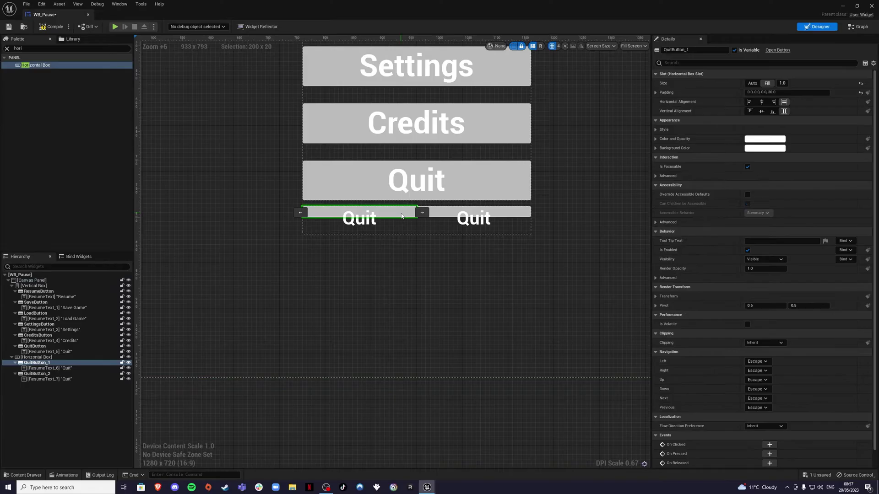
{"action": "left_click", "coordinate": [656, 93]}
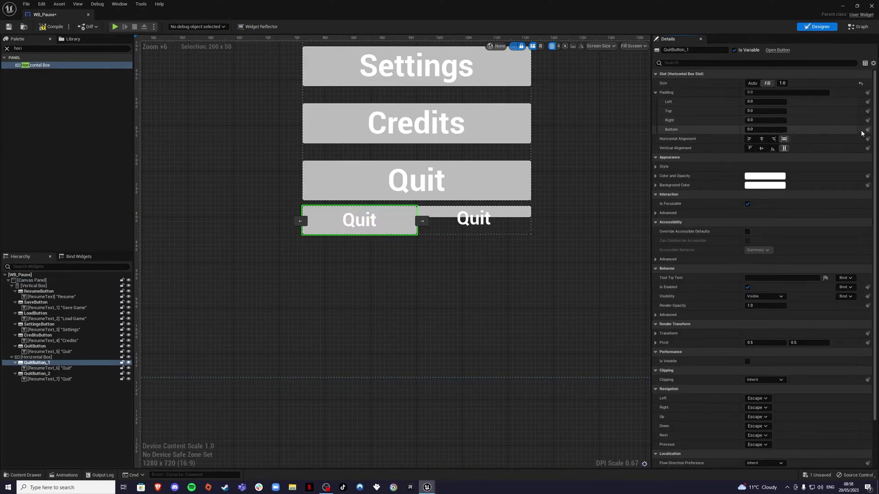
{"action": "left_click", "coordinate": [474, 218]}
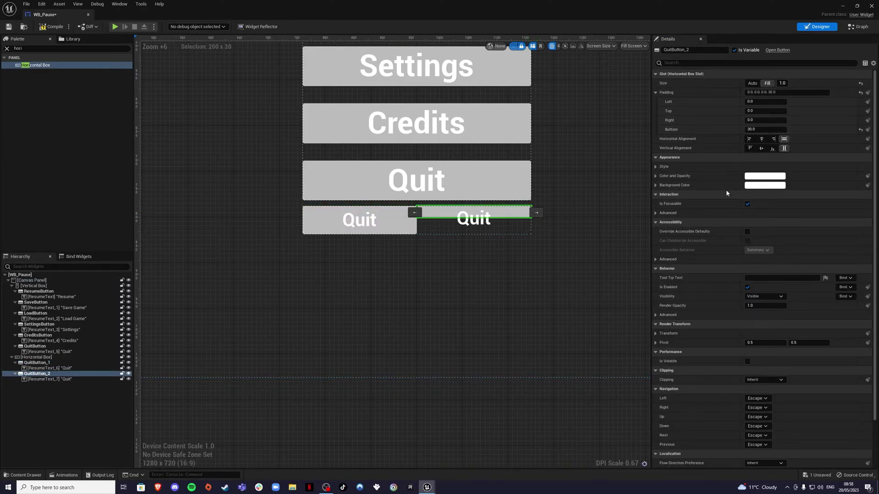
{"action": "left_click", "coordinate": [860, 132]}
Step: Set the right padding of QuitButton_1 to 10 to leave a gap between the two small buttons
{"action": "left_click", "coordinate": [413, 207]}
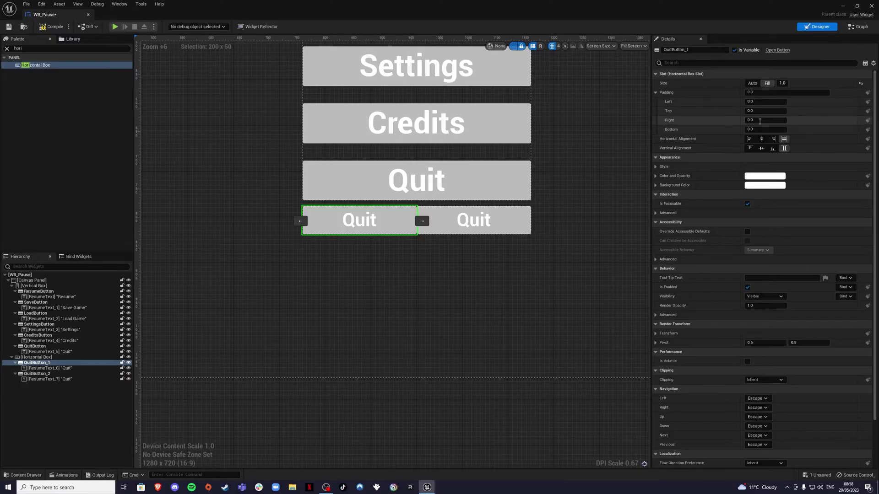
{"action": "type", "text": "10"}
{"action": "key", "text": "Return"}
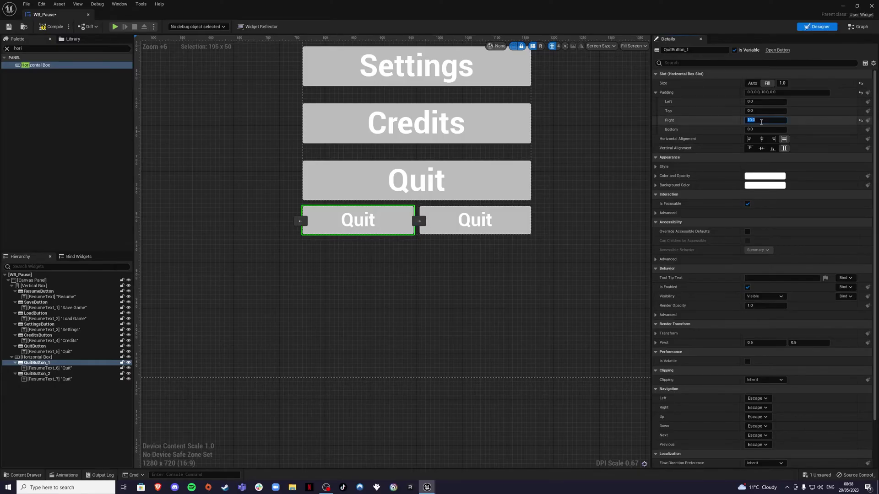
{"action": "left_click", "coordinate": [445, 276]}
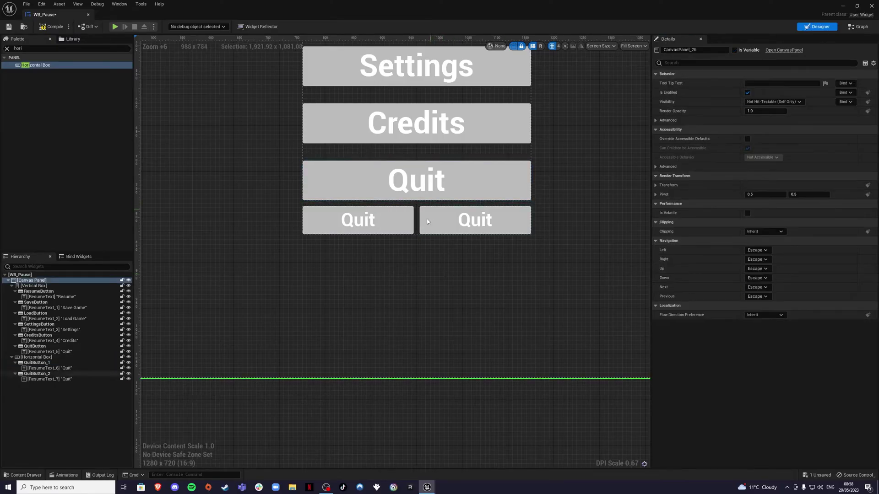
{"action": "left_click", "coordinate": [403, 225]}
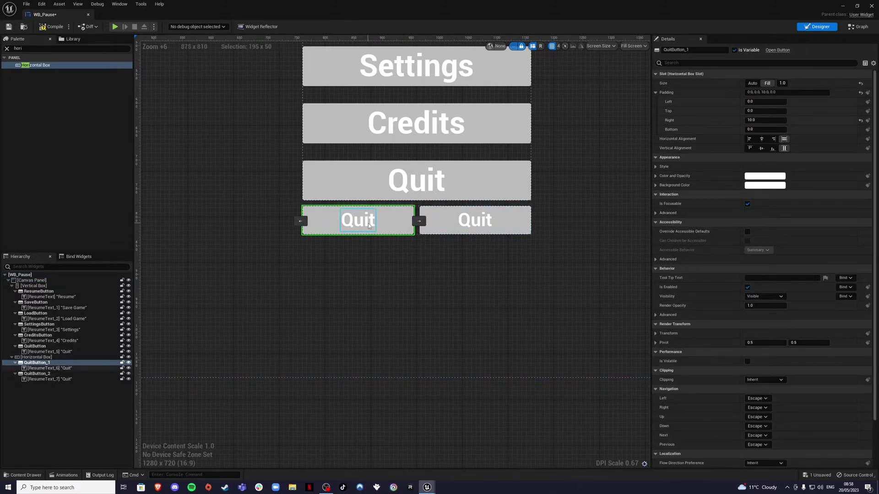
{"action": "left_click", "coordinate": [752, 83]}
{"action": "left_click", "coordinate": [767, 83]}
Step: Change the text of QuitButton_1 to "Main Menu" and the text of QuitButton_2 to "Desktop"
{"action": "left_click", "coordinate": [50, 368]}
{"action": "left_click", "coordinate": [751, 120]}
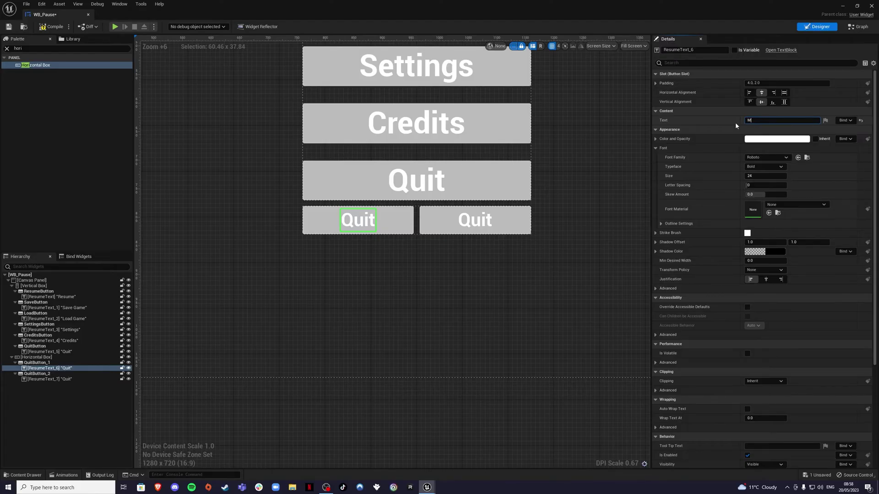
{"action": "type", "text": "Main Menu"}
{"action": "left_click", "coordinate": [49, 379]}
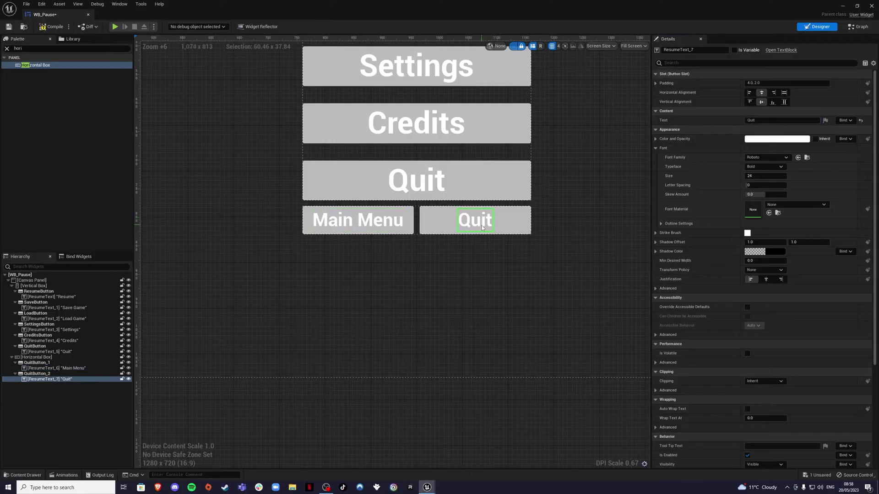
{"action": "left_click", "coordinate": [759, 121]}
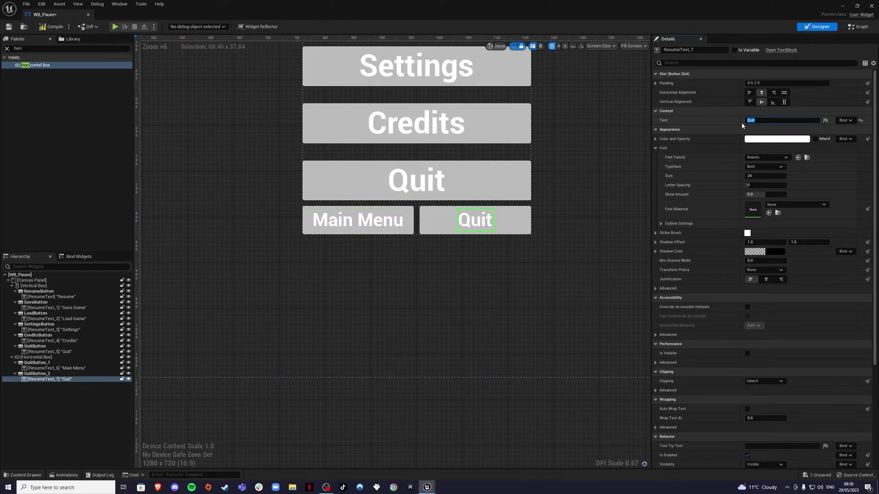
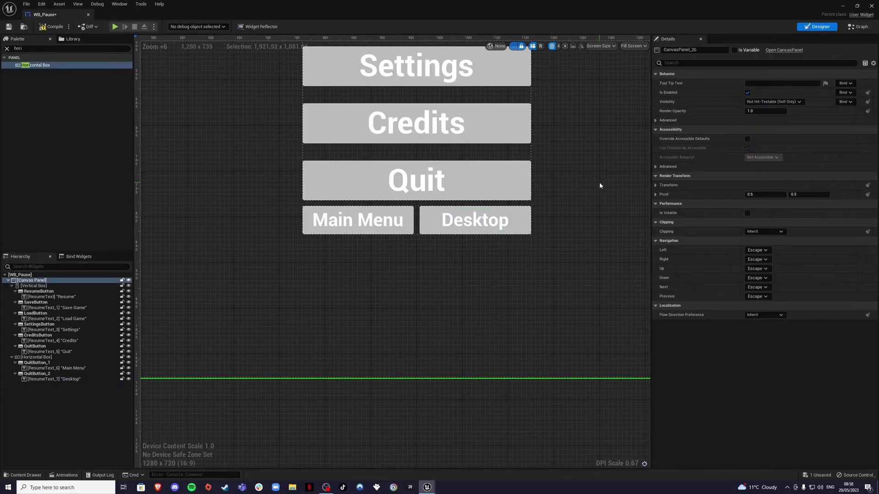
Step: Set the visibility of the Horizontal Box holding the Main Menu and Desktop buttons to Hidden
{"action": "scroll", "coordinate": [599, 156], "scroll_direction": "down", "scroll_amount": 1}
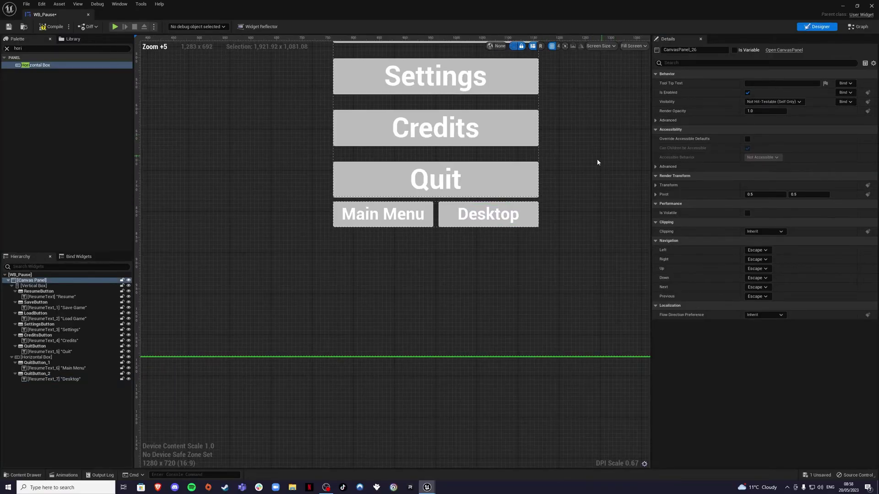
{"action": "left_click", "coordinate": [435, 219]}
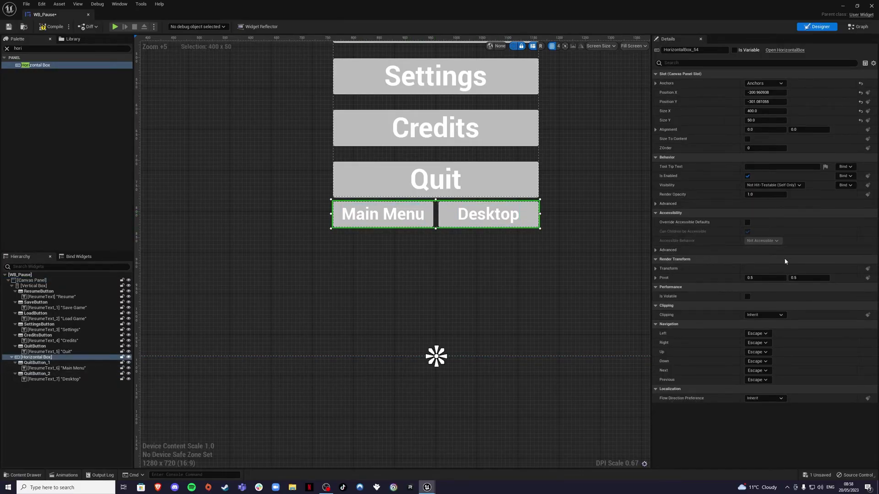
{"action": "left_click", "coordinate": [771, 185]}
{"action": "left_click", "coordinate": [769, 207]}
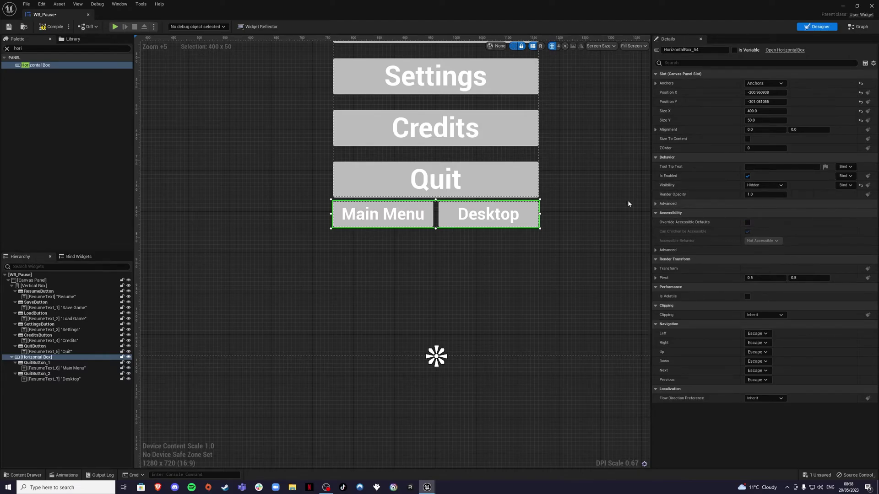
{"action": "left_click", "coordinate": [593, 188]}
Step: Compile and save the WB_Pause widget
{"action": "scroll", "coordinate": [594, 175], "scroll_direction": "down", "scroll_amount": 3}
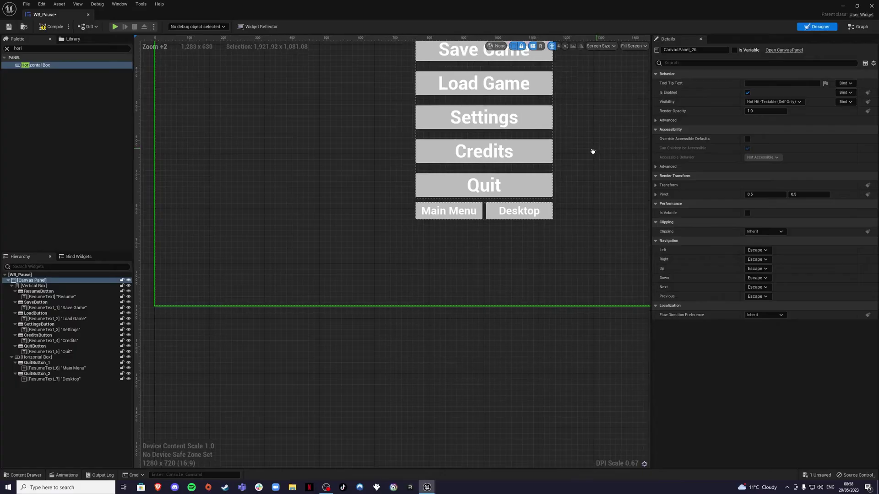
{"action": "right_click_drag", "start_coordinate": [593, 149], "coordinate": [497, 220]}
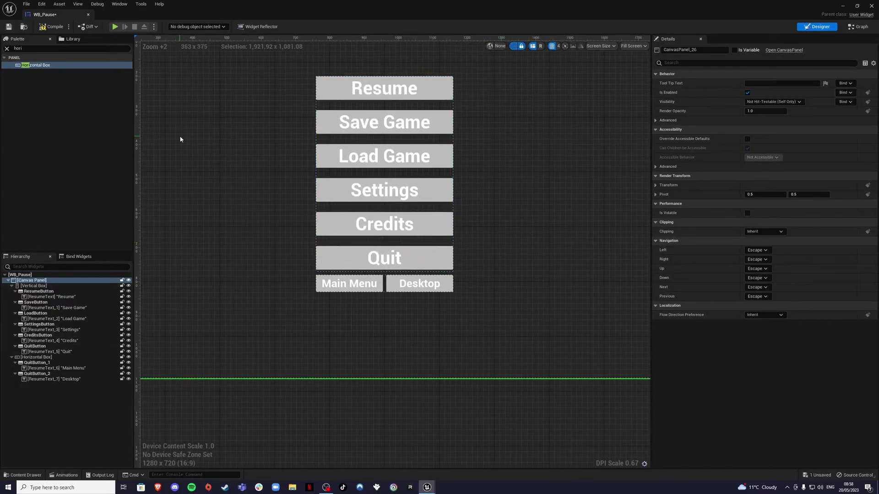
{"action": "left_click", "coordinate": [43, 27]}
{"action": "left_click", "coordinate": [8, 26]}
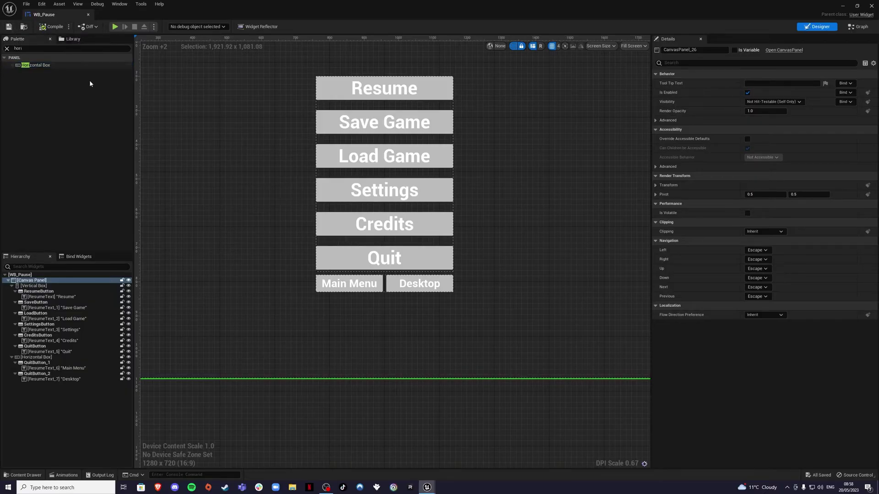
Step: Expose the Horizontal Box as a variable and save the widget
{"action": "left_click", "coordinate": [385, 286]}
{"action": "left_click", "coordinate": [734, 50]}
{"action": "left_click", "coordinate": [546, 254]}
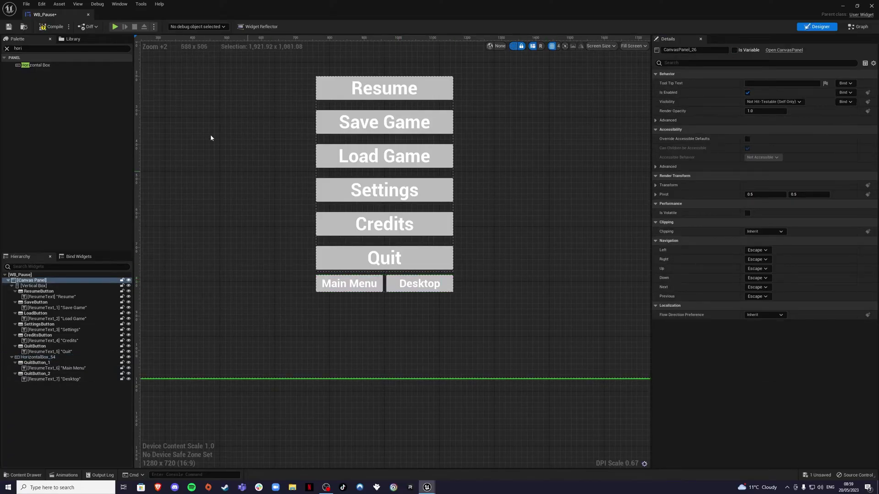
{"action": "left_click", "coordinate": [8, 27]}
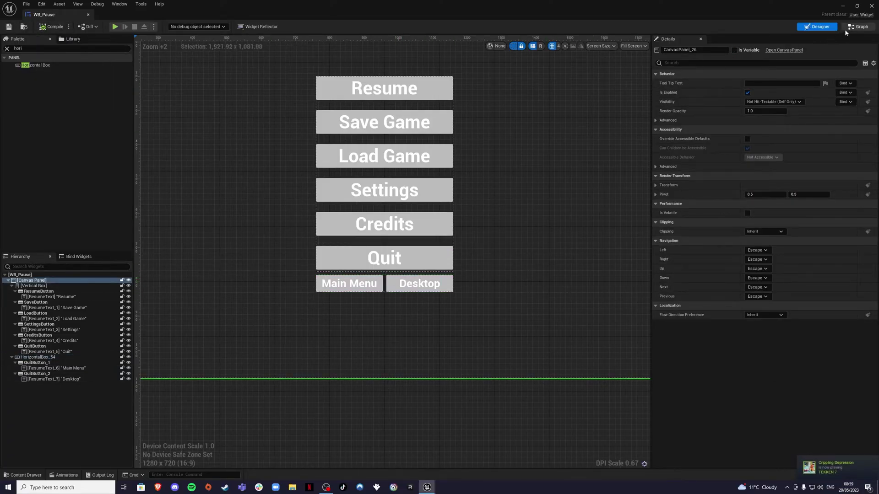
Step: Delete all the default nodes from the widget's Event Graph
{"action": "left_click", "coordinate": [859, 26]}
{"action": "left_click_drag", "start_coordinate": [530, 379], "coordinate": [272, 124]}
{"action": "key", "text": "Delete"}
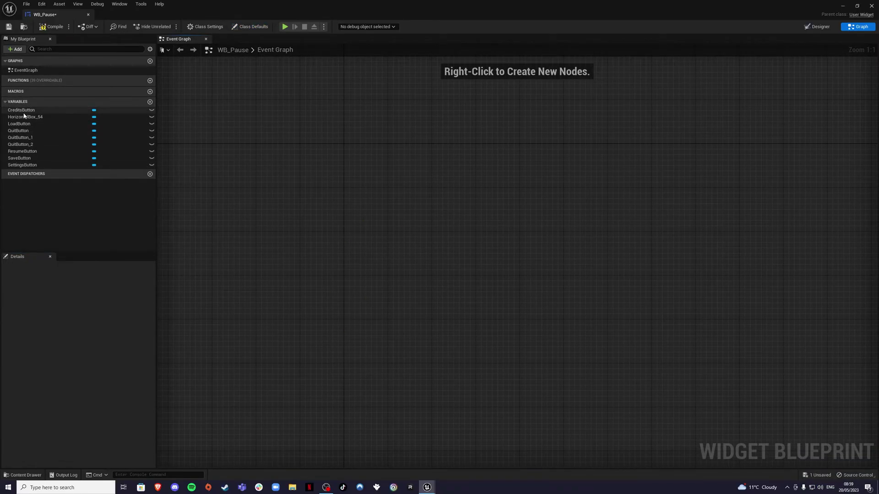
Step: Add On Clicked events for ResumeButton and QuitButton to the Event Graph
{"action": "left_click", "coordinate": [21, 151]}
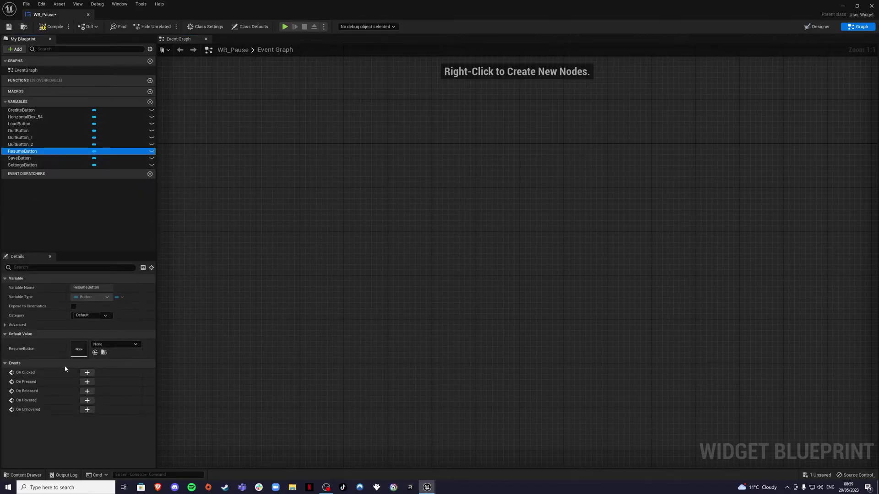
{"action": "left_click", "coordinate": [87, 372]}
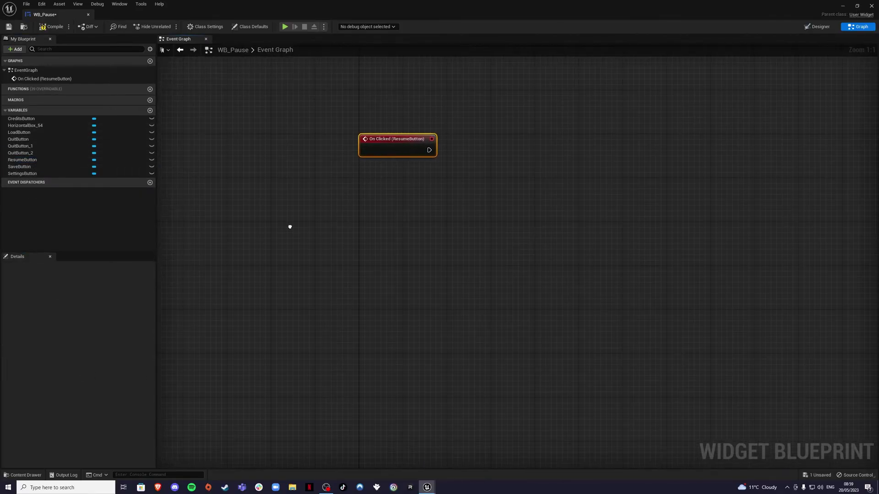
{"action": "left_click", "coordinate": [32, 139]}
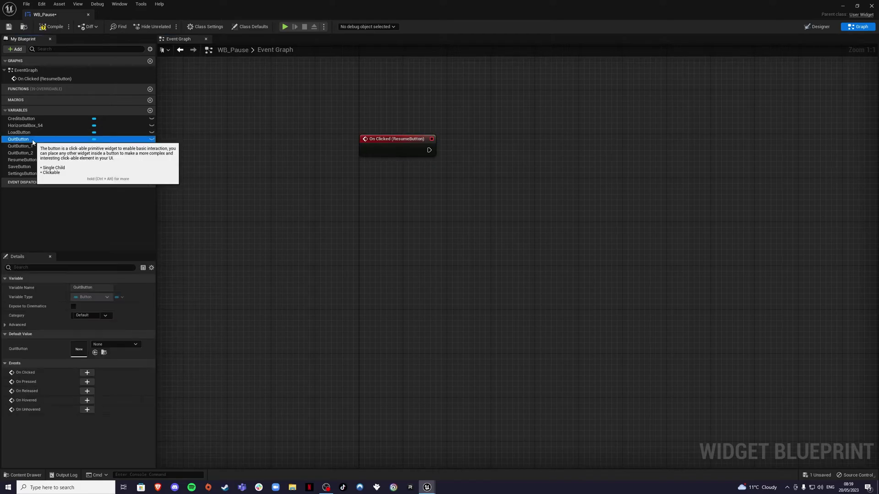
{"action": "left_click", "coordinate": [817, 26]}
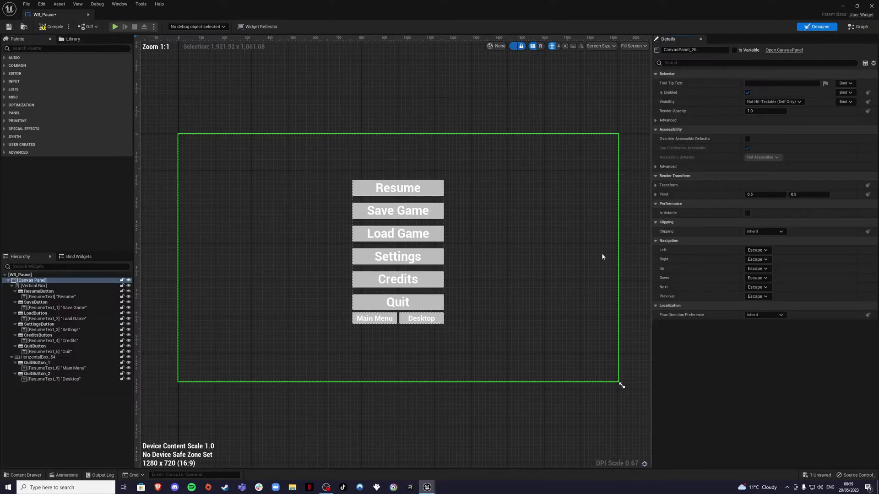
{"action": "left_click", "coordinate": [419, 306]}
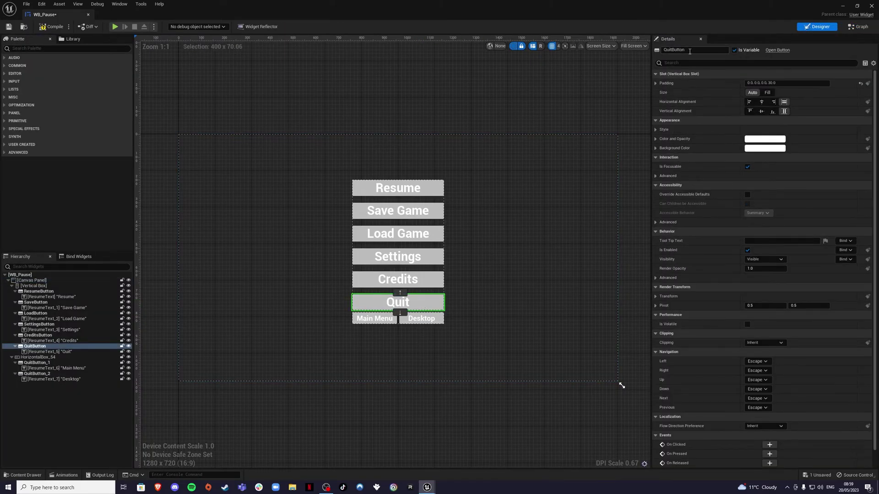
{"action": "left_click", "coordinate": [857, 27]}
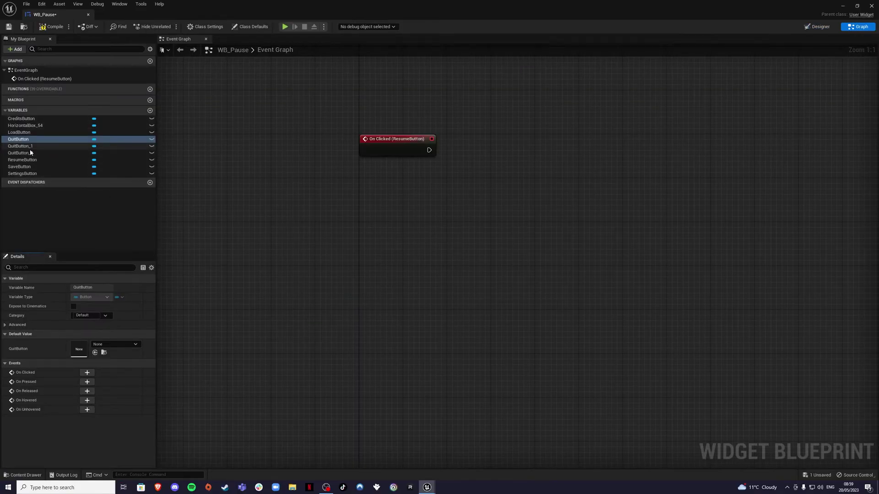
{"action": "left_click", "coordinate": [87, 373]}
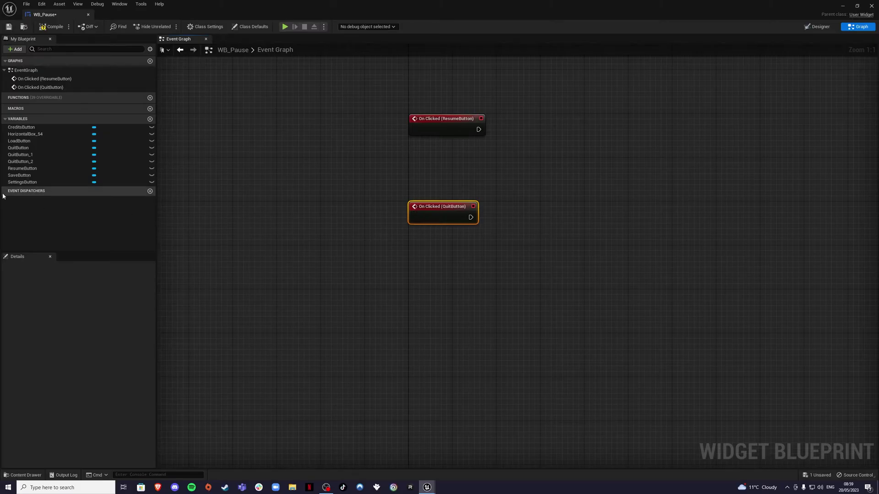
Step: Add a getter for the HorizontalBox_54 variable to the Event Graph below the QuitButton click event
{"action": "left_click", "coordinate": [25, 134]}
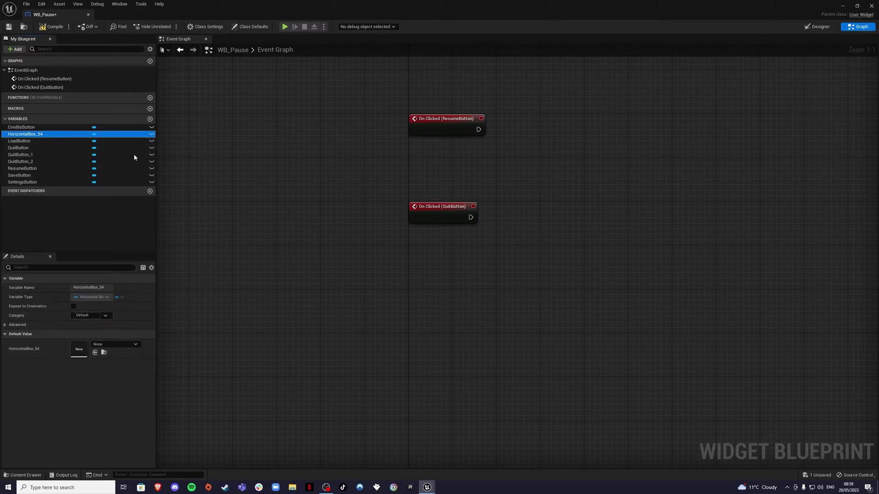
{"action": "left_click_drag", "start_coordinate": [64, 135], "coordinate": [434, 320], "text": "ctrl"}
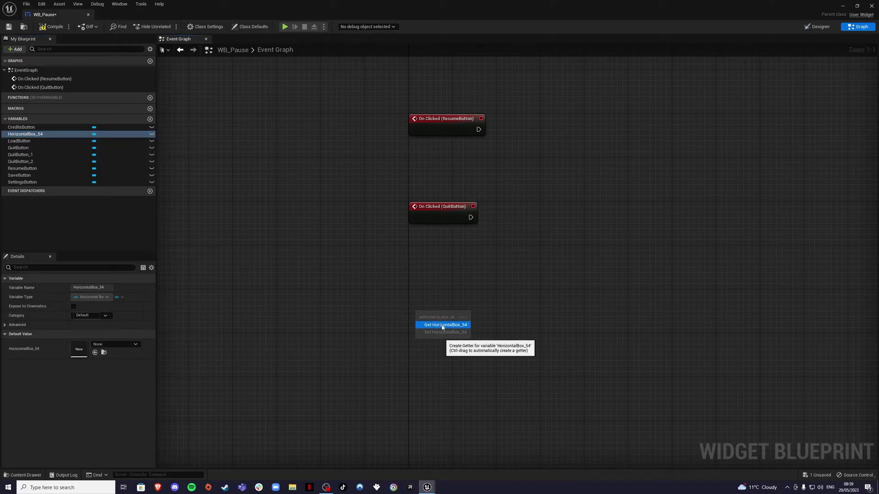
{"action": "left_click", "coordinate": [433, 318]}
{"action": "right_click_drag", "start_coordinate": [432, 293], "coordinate": [396, 257]}
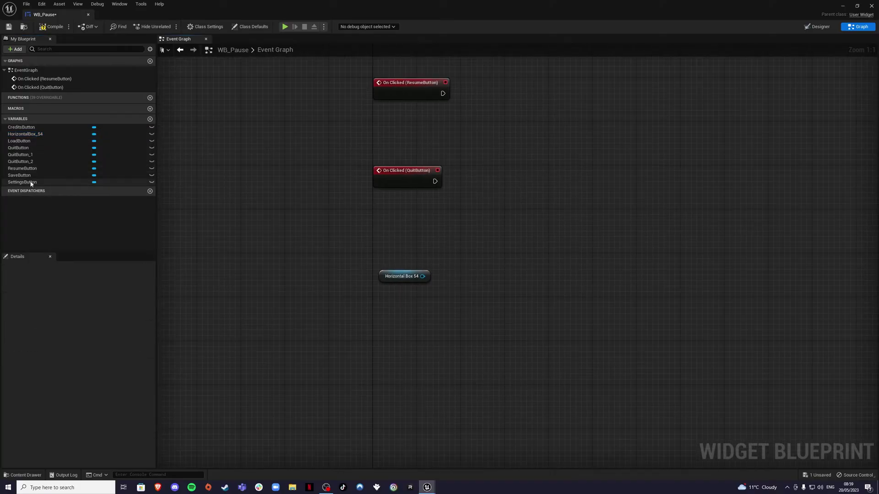
Step: Rename the Main Menu button MainMenuButton and the Desktop button DesktopButton in the designer, compile and save the widget
{"action": "left_click", "coordinate": [815, 27]}
{"action": "scroll", "coordinate": [394, 322], "scroll_direction": "up", "scroll_amount": 4}
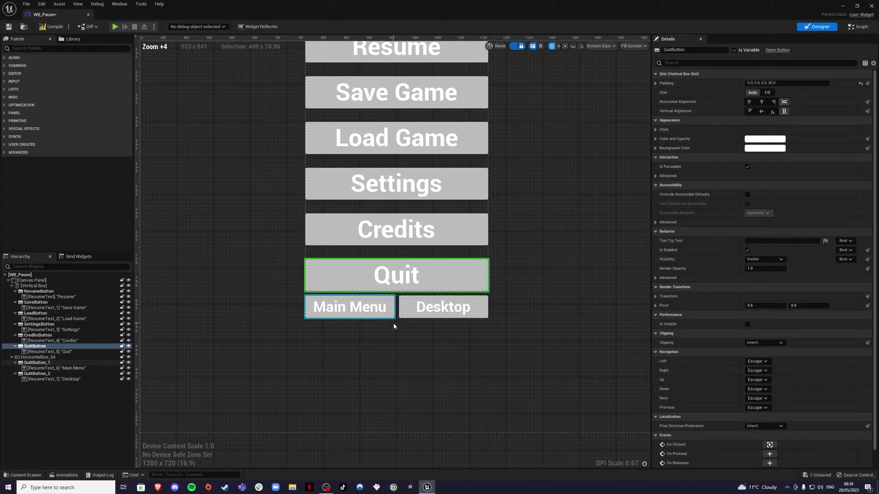
{"action": "left_click", "coordinate": [393, 316]}
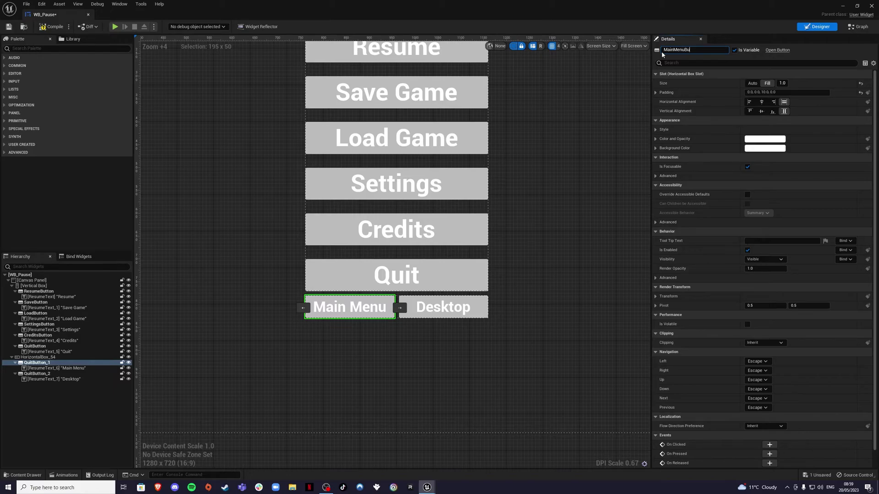
{"action": "left_click", "coordinate": [443, 307]}
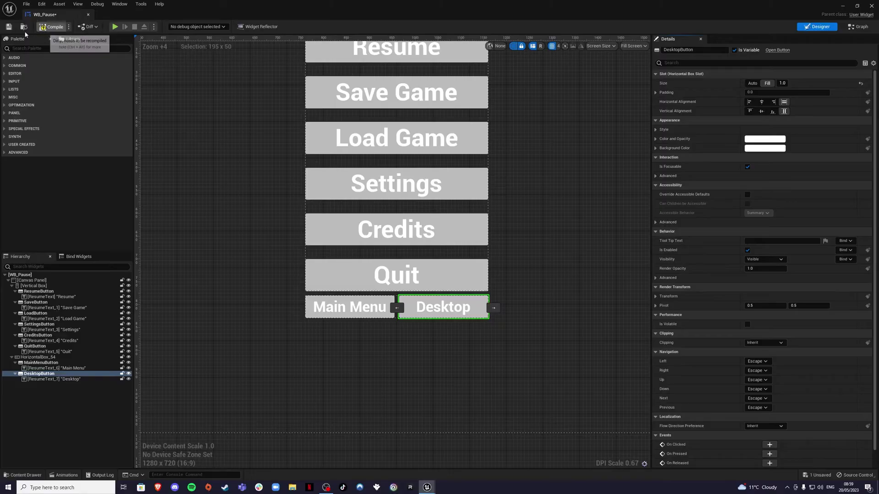
{"action": "left_click", "coordinate": [9, 29]}
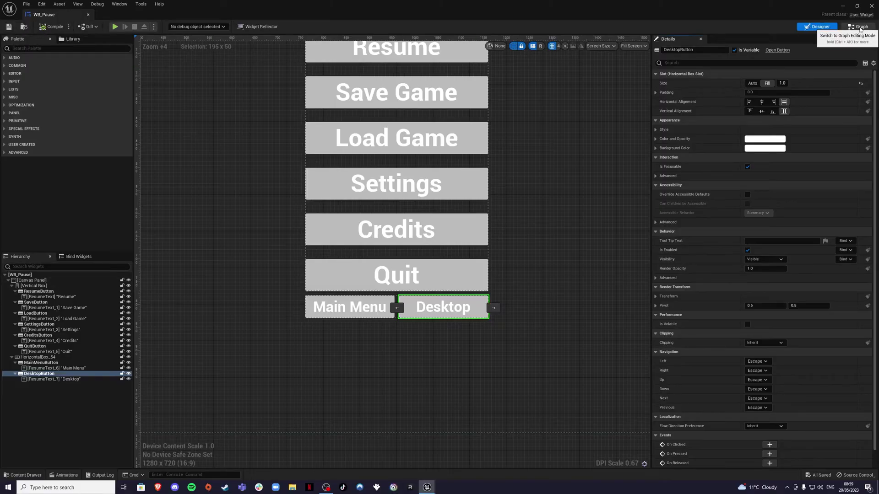
Step: Add On Clicked events for MainMenuButton and DesktopButton to the Event Graph
{"action": "left_click", "coordinate": [858, 26]}
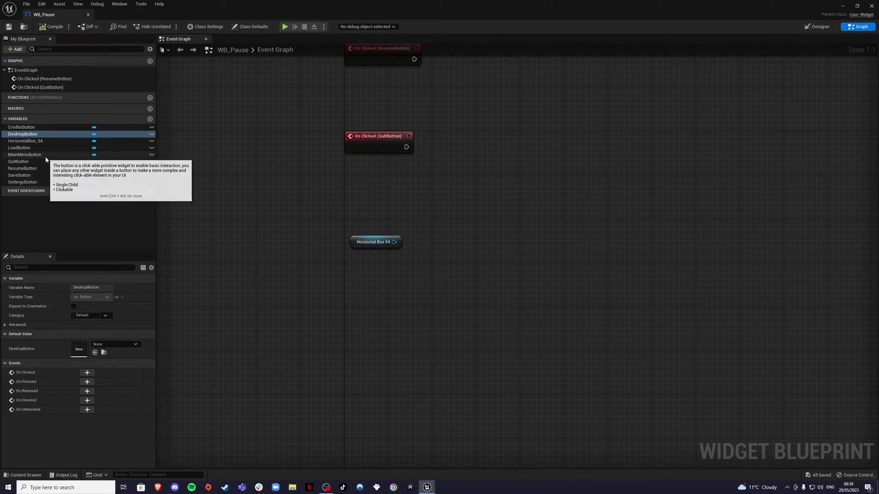
{"action": "left_click", "coordinate": [28, 154]}
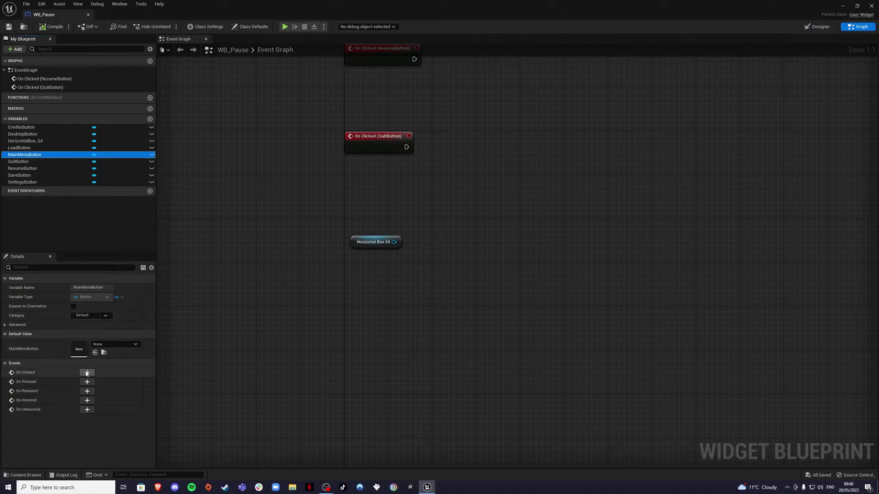
{"action": "left_click", "coordinate": [87, 373]}
{"action": "left_click", "coordinate": [23, 142]}
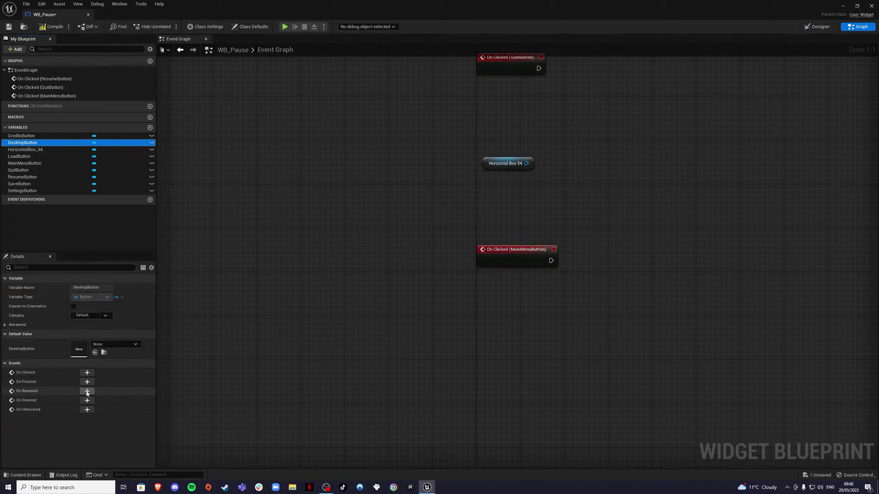
{"action": "left_click", "coordinate": [87, 373]}
{"action": "left_click_drag", "start_coordinate": [337, 196], "coordinate": [453, 366]}
Step: Add a Remove from Parent node to the ResumeButton click event and line it up with the event
{"action": "right_click_drag", "start_coordinate": [463, 302], "coordinate": [372, 262]}
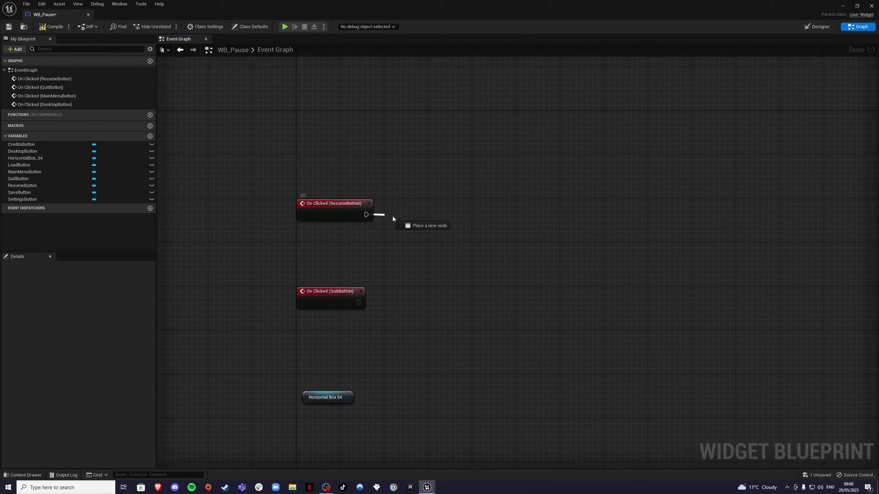
{"action": "left_click_drag", "start_coordinate": [388, 215], "coordinate": [396, 218]}
{"action": "type", "text": "remove from"}
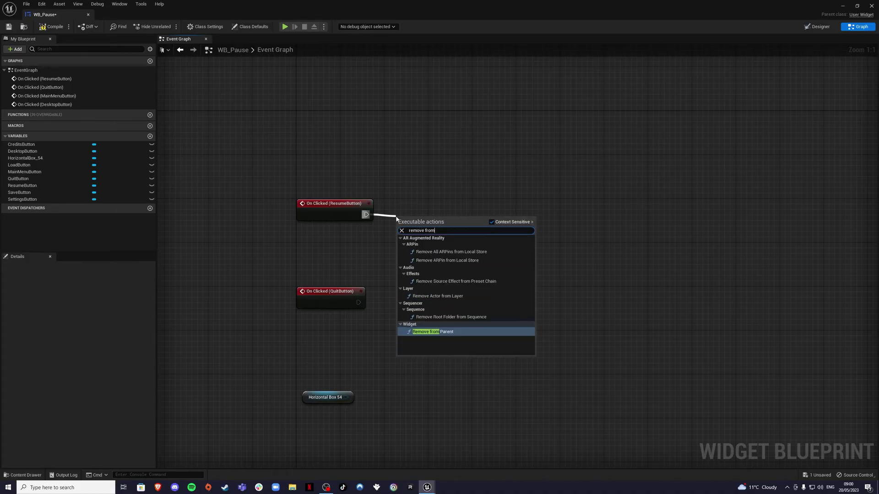
{"action": "left_click", "coordinate": [433, 331]}
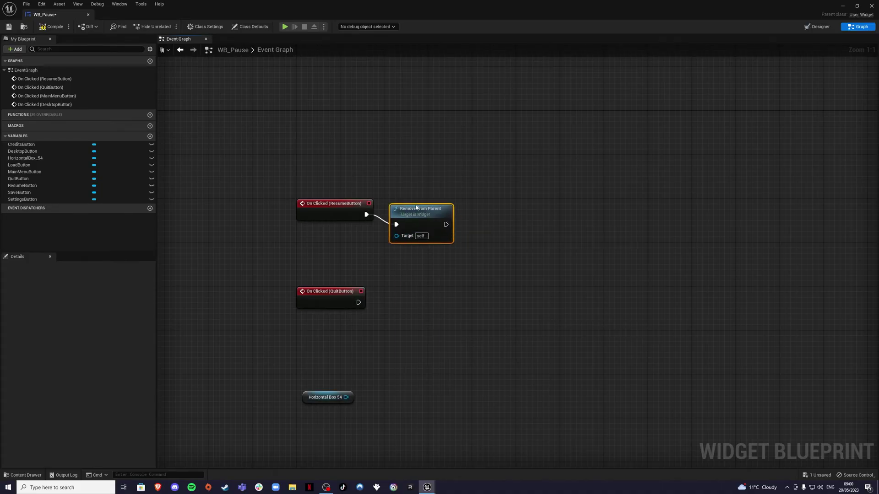
Step: Add a Set Game Paused node after Remove from Parent, leaving Paused unchecked
{"action": "right_click_drag", "start_coordinate": [458, 240], "coordinate": [347, 255]}
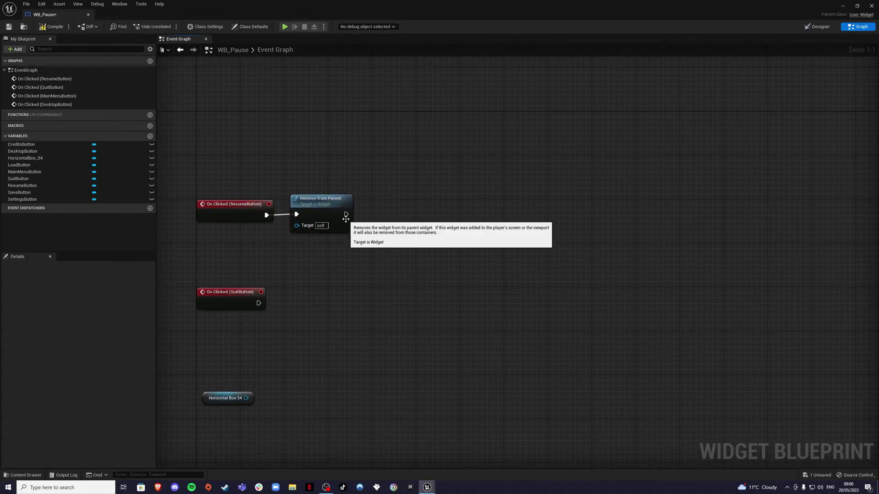
{"action": "left_click_drag", "start_coordinate": [355, 216], "coordinate": [378, 214]}
{"action": "type", "text": "set game"}
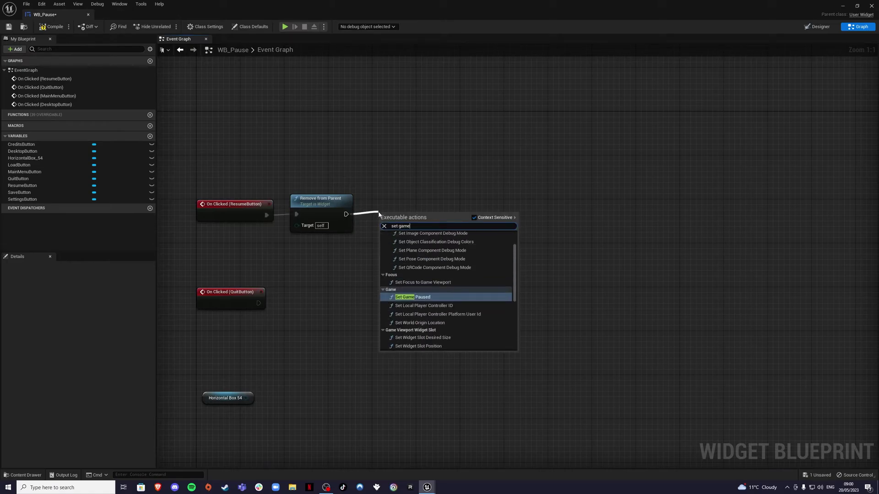
{"action": "left_click", "coordinate": [409, 297]}
{"action": "left_click_drag", "start_coordinate": [410, 205], "coordinate": [404, 209]}
{"action": "left_click", "coordinate": [435, 254]}
Step: Add a Get Player Controller node and use it for a Set Show Mouse Cursor node, unchecked, after Set Game Paused
{"action": "right_click_drag", "start_coordinate": [434, 254], "coordinate": [389, 242]}
{"action": "right_click", "coordinate": [401, 265]}
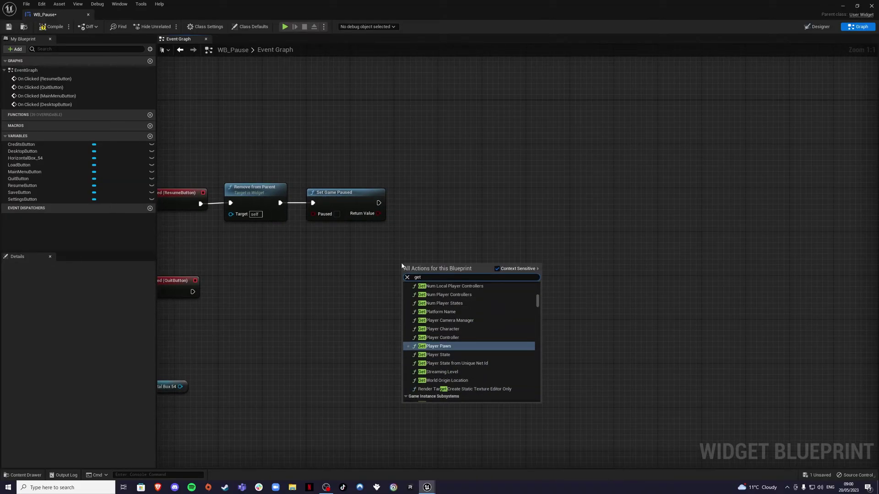
{"action": "type", "text": "get player"}
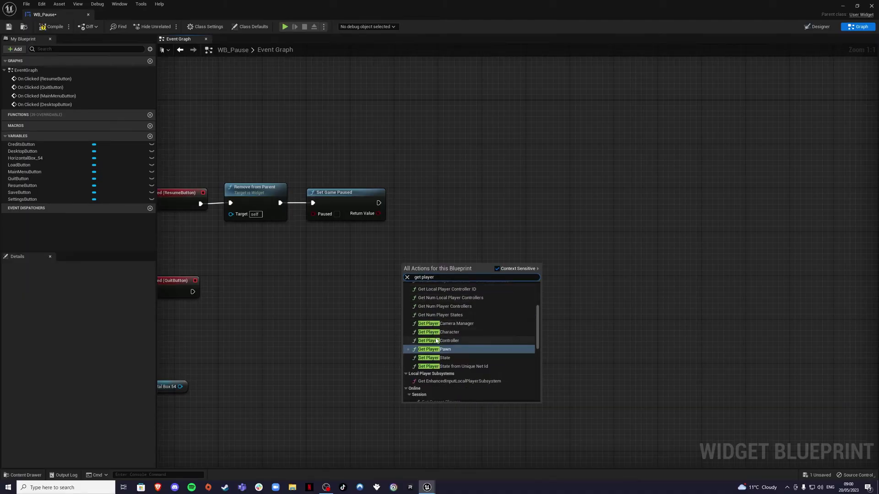
{"action": "left_click", "coordinate": [439, 340]}
{"action": "left_click_drag", "start_coordinate": [481, 276], "coordinate": [414, 248]}
{"action": "type", "text": "set show"}
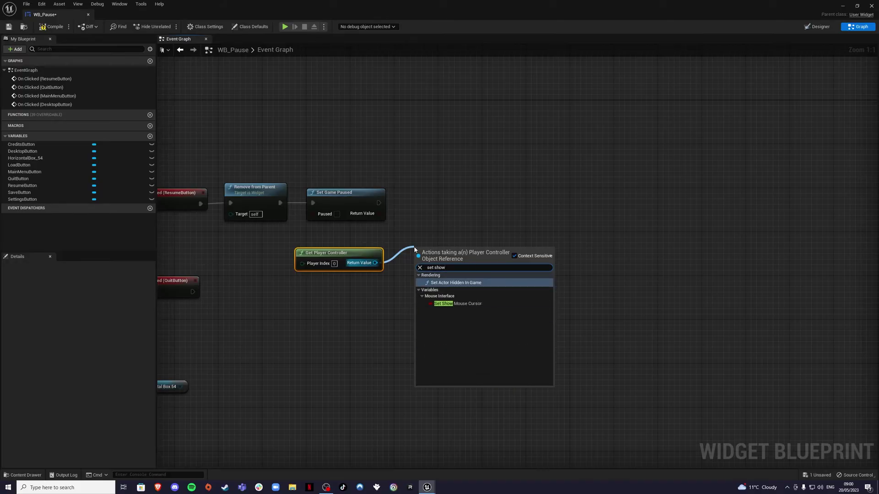
{"action": "left_click", "coordinate": [453, 304]}
Step: Add a Set Input Mode Game Only node from the player controller, run it after Set Show Mouse Cursor and align the nodes
{"action": "left_click_drag", "start_coordinate": [418, 253], "coordinate": [431, 268]}
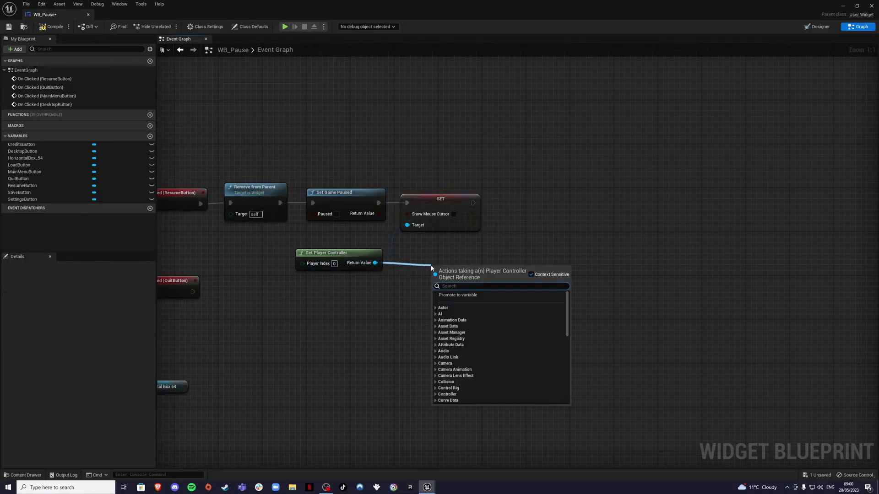
{"action": "type", "text": "set input"}
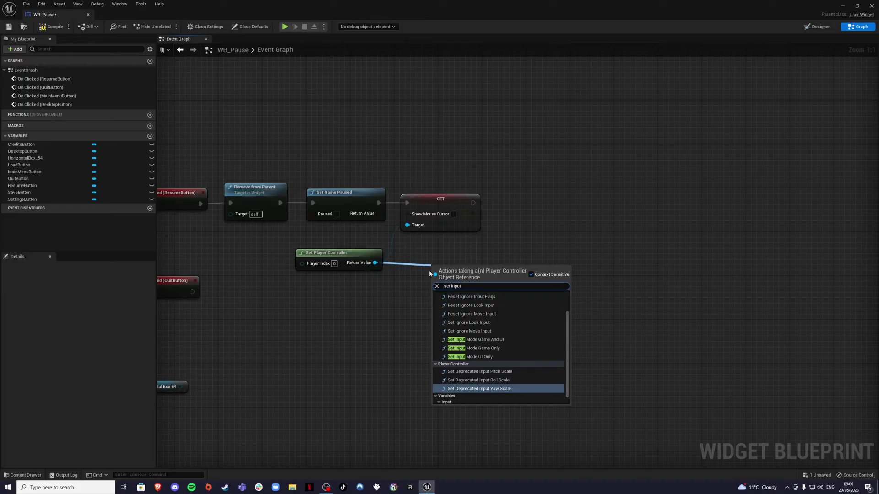
{"action": "left_click", "coordinate": [479, 349]}
{"action": "left_click_drag", "start_coordinate": [472, 203], "coordinate": [505, 208]}
{"action": "key", "text": "q"}
{"action": "left_click", "coordinate": [360, 252]}
{"action": "left_click_drag", "start_coordinate": [360, 252], "coordinate": [370, 253]}
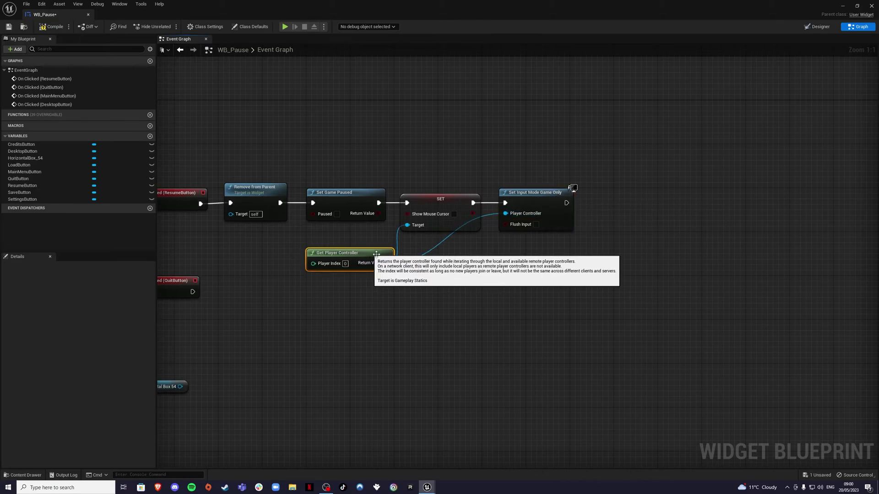
{"action": "left_click", "coordinate": [540, 280]}
Step: Wrap the ResumeButton click event and its nodes in a comment box titled Resume
{"action": "right_click_drag", "start_coordinate": [395, 324], "coordinate": [441, 305]}
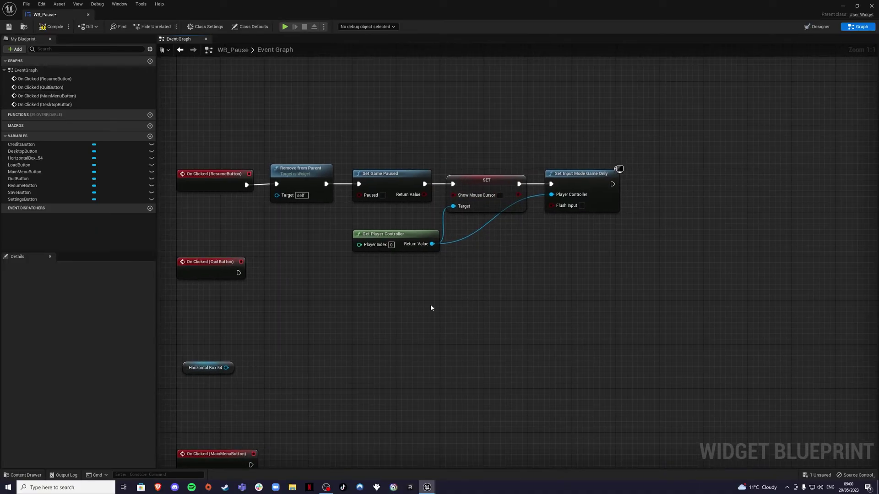
{"action": "scroll", "coordinate": [441, 306], "scroll_direction": "down", "scroll_amount": 2}
{"action": "left_click_drag", "start_coordinate": [234, 172], "coordinate": [563, 263]}
{"action": "key", "text": "c"}
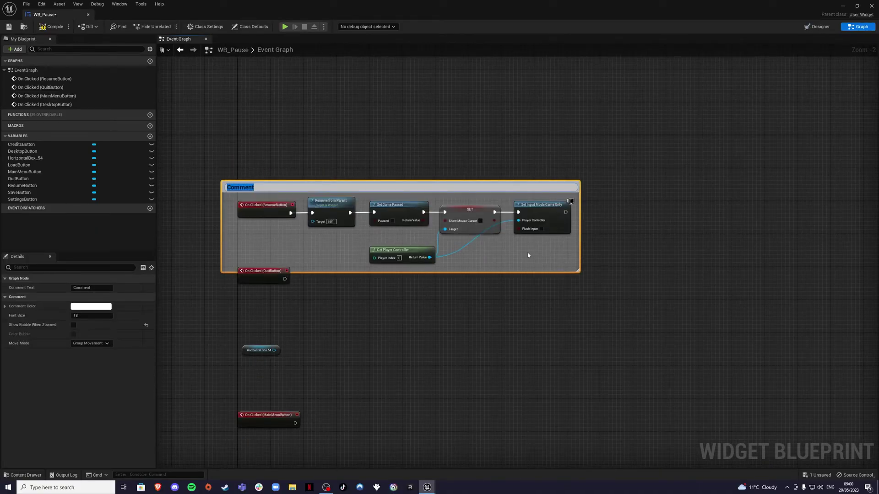
{"action": "key", "text": "Return"}
Step: Move the QuitButton click event below the Resume comment box and place the Horizontal Box getter to its lower right
{"action": "right_click_drag", "start_coordinate": [262, 287], "coordinate": [300, 116]}
{"action": "left_click_drag", "start_coordinate": [298, 108], "coordinate": [293, 153]}
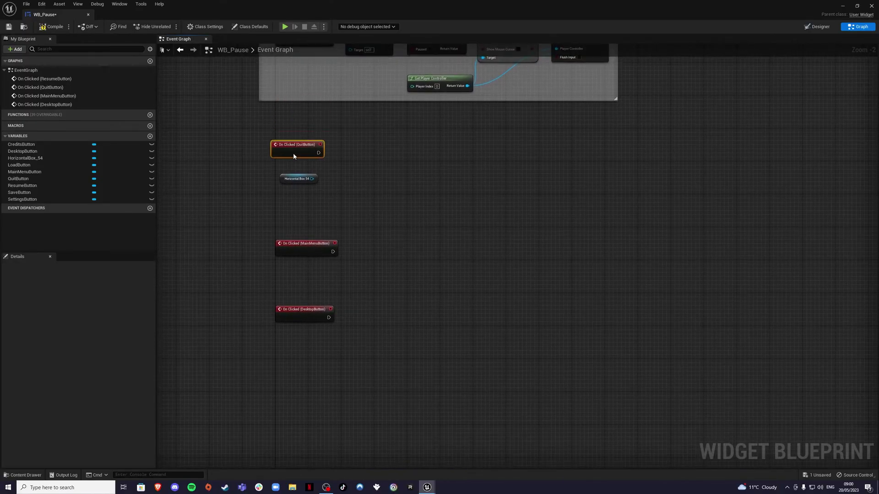
{"action": "scroll", "coordinate": [348, 192], "scroll_direction": "up", "scroll_amount": 2}
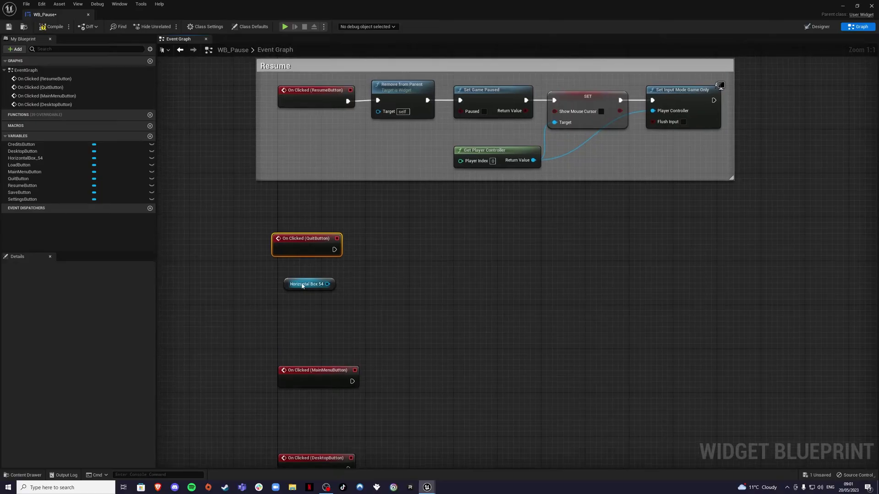
{"action": "left_click_drag", "start_coordinate": [306, 286], "coordinate": [416, 313]}
Step: Add a Set Visibility node to the QuitButton click event and connect the Horizontal Box getter as its target
{"action": "left_click_drag", "start_coordinate": [335, 250], "coordinate": [447, 235]}
{"action": "type", "text": "set visi"}
{"action": "left_click", "coordinate": [393, 363]}
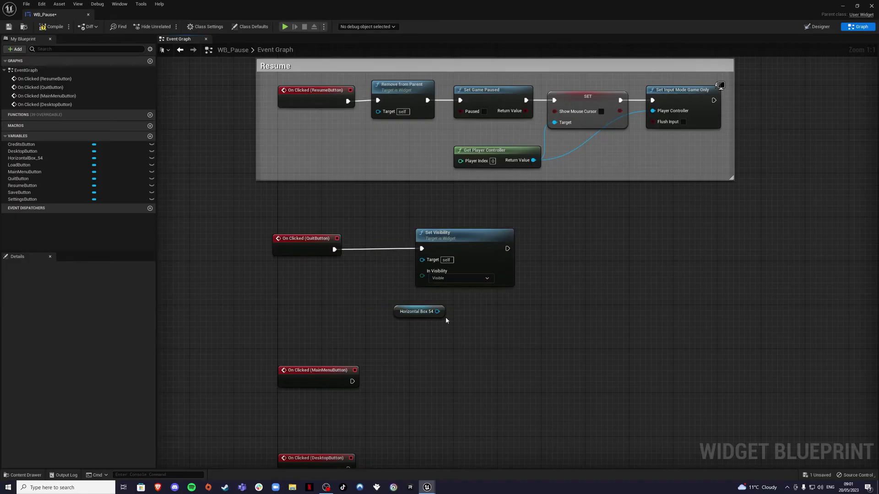
{"action": "left_click_drag", "start_coordinate": [440, 318], "coordinate": [422, 260]}
{"action": "right_click_drag", "start_coordinate": [402, 317], "coordinate": [405, 293]}
Step: Insert a Flip Flop node after the QuitButton click event and connect its A output to the Set Visibility node
{"action": "left_click_drag", "start_coordinate": [457, 219], "coordinate": [573, 220]}
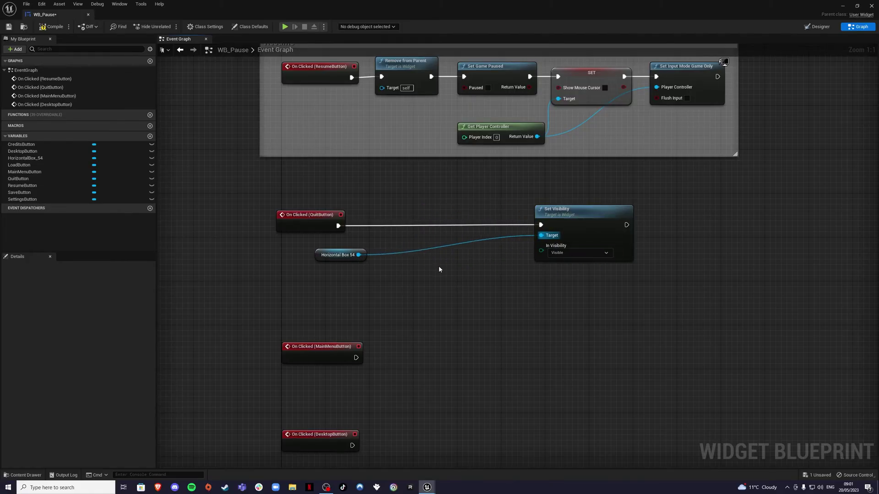
{"action": "right_click", "coordinate": [419, 276]}
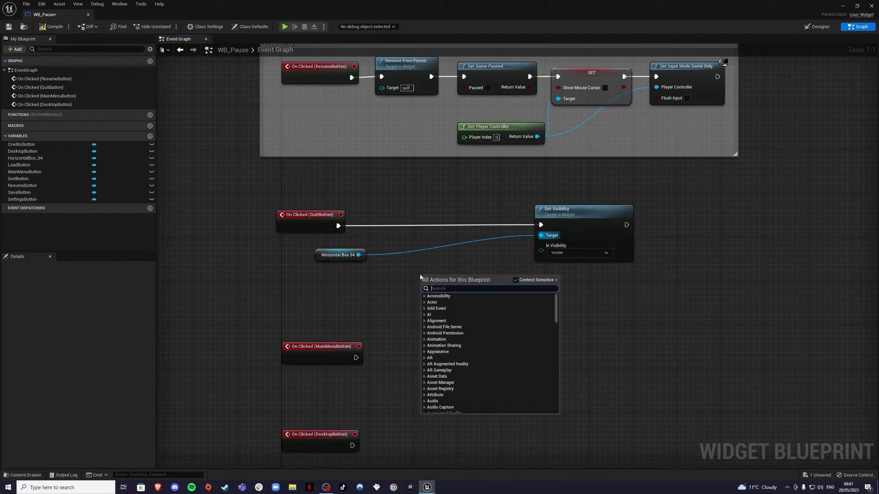
{"action": "type", "text": "flip"}
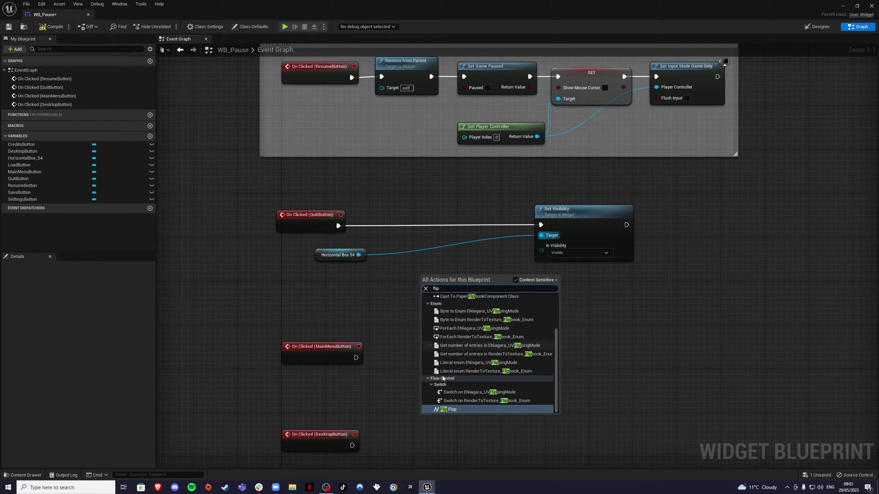
{"action": "left_click", "coordinate": [446, 409]}
{"action": "left_click_drag", "start_coordinate": [435, 275], "coordinate": [390, 214]}
{"action": "left_click_drag", "start_coordinate": [338, 226], "coordinate": [381, 225]}
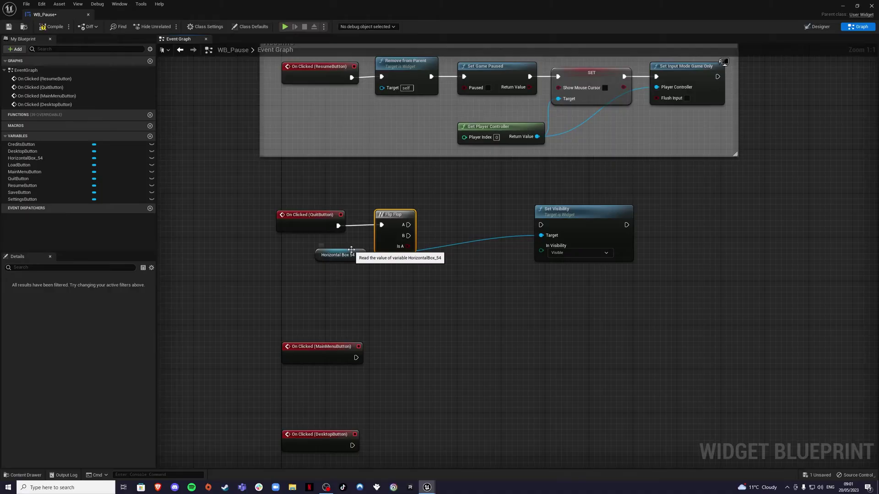
{"action": "left_click_drag", "start_coordinate": [336, 251], "coordinate": [379, 290]}
{"action": "left_click_drag", "start_coordinate": [408, 225], "coordinate": [544, 227]}
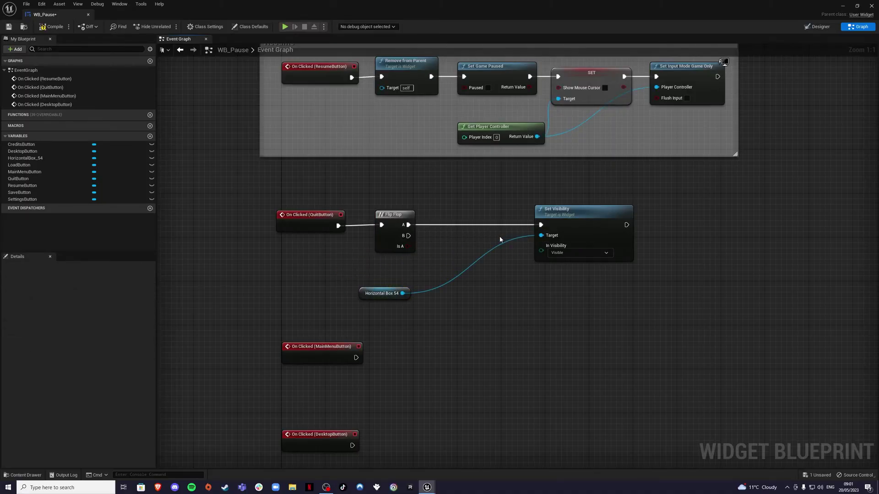
Step: Duplicate the Set Visibility node, place the copy below the original and connect it to the Flip Flop's B output
{"action": "right_click_drag", "start_coordinate": [432, 248], "coordinate": [357, 226]}
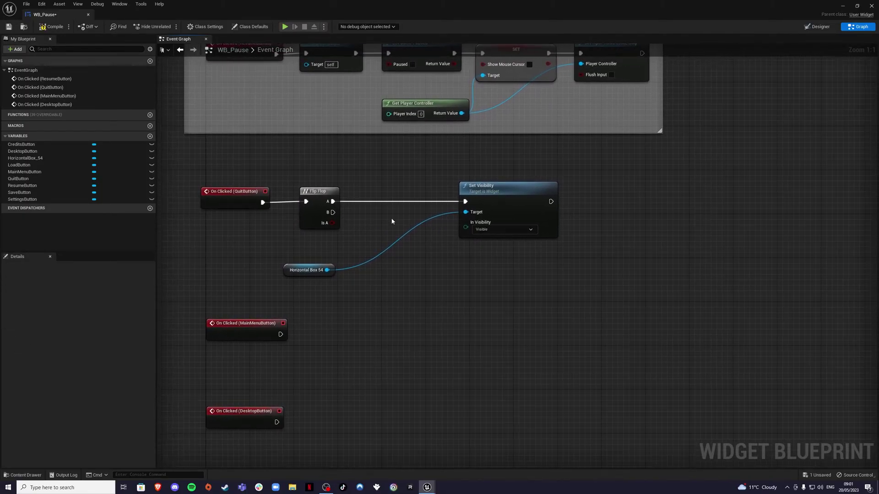
{"action": "left_click", "coordinate": [484, 192]}
{"action": "key", "text": "ctrl+d"}
{"action": "left_click", "coordinate": [363, 234]}
{"action": "left_click_drag", "start_coordinate": [332, 213], "coordinate": [443, 290]}
{"action": "left_click_drag", "start_coordinate": [327, 270], "coordinate": [465, 212]}
{"action": "left_click_drag", "start_coordinate": [480, 274], "coordinate": [503, 258]}
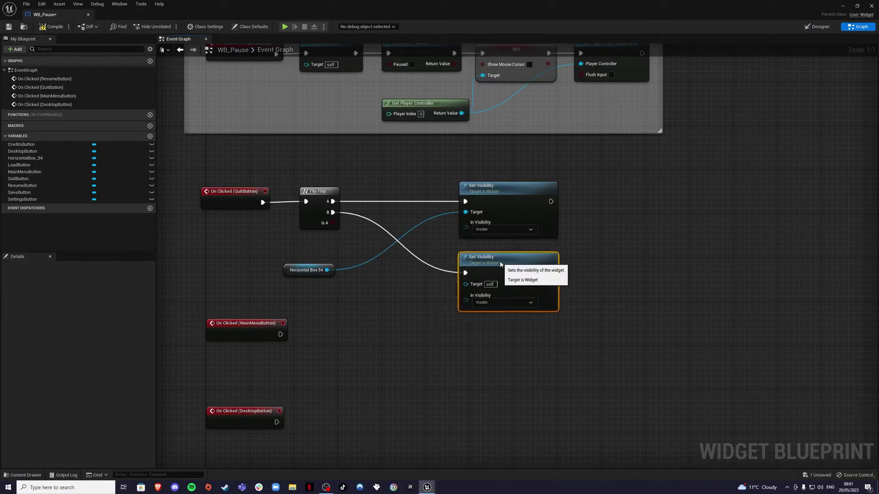
Step: Connect the Horizontal Box getter to the second Set Visibility node's target and move the getter close to both nodes
{"action": "left_click", "coordinate": [319, 276]}
{"action": "left_click_drag", "start_coordinate": [327, 270], "coordinate": [465, 284]}
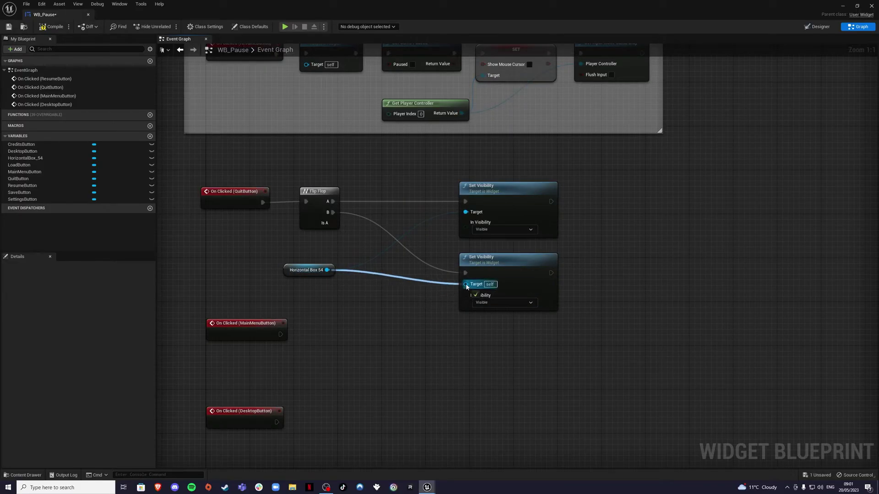
{"action": "left_click_drag", "start_coordinate": [310, 270], "coordinate": [435, 242]}
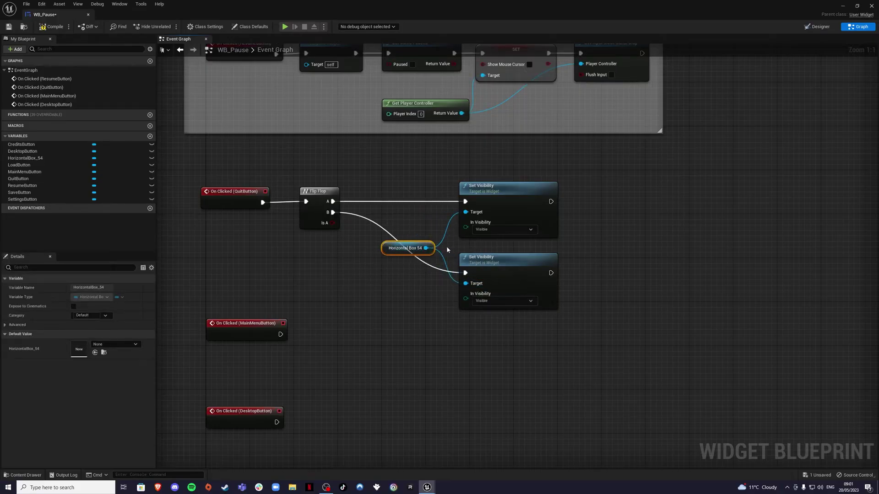
Step: Set the In Visibility option of the lower Set Visibility node to Hidden
{"action": "left_click", "coordinate": [439, 293]}
{"action": "left_click", "coordinate": [487, 302]}
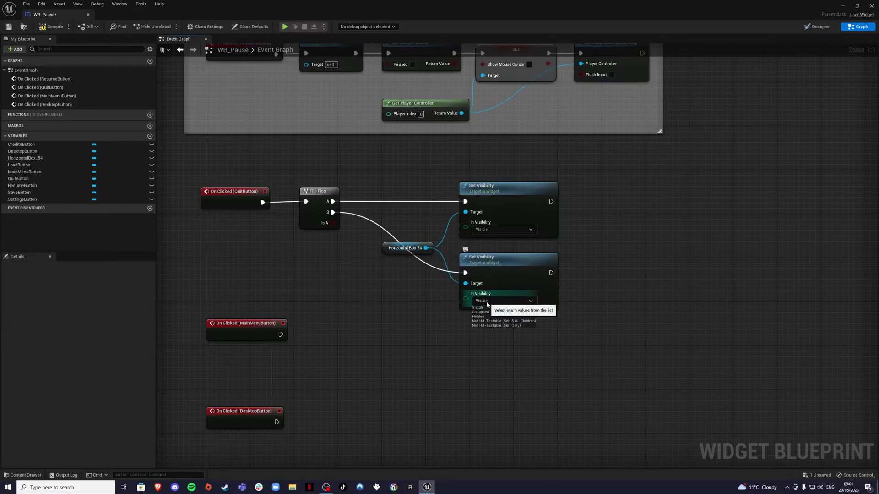
{"action": "left_click", "coordinate": [479, 317]}
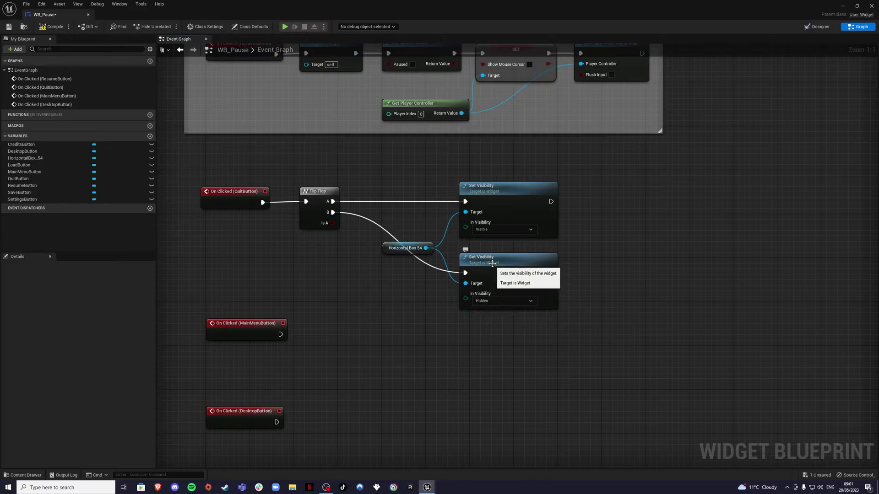
Step: Move the MainMenuButton and DesktopButton click events further down the graph, away from the QuitButton nodes
{"action": "right_click_drag", "start_coordinate": [386, 298], "coordinate": [414, 216]}
{"action": "scroll", "coordinate": [414, 216], "scroll_direction": "down", "scroll_amount": 3}
{"action": "left_click_drag", "start_coordinate": [277, 185], "coordinate": [324, 267]}
{"action": "left_click_drag", "start_coordinate": [295, 201], "coordinate": [291, 286]}
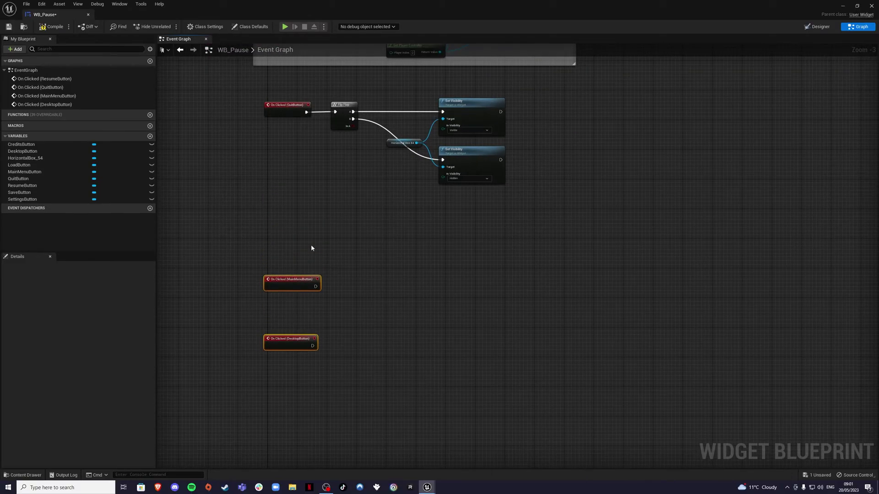
{"action": "left_click", "coordinate": [311, 248]}
Step: Enclose the QuitButton nodes in a comment named "Quit Box" and place it directly under the Resume comment
{"action": "right_click_drag", "start_coordinate": [328, 170], "coordinate": [315, 261]}
{"action": "left_click_drag", "start_coordinate": [430, 267], "coordinate": [497, 286]}
{"action": "key", "text": "c"}
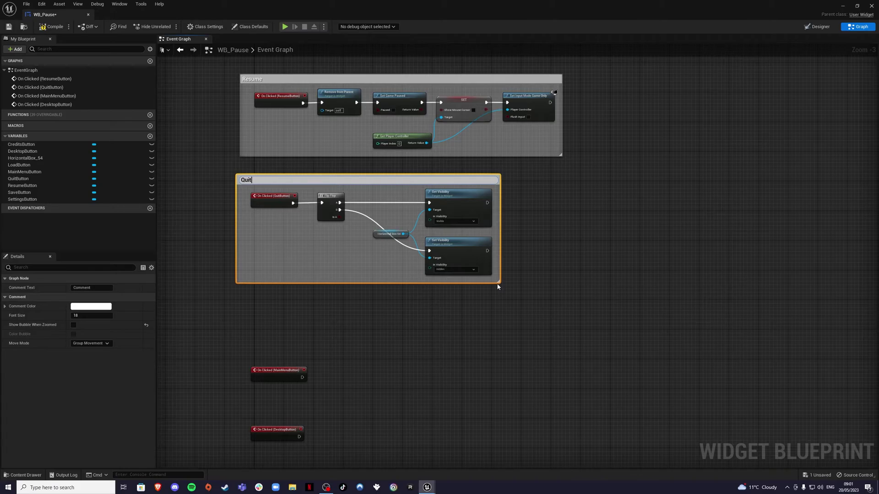
{"action": "type", "text": "Quit Box"}
{"action": "key", "text": "Return"}
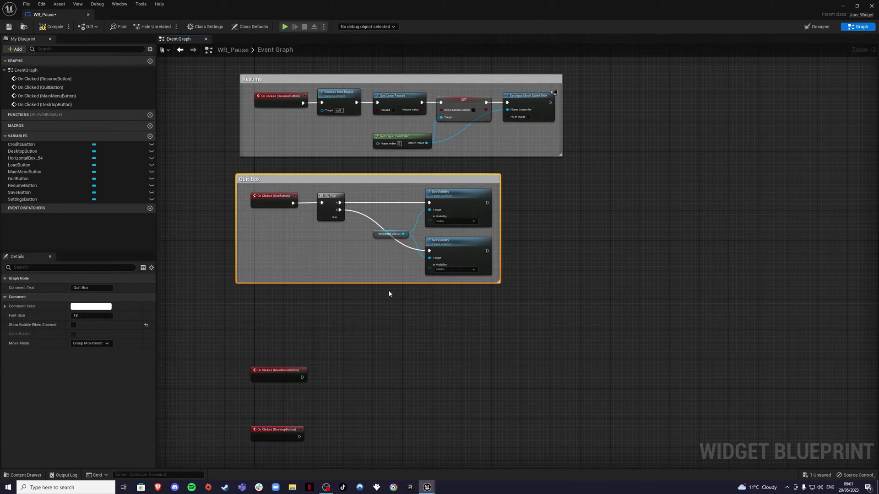
{"action": "left_click", "coordinate": [311, 281]}
{"action": "left_click", "coordinate": [299, 179]}
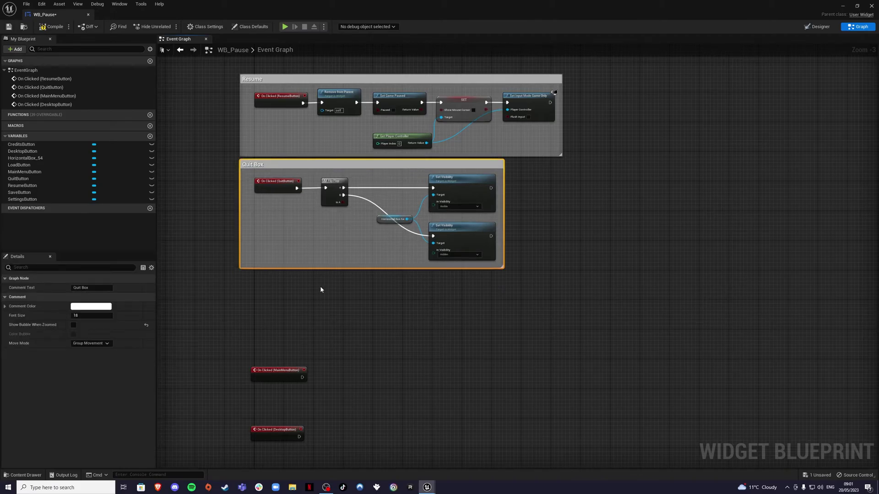
{"action": "left_click", "coordinate": [320, 287]}
Step: Add an Open Level (by Object Reference) node to the MainMenuButton click event and set its level to ThirdPersonMap
{"action": "right_click_drag", "start_coordinate": [320, 286], "coordinate": [343, 219]}
{"action": "scroll", "coordinate": [303, 314], "scroll_direction": "up", "scroll_amount": 3}
{"action": "left_click_drag", "start_coordinate": [255, 251], "coordinate": [368, 402]}
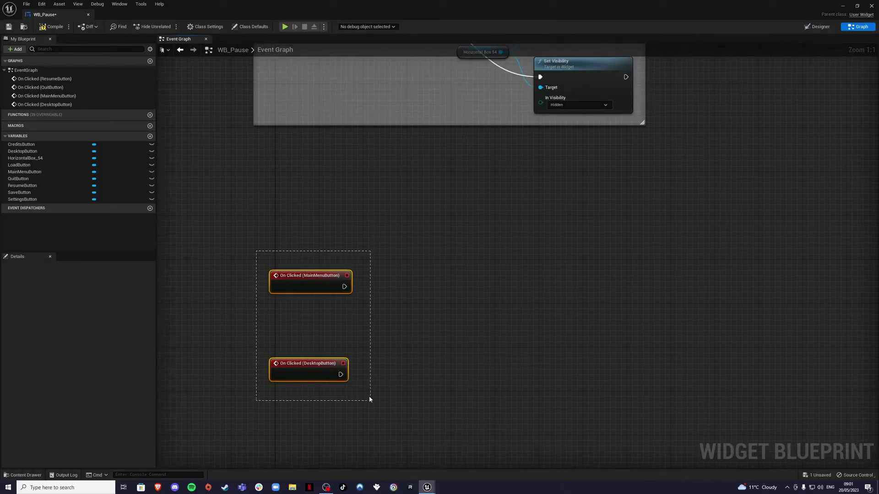
{"action": "left_click", "coordinate": [314, 281]}
{"action": "left_click_drag", "start_coordinate": [290, 356], "coordinate": [371, 290]}
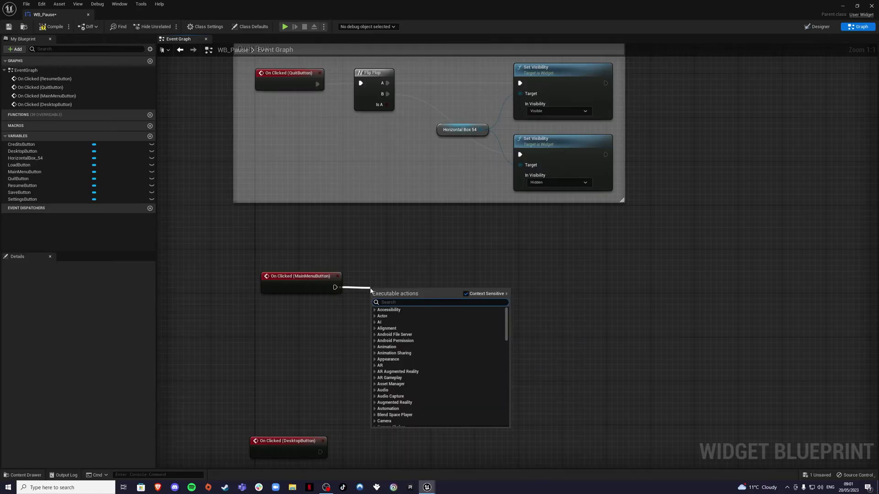
{"action": "type", "text": "open"}
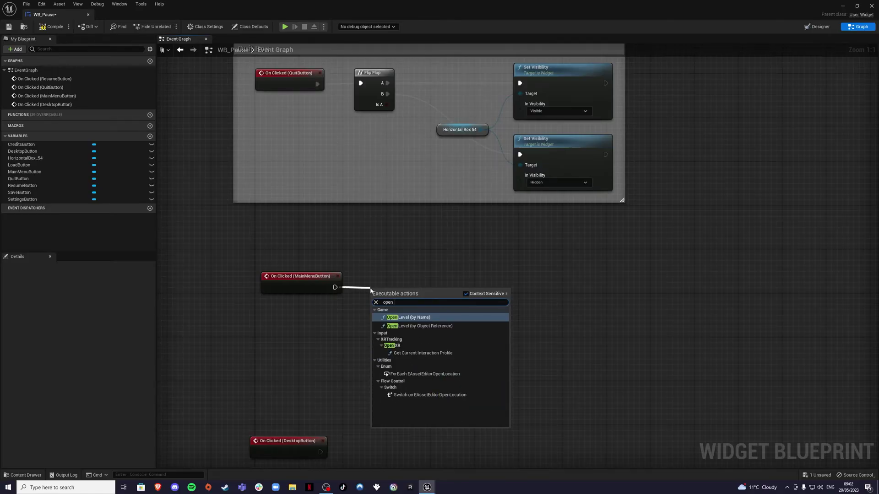
{"action": "left_click", "coordinate": [420, 326]}
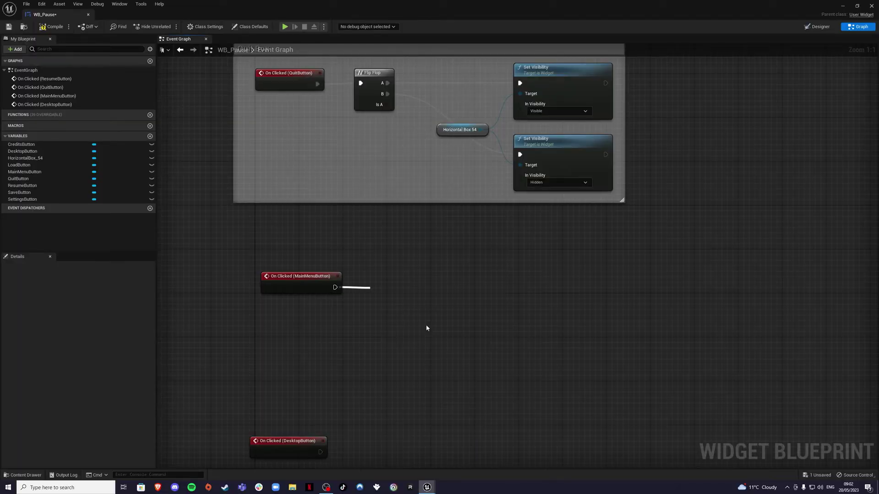
{"action": "left_click", "coordinate": [392, 303]}
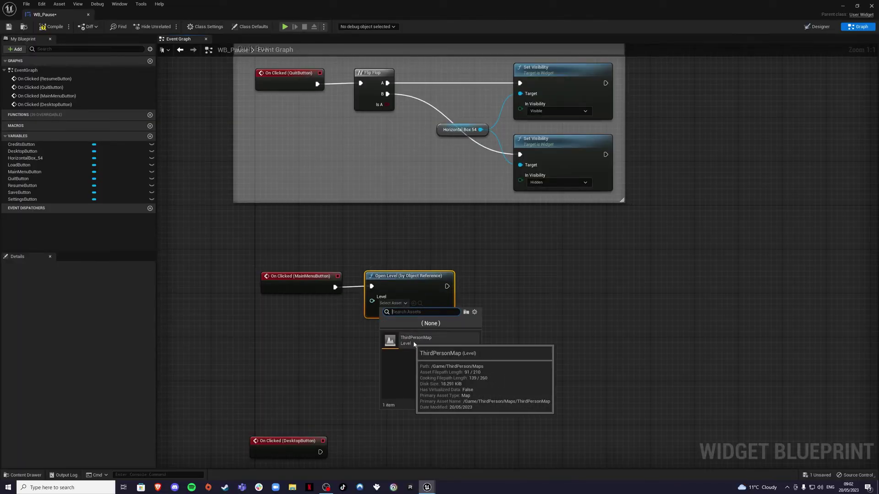
{"action": "left_click", "coordinate": [425, 345]}
Step: Move the MainMenuButton nodes and the DesktopButton click event up, closer to the Quit Box comment
{"action": "left_click_drag", "start_coordinate": [293, 236], "coordinate": [401, 242]}
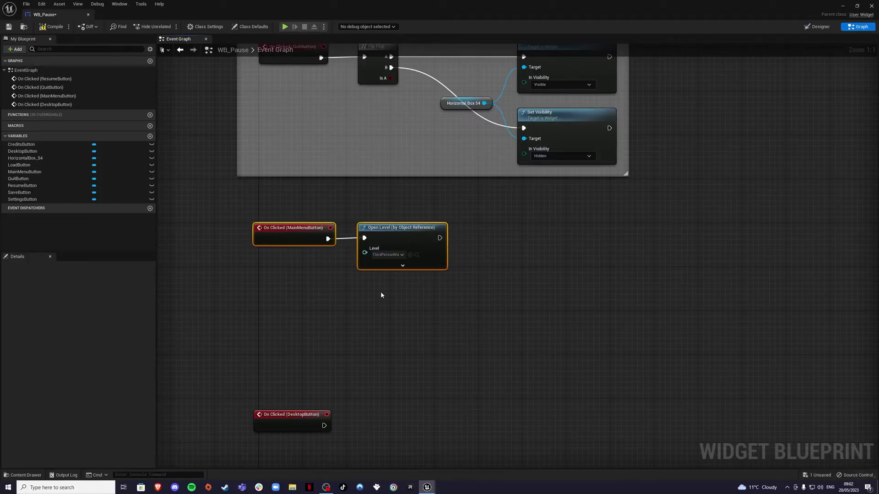
{"action": "right_click_drag", "start_coordinate": [350, 328], "coordinate": [347, 288]}
{"action": "left_click_drag", "start_coordinate": [280, 373], "coordinate": [287, 305]}
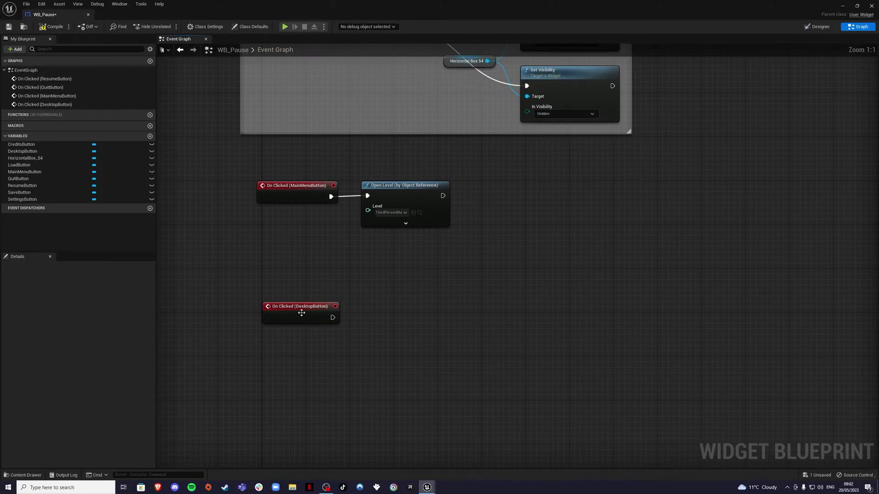
Step: Enclose the MainMenuButton nodes in a comment named "Main Menu" and line it up beneath the Quit Box comment
{"action": "right_click_drag", "start_coordinate": [337, 245], "coordinate": [325, 298]}
{"action": "left_click_drag", "start_coordinate": [242, 231], "coordinate": [444, 309]}
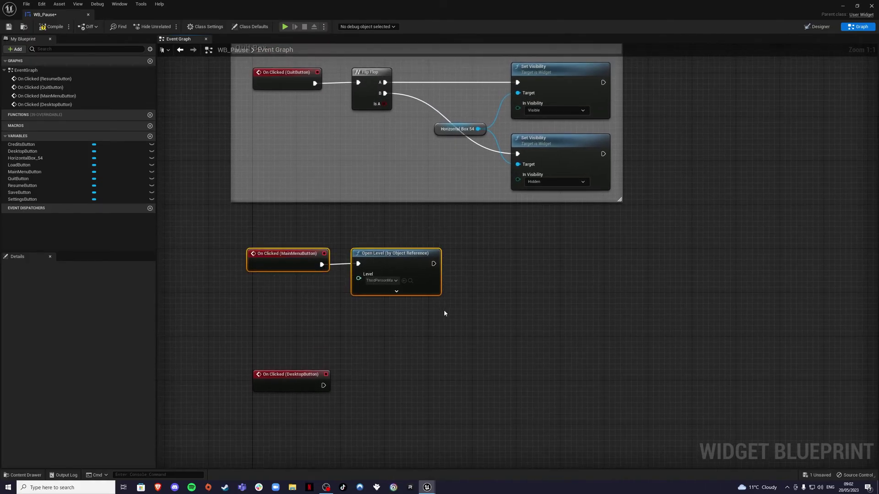
{"action": "type", "text": "c"}
{"action": "type", "text": "Mai"}
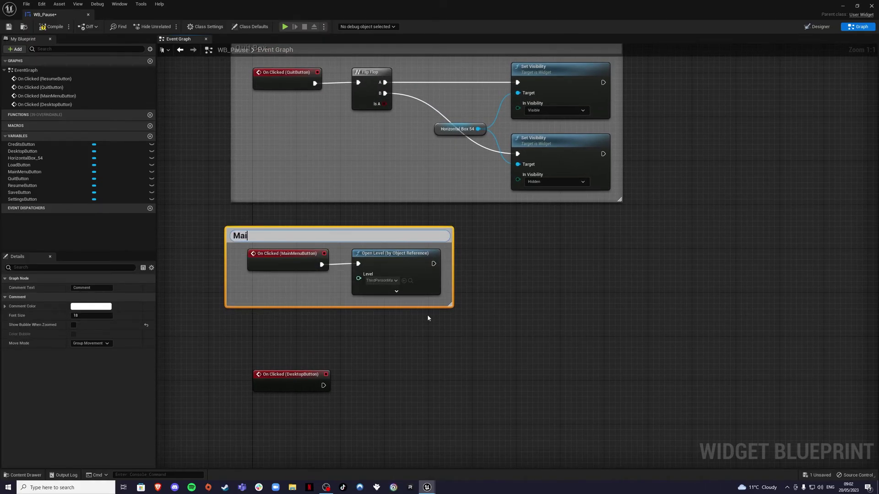
{"action": "type", "text": "n Menu"}
{"action": "key", "text": "Return"}
{"action": "left_click", "coordinate": [304, 338]}
{"action": "left_click", "coordinate": [304, 233]}
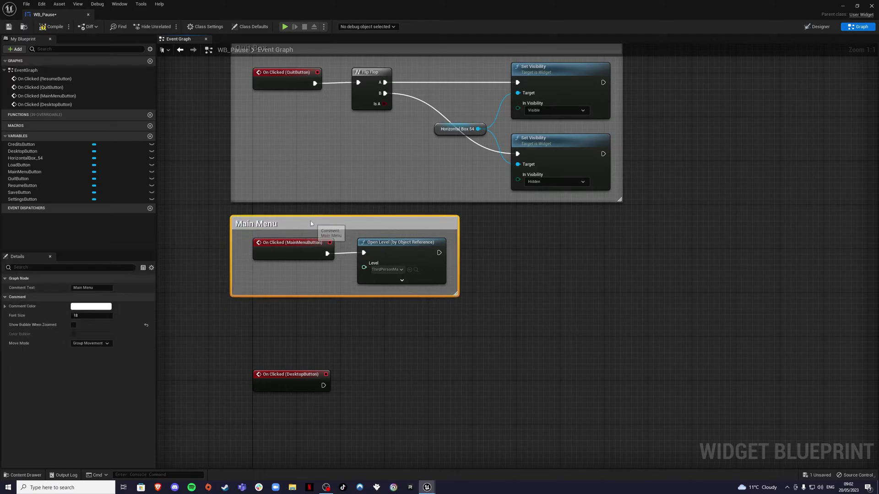
{"action": "left_click", "coordinate": [349, 324]}
Step: Add a Quit Game node to the DesktopButton click event
{"action": "right_click_drag", "start_coordinate": [352, 399], "coordinate": [369, 334]}
{"action": "left_click_drag", "start_coordinate": [340, 331], "coordinate": [372, 334]}
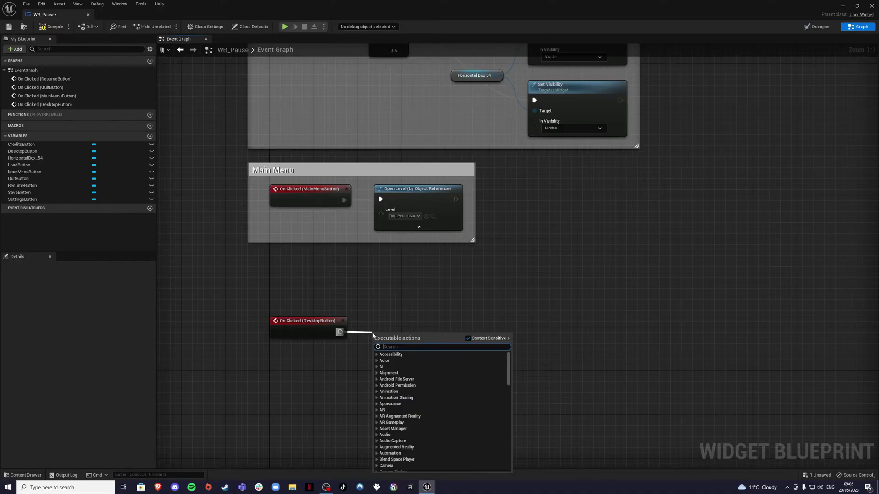
{"action": "type", "text": "quit"}
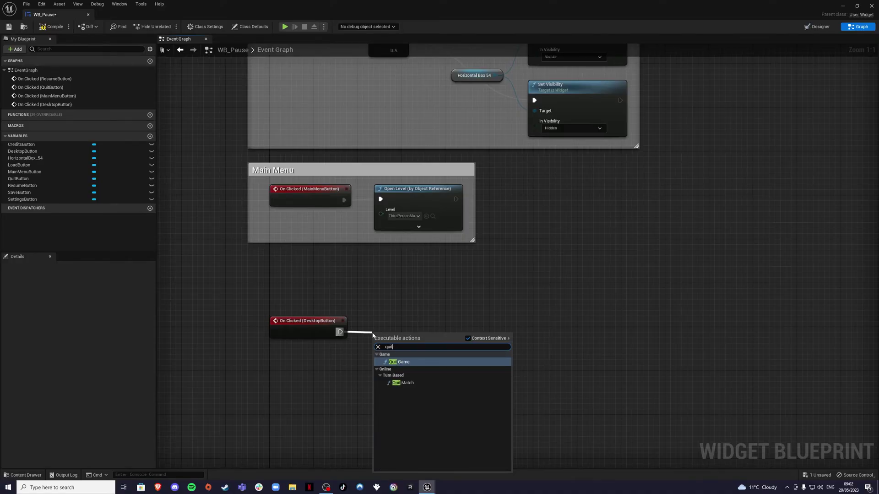
{"action": "left_click", "coordinate": [415, 362]}
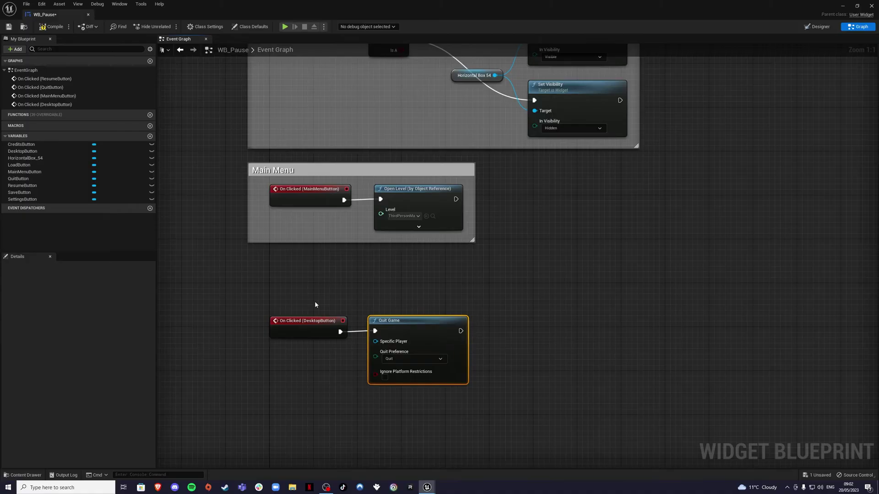
Step: Enclose the DesktopButton nodes in a comment named "Desktop" and place it directly under the Main Menu comment
{"action": "type", "text": "cQ"}
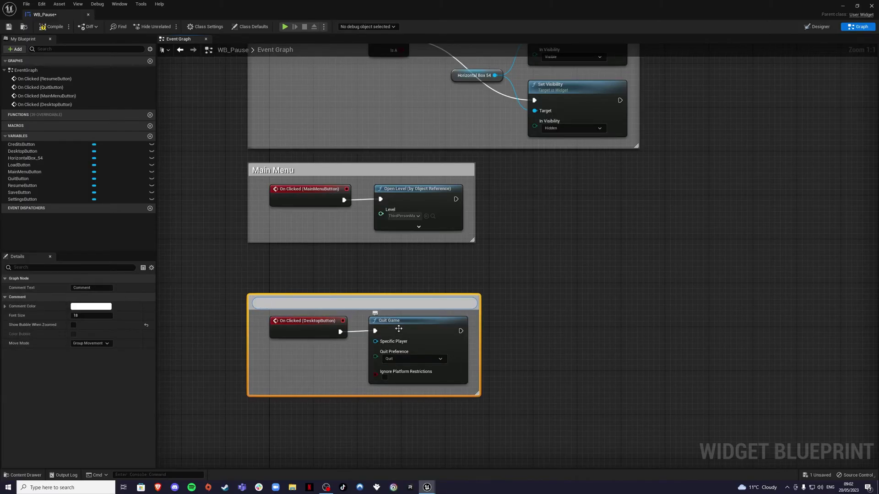
{"action": "type", "text": "esktop#"}
{"action": "key", "text": "Return"}
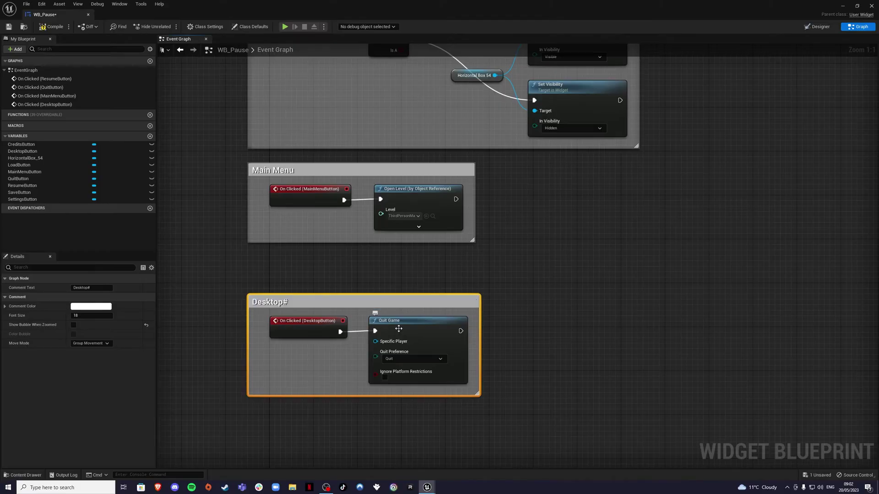
{"action": "double_click", "coordinate": [290, 301]}
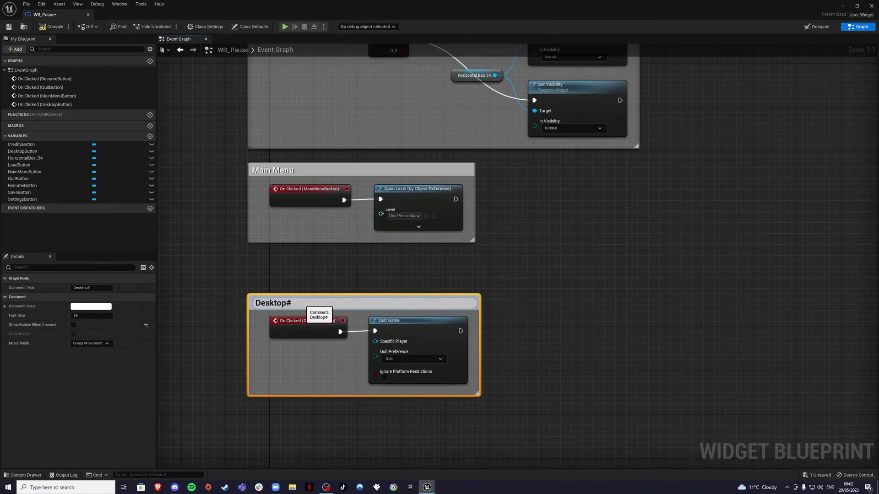
{"action": "key", "text": "Return"}
{"action": "left_click", "coordinate": [304, 275]}
{"action": "left_click_drag", "start_coordinate": [330, 303], "coordinate": [332, 255]}
{"action": "left_click", "coordinate": [517, 267]}
Step: Compile and save the WB_Pause widget blueprint, and close its editor
{"action": "scroll", "coordinate": [518, 266], "scroll_direction": "down", "scroll_amount": 4}
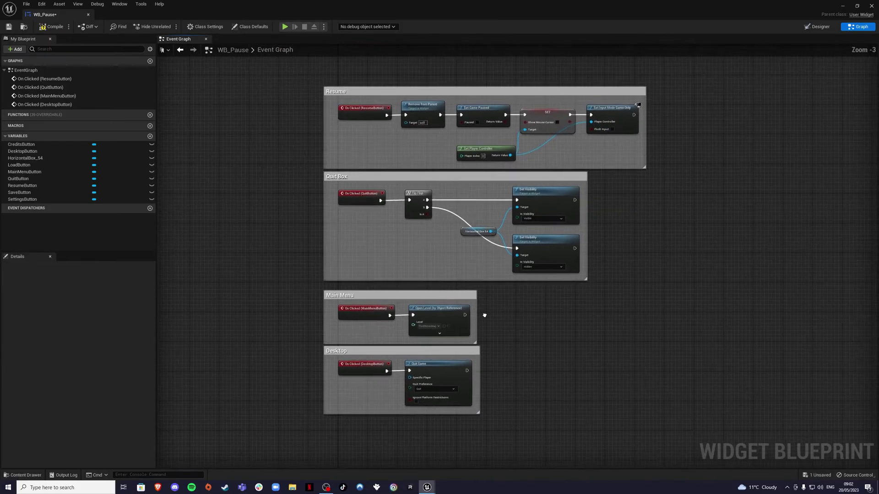
{"action": "left_click", "coordinate": [51, 27]}
{"action": "left_click", "coordinate": [9, 27]}
{"action": "left_click", "coordinate": [88, 14]}
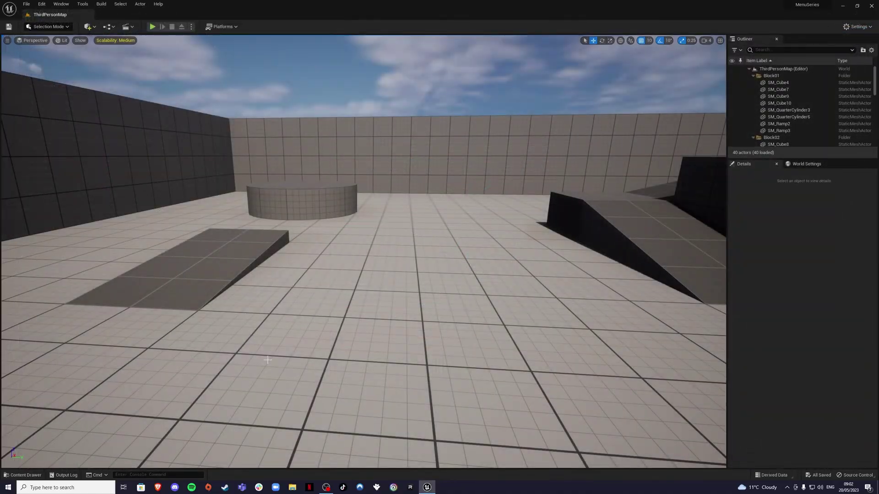
Step: Open the BP_ThirdPersonCharacter blueprint from the ThirdPerson/Blueprints folder and go to the empty area below its Jump Input nodes
{"action": "left_click", "coordinate": [23, 475]}
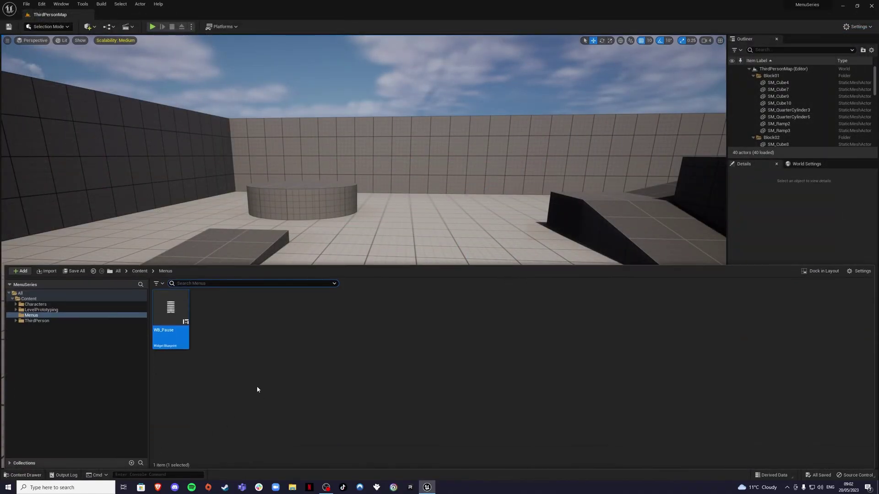
{"action": "left_click", "coordinate": [136, 271]}
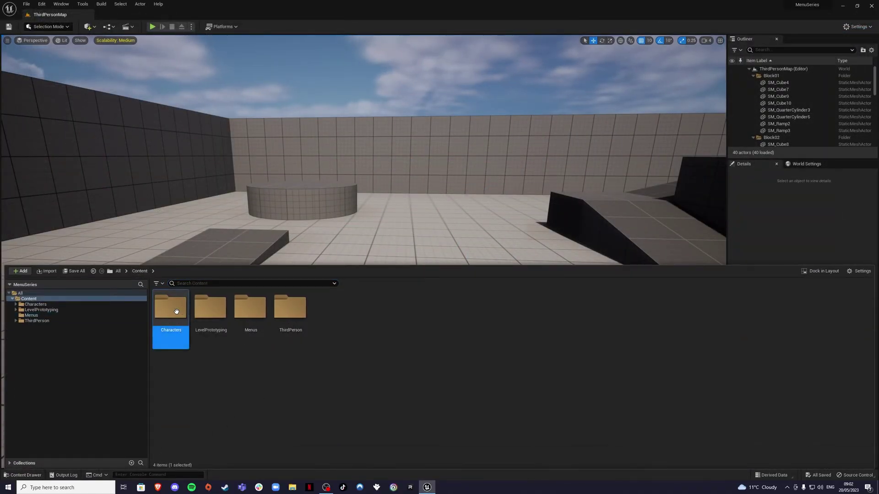
{"action": "double_click", "coordinate": [168, 308]}
{"action": "left_click", "coordinate": [140, 271]}
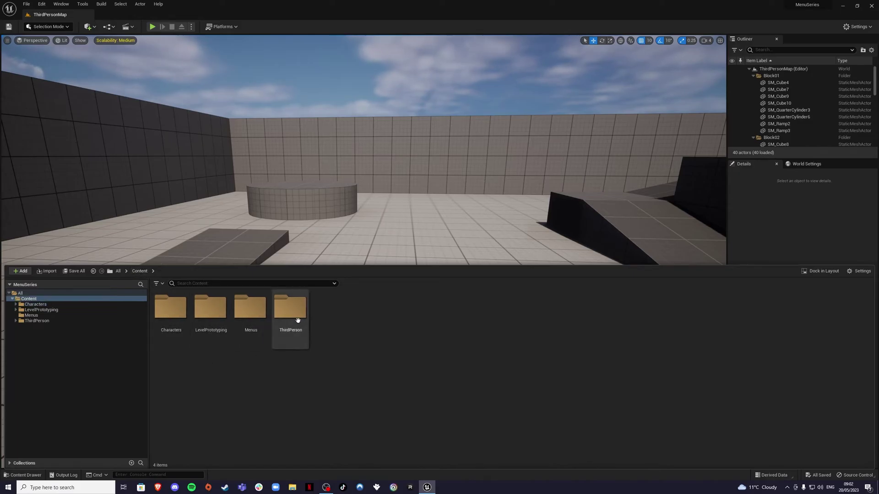
{"action": "double_click", "coordinate": [290, 307]}
{"action": "double_click", "coordinate": [170, 308]}
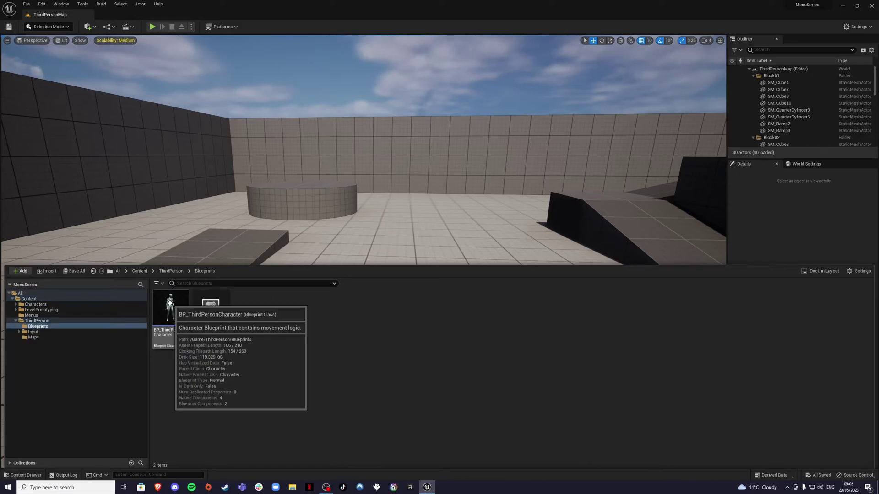
{"action": "double_click", "coordinate": [169, 311]}
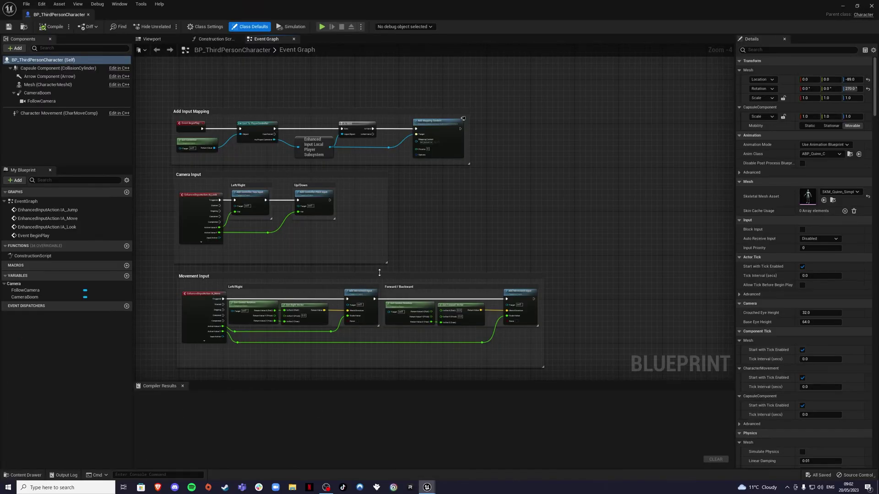
{"action": "right_click_drag", "start_coordinate": [378, 273], "coordinate": [419, 236]}
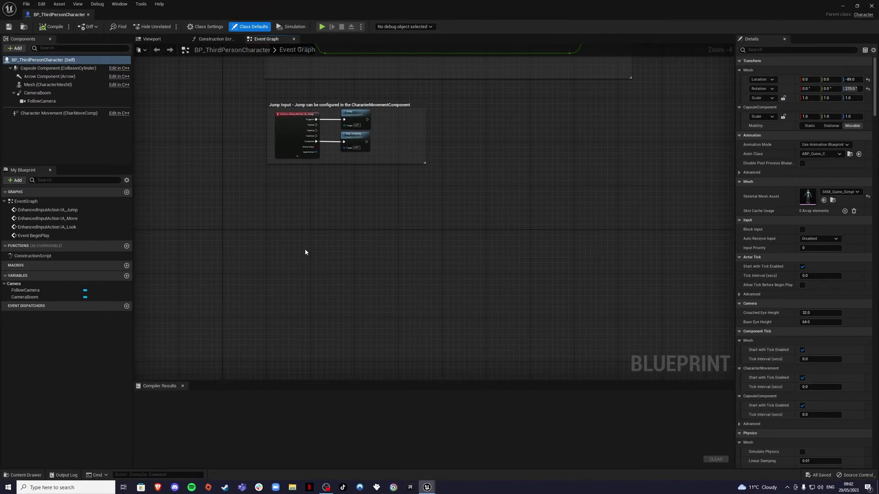
{"action": "scroll", "coordinate": [305, 249], "scroll_direction": "up", "scroll_amount": 2}
{"action": "scroll", "coordinate": [340, 255], "scroll_direction": "down", "scroll_amount": 1}
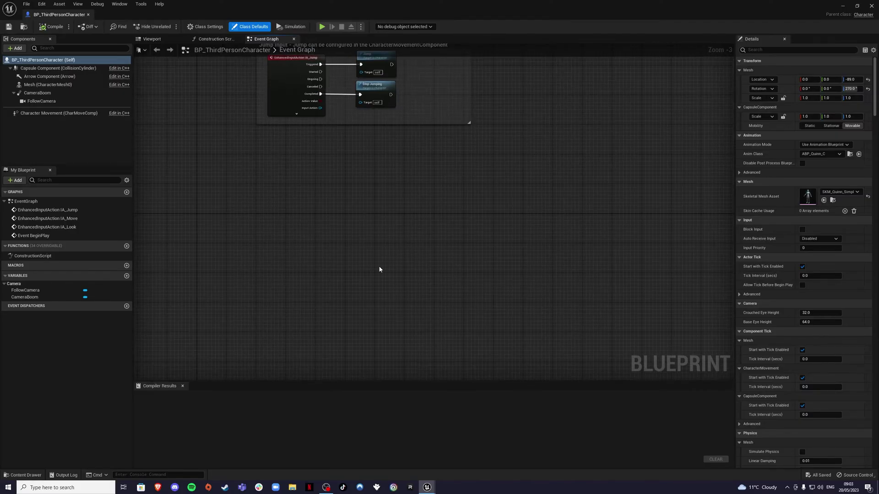
Step: Create an Input Action named IA_Pause in the ThirdPerson/Input/Actions folder
{"action": "left_click", "coordinate": [22, 475]}
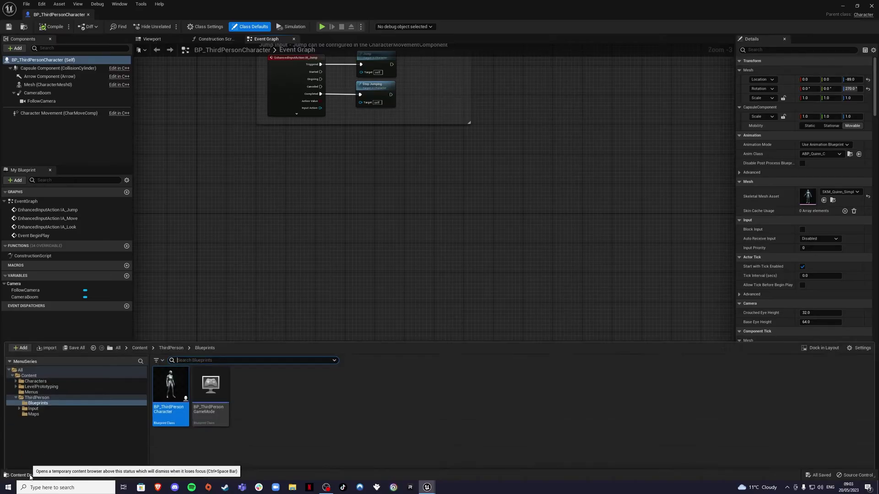
{"action": "left_click", "coordinate": [171, 316]}
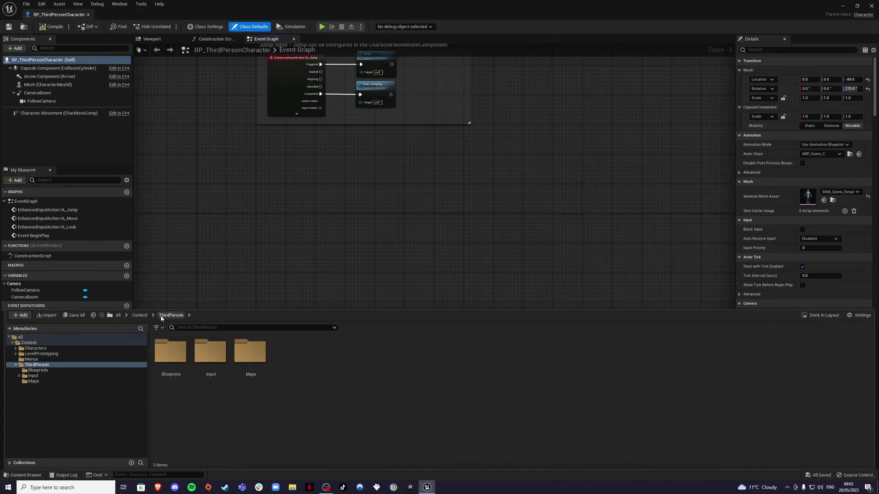
{"action": "double_click", "coordinate": [216, 353]}
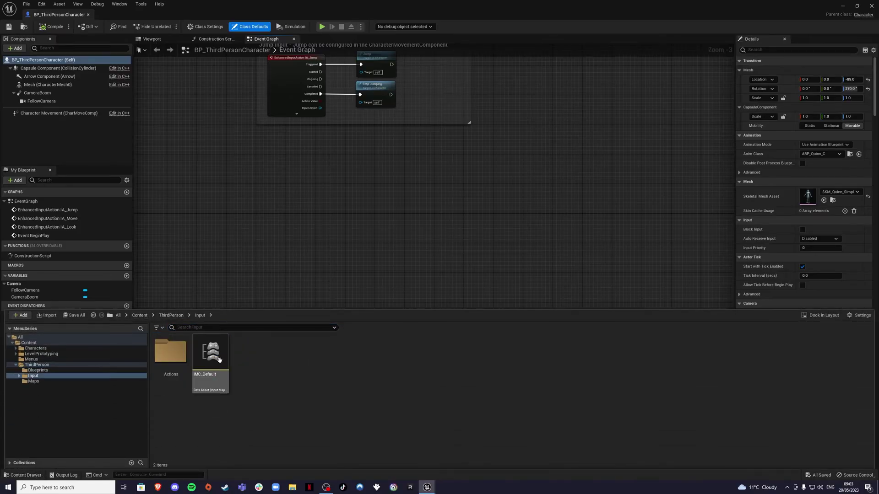
{"action": "double_click", "coordinate": [170, 352]}
{"action": "right_click", "coordinate": [302, 372]}
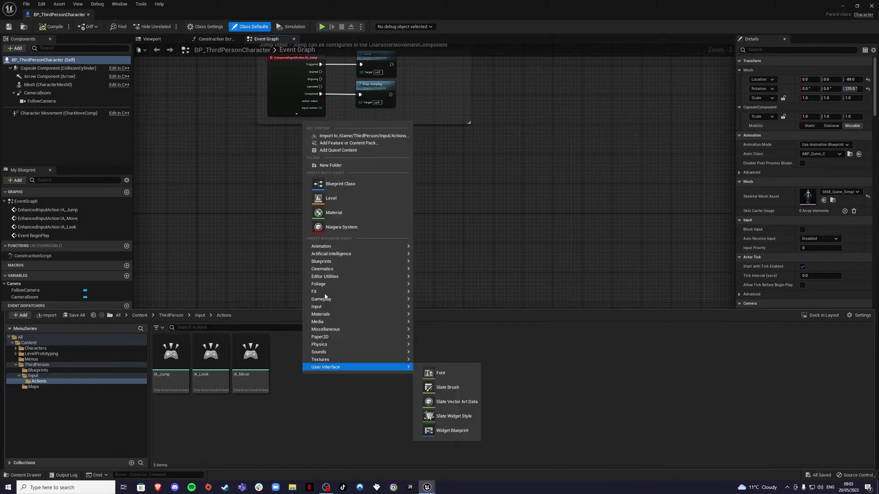
{"action": "mouse_move", "coordinate": [390, 306]}
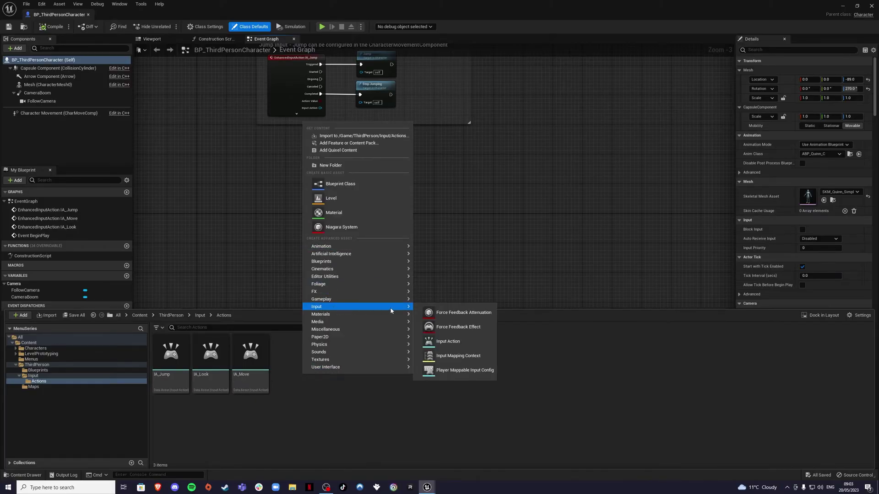
{"action": "left_click", "coordinate": [449, 345]}
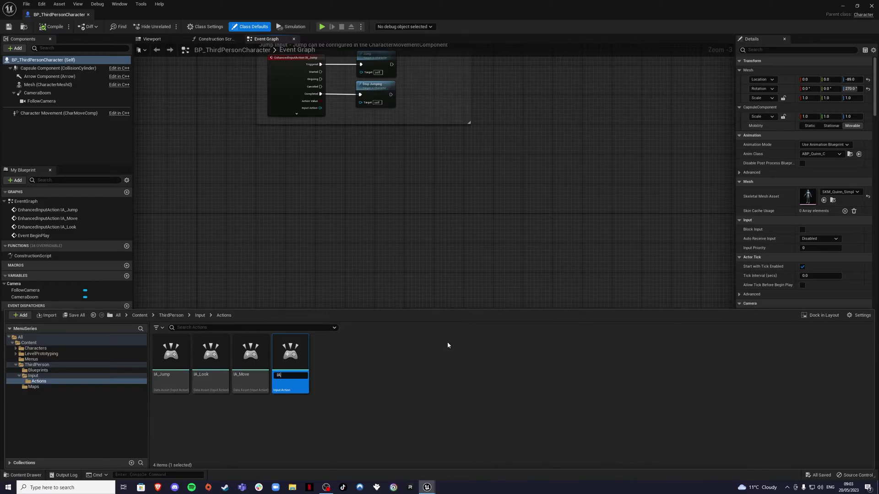
{"action": "type", "text": "IA_Pause"}
{"action": "key", "text": "Return"}
Step: Enable Trigger when Paused on the IA_Pause input action, and save and close the asset
{"action": "double_click", "coordinate": [300, 359]}
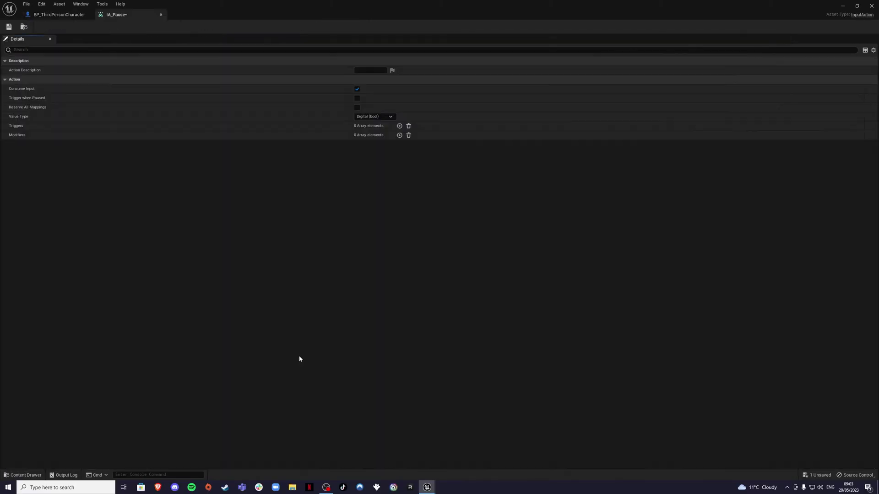
{"action": "mouse_move", "coordinate": [13, 101]}
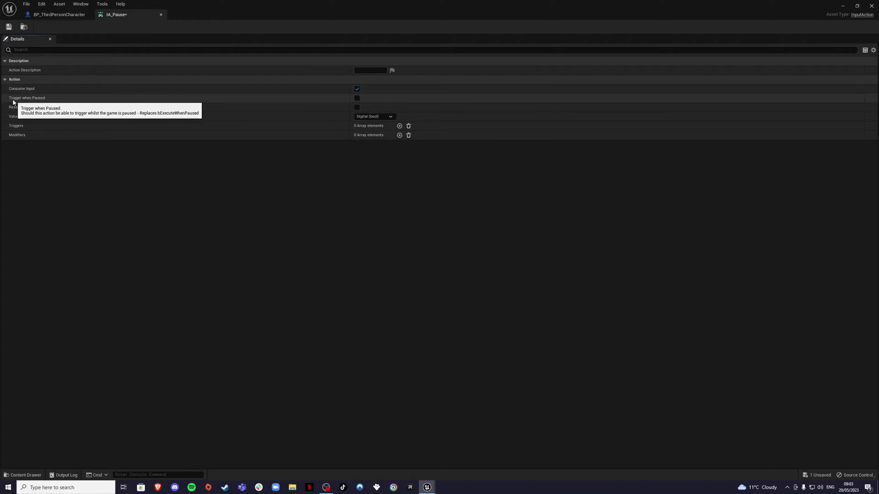
{"action": "left_click", "coordinate": [357, 97]}
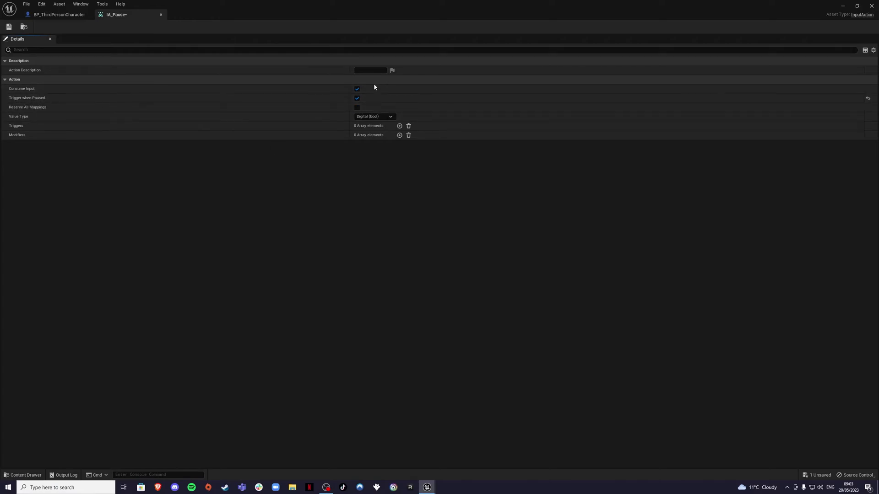
{"action": "left_click", "coordinate": [8, 28]}
{"action": "left_click", "coordinate": [161, 15]}
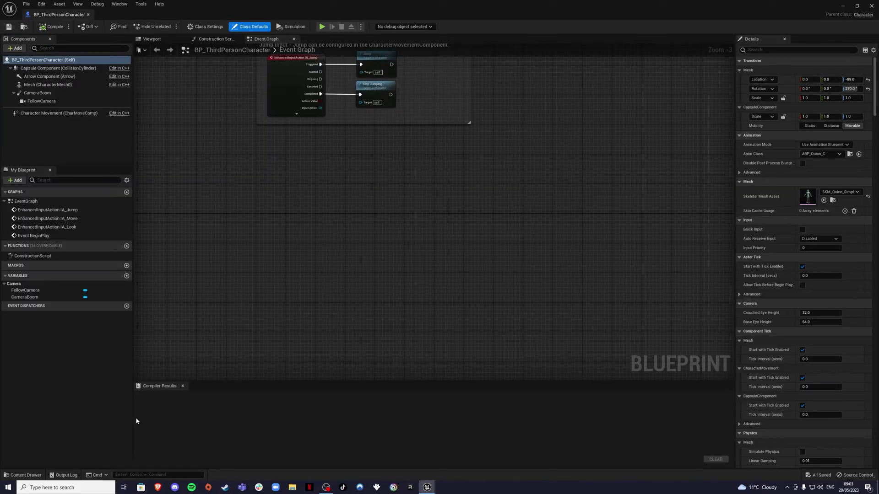
Step: Open IMC_Default from the ThirdPerson/Input folder and add a new mapping that uses the IA_Pause action
{"action": "left_click", "coordinate": [26, 475]}
{"action": "left_click", "coordinate": [200, 316]}
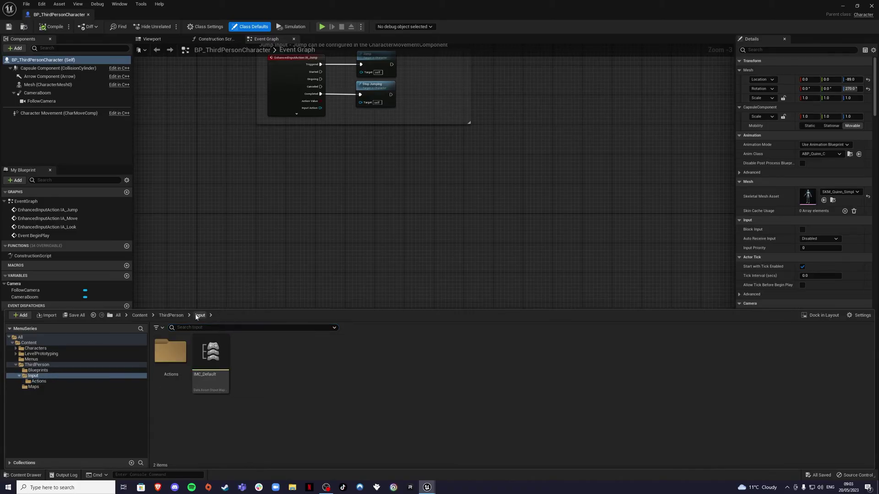
{"action": "double_click", "coordinate": [211, 353]}
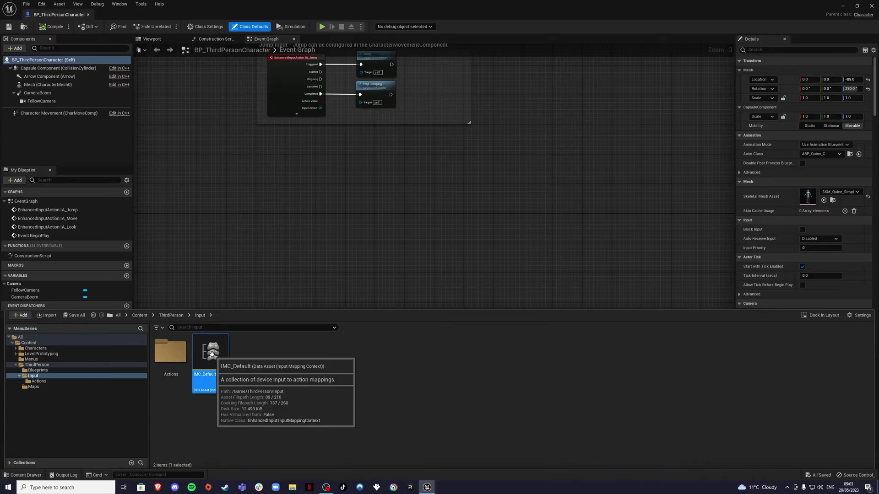
{"action": "left_click", "coordinate": [5, 71]}
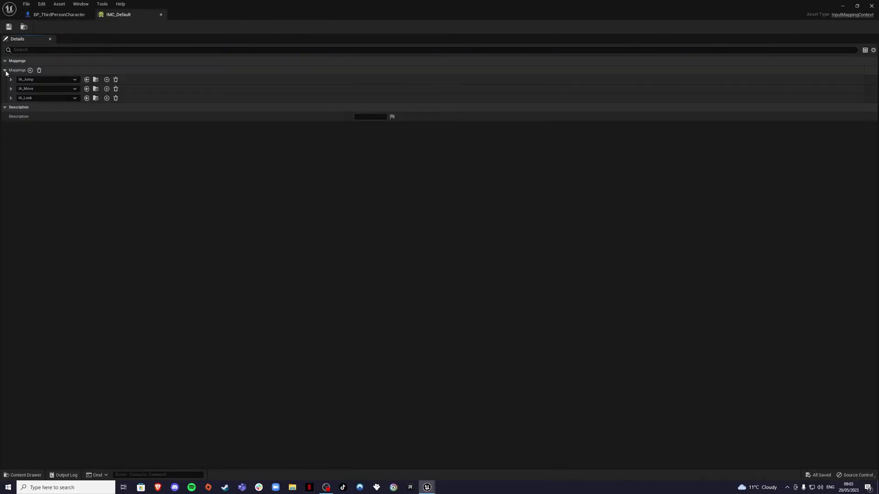
{"action": "left_click", "coordinate": [30, 71]}
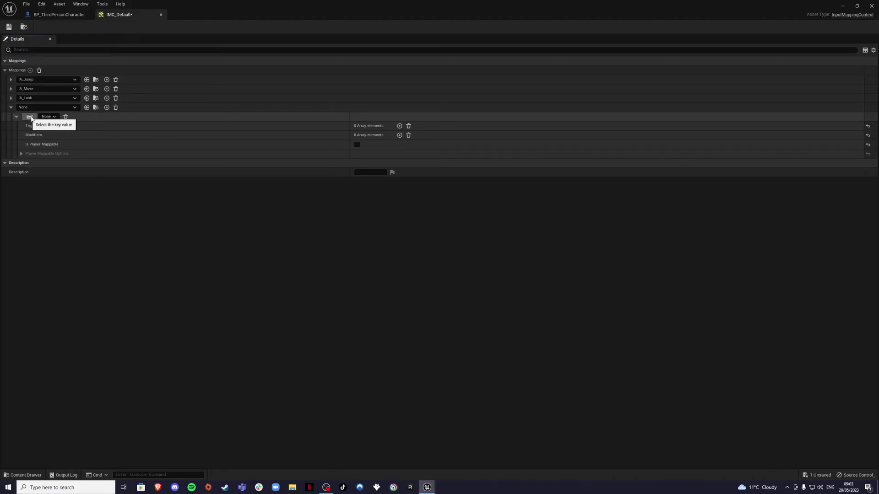
{"action": "left_click", "coordinate": [47, 117]}
{"action": "left_click", "coordinate": [49, 118]}
{"action": "left_click", "coordinate": [35, 107]}
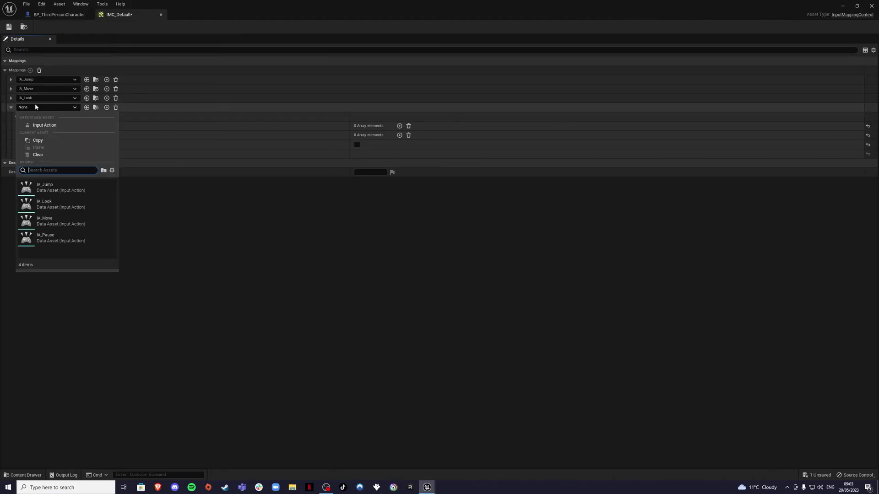
{"action": "left_click", "coordinate": [51, 238]}
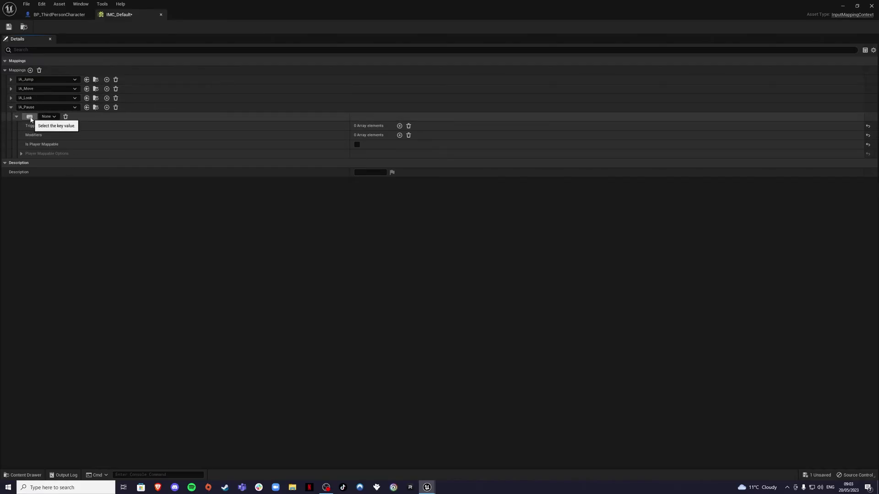
Step: Bind the IA_Pause mapping to both Escape and P, and save and close IMC_Default
{"action": "left_click", "coordinate": [107, 108]}
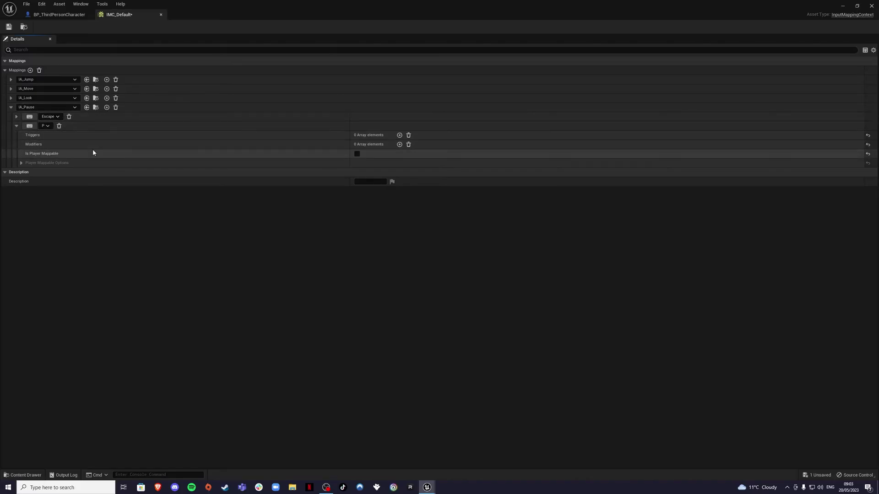
{"action": "left_click", "coordinate": [9, 27]}
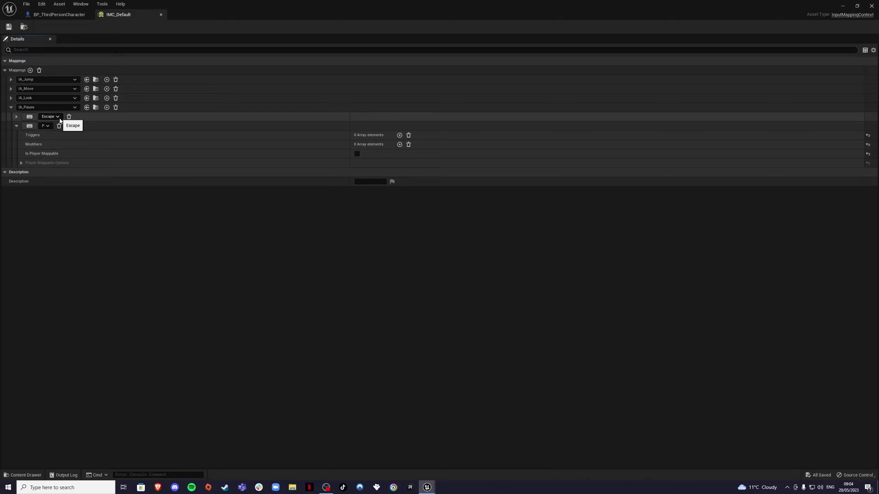
{"action": "left_click", "coordinate": [161, 16]}
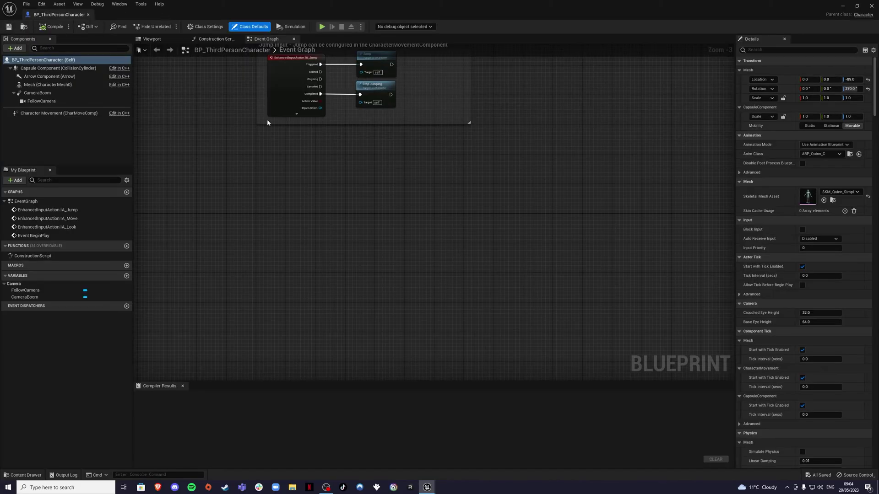
Step: Add the IA_Pause enhanced action event in the empty graph area below the Jump Input nodes
{"action": "key", "text": "Home"}
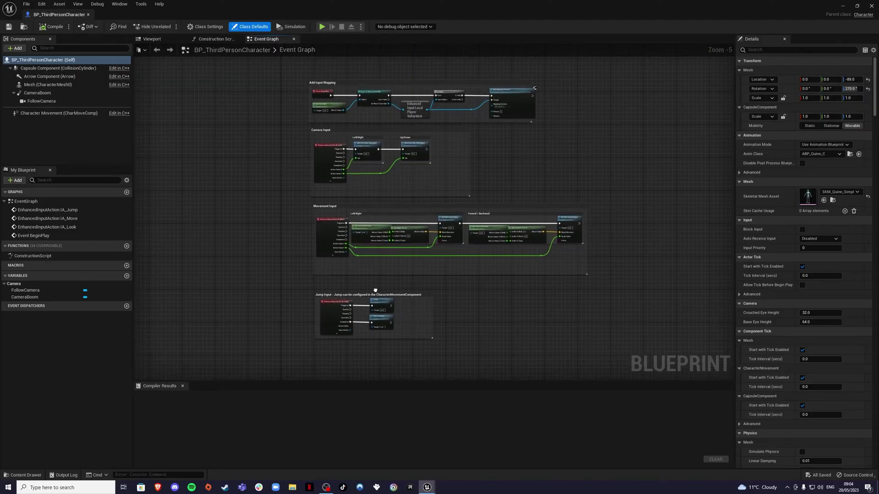
{"action": "right_click_drag", "start_coordinate": [374, 299], "coordinate": [370, 139]}
{"action": "scroll", "coordinate": [370, 214], "scroll_direction": "up", "scroll_amount": 2}
{"action": "scroll", "coordinate": [312, 242], "scroll_direction": "up", "scroll_amount": 3}
{"action": "right_click", "coordinate": [304, 223]}
{"action": "type", "text": "ia_"}
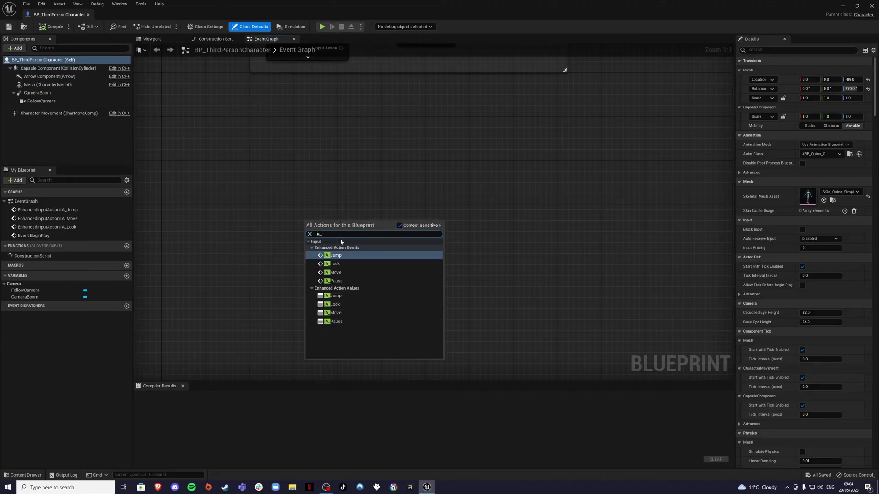